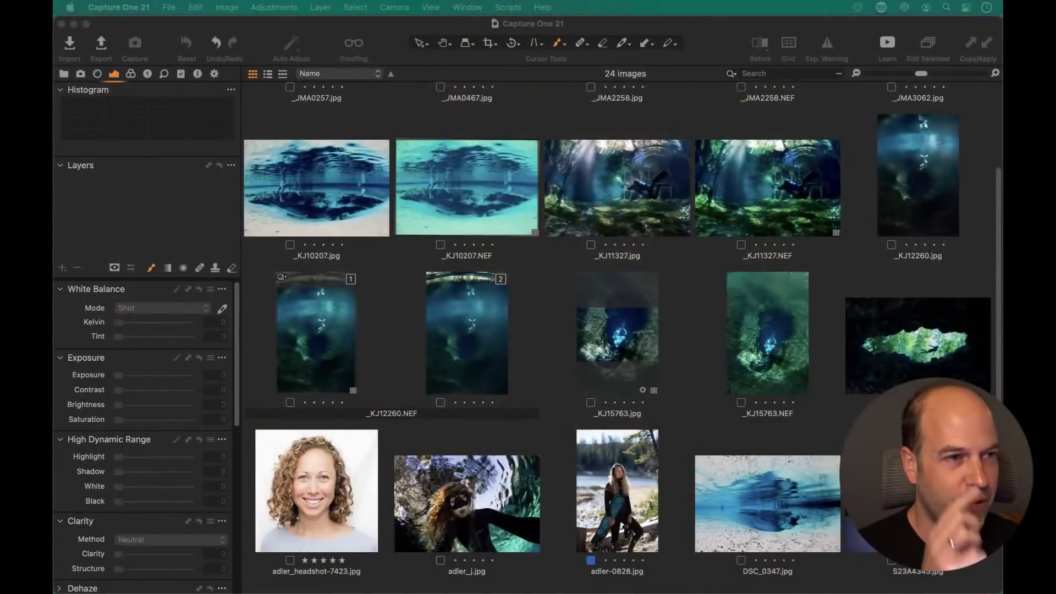
# View the lakeside wetsuit portrait, the underwater mask portrait and the laptop photo in the boat cabin at full viewer size
pyautogui.scroll(-5, 489, 363)
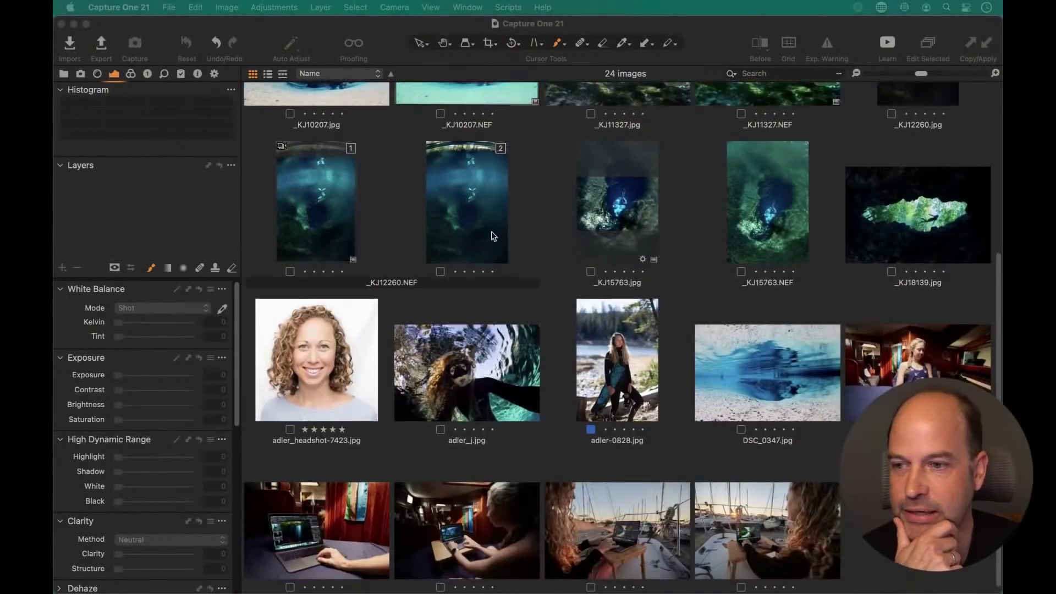
pyautogui.click(629, 375)
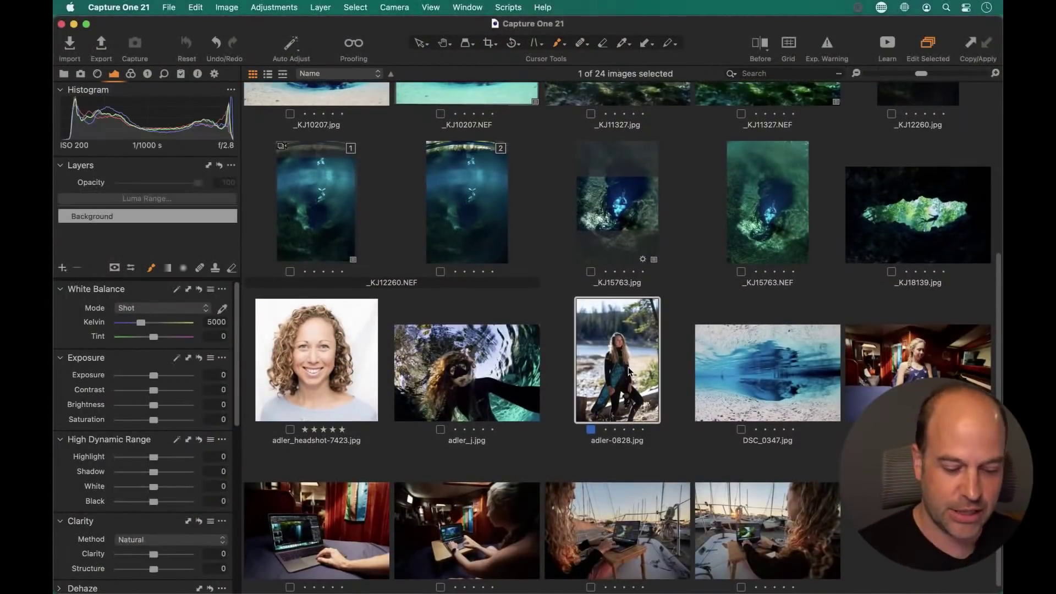
pyautogui.doubleClick(625, 372)
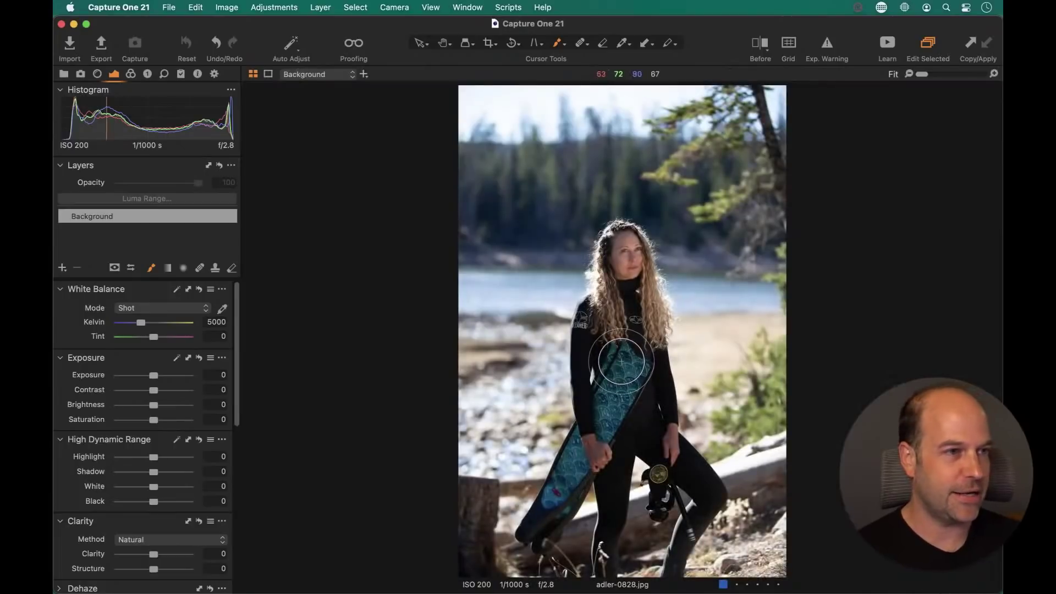
pyautogui.press('super+Right')
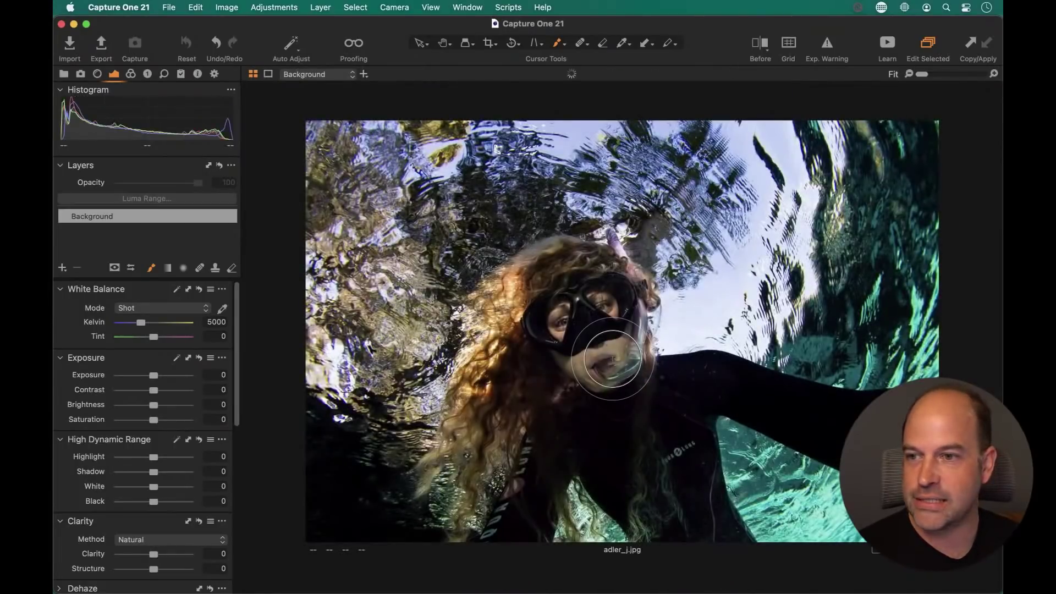
pyautogui.press('h')
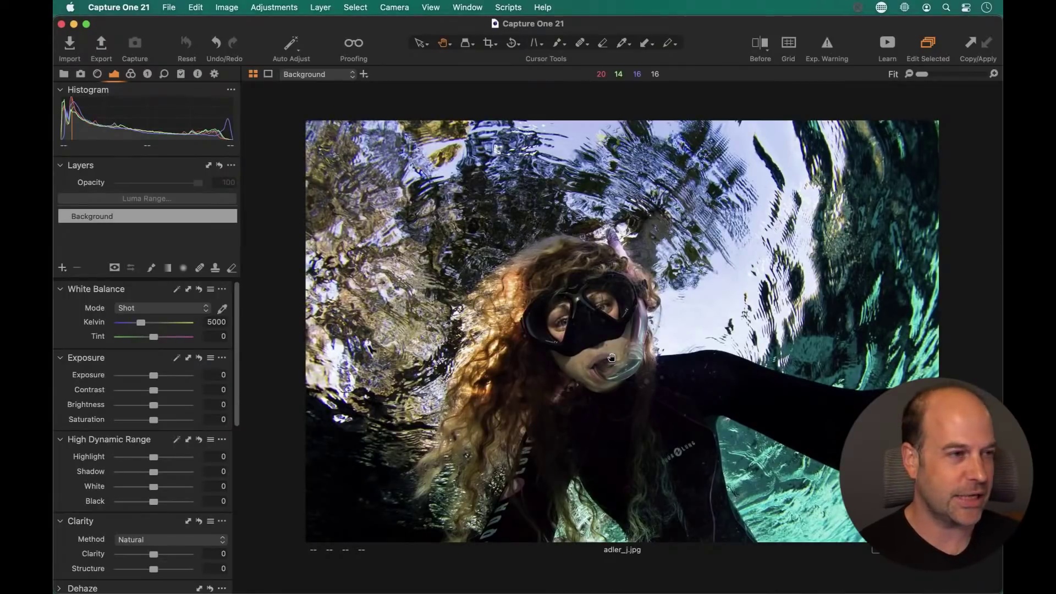
pyautogui.press('super+alt+v')
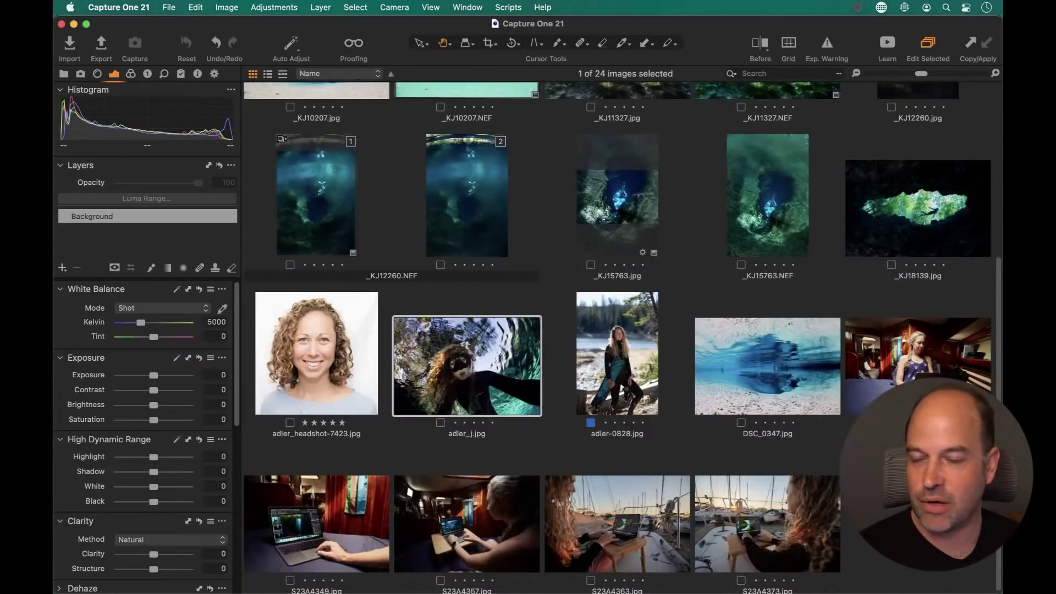
pyautogui.doubleClick(932, 374)
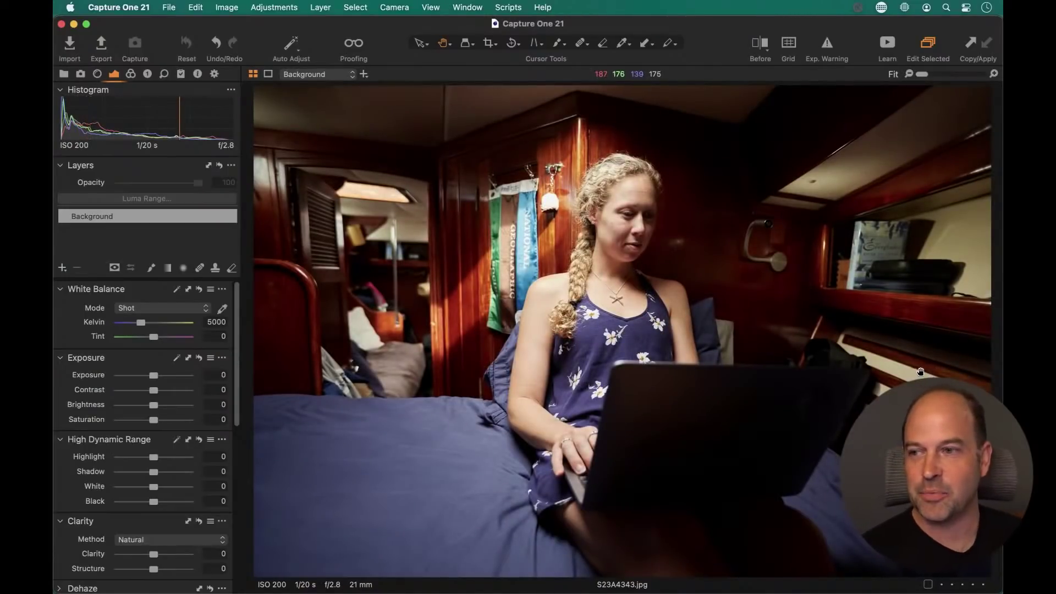
pyautogui.press('super+alt+v')
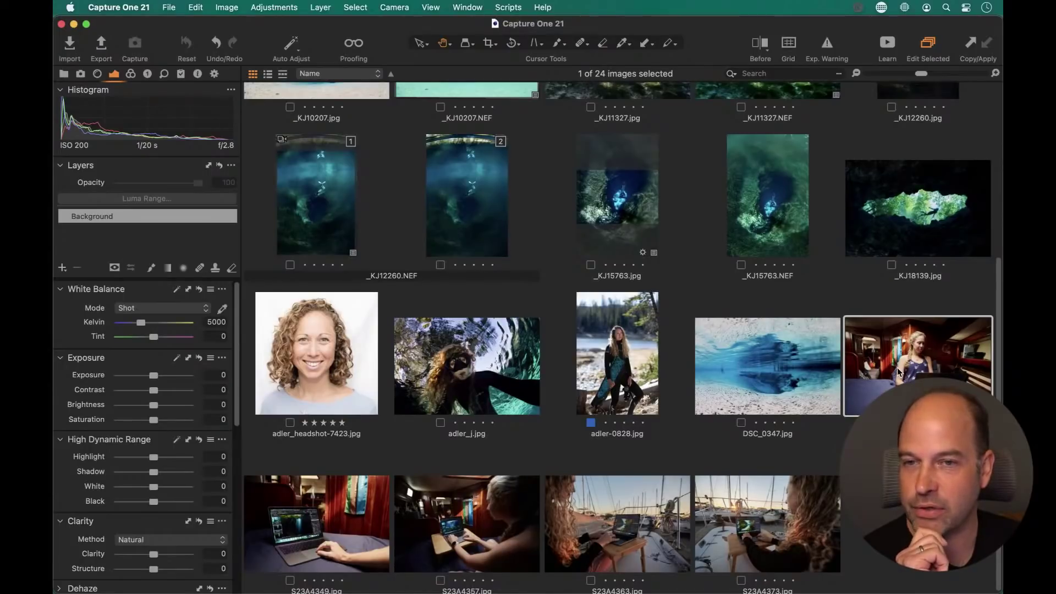
# Open the second variant of _KJ12260.NEF, the underwater diver photo, in the large viewer
pyautogui.scroll(3, 804, 323)
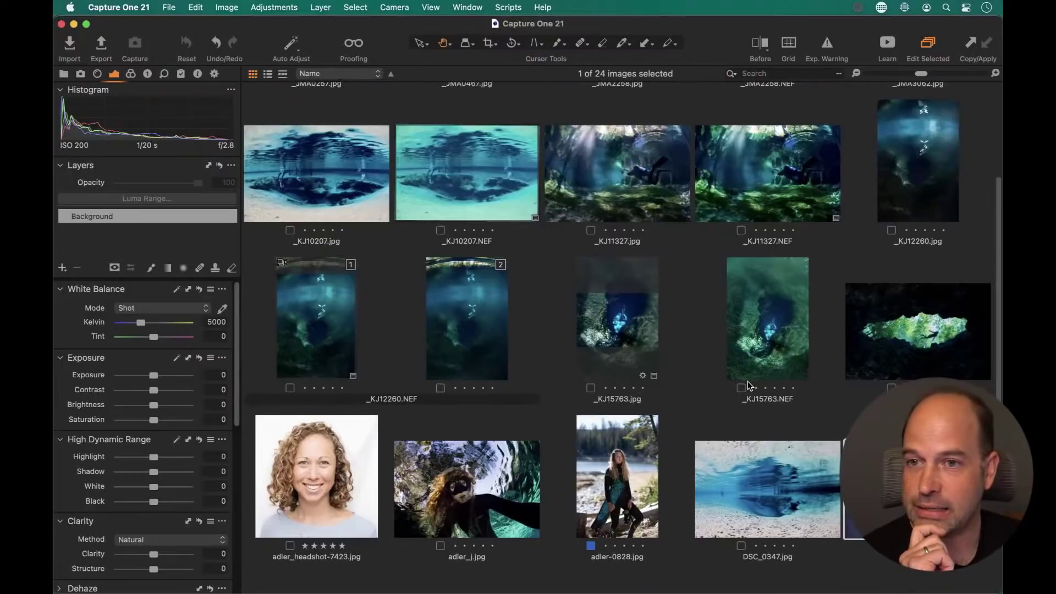
pyautogui.click(477, 319)
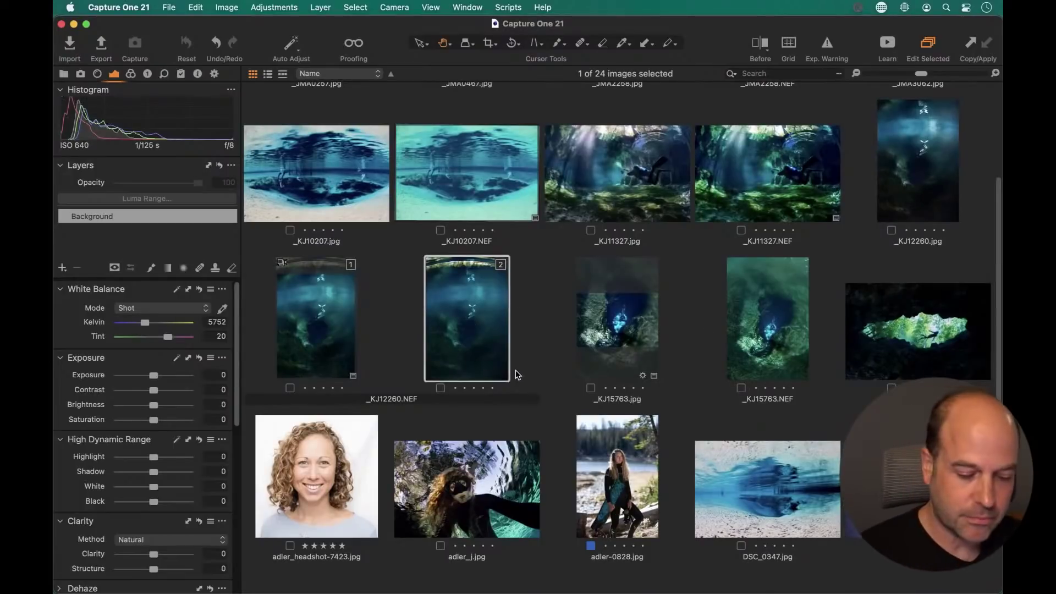
pyautogui.press('alt+super+v')
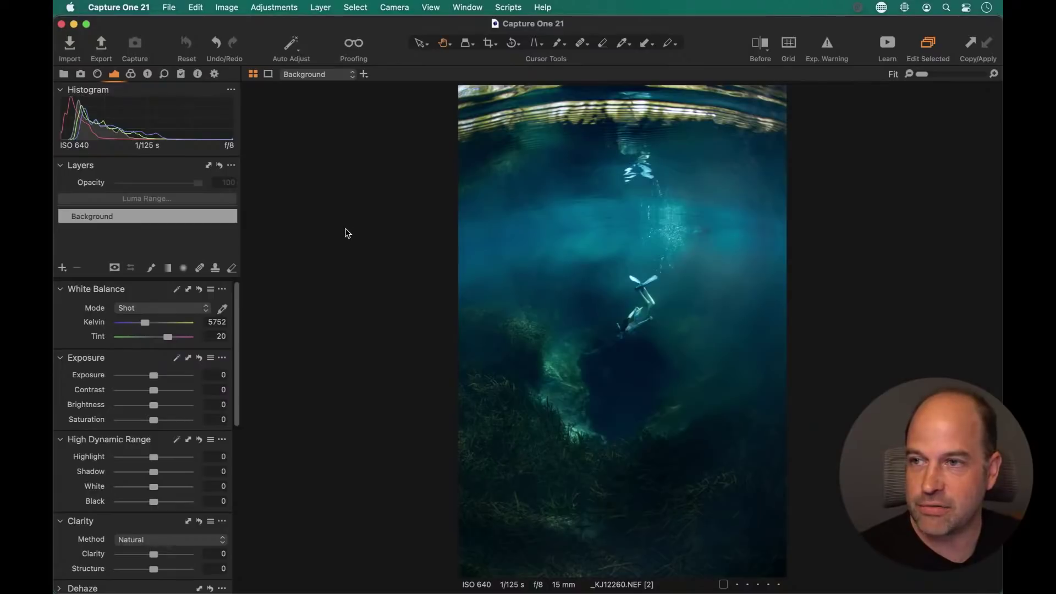
# Start cropping the diver photo and change the crop ratio to Unconstrained
pyautogui.press('c')
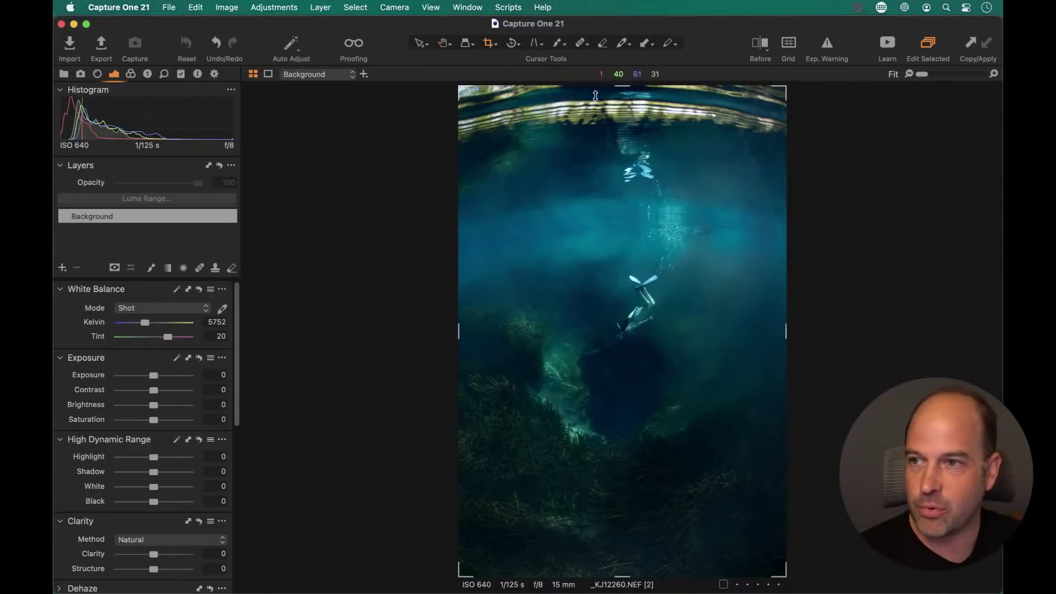
pyautogui.moveTo(456, 87); pyautogui.dragTo(488, 117)
pyautogui.rightClick(609, 161)
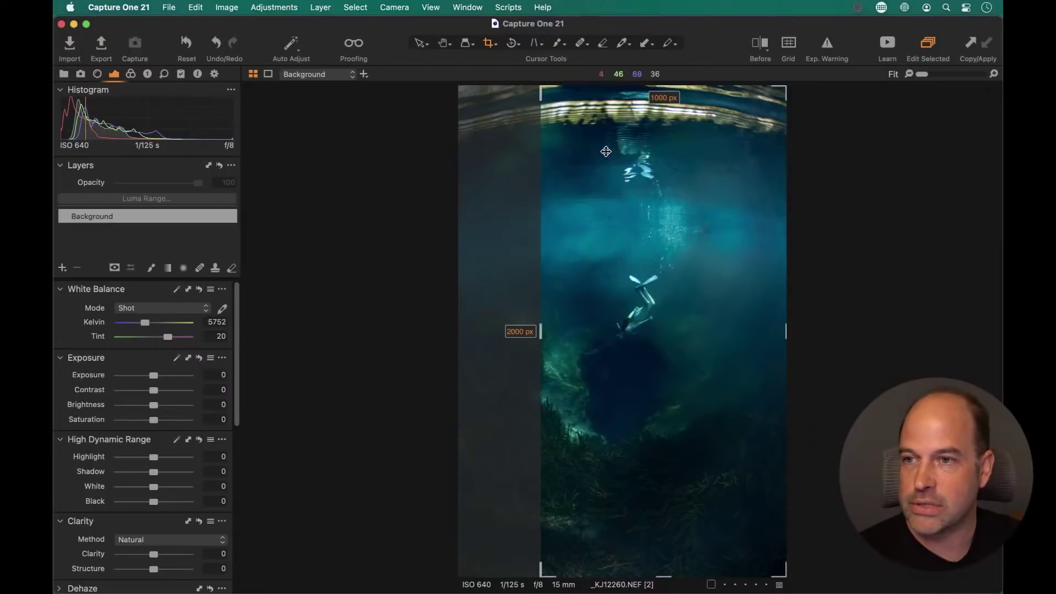
pyautogui.rightClick(601, 146)
pyautogui.click(595, 107)
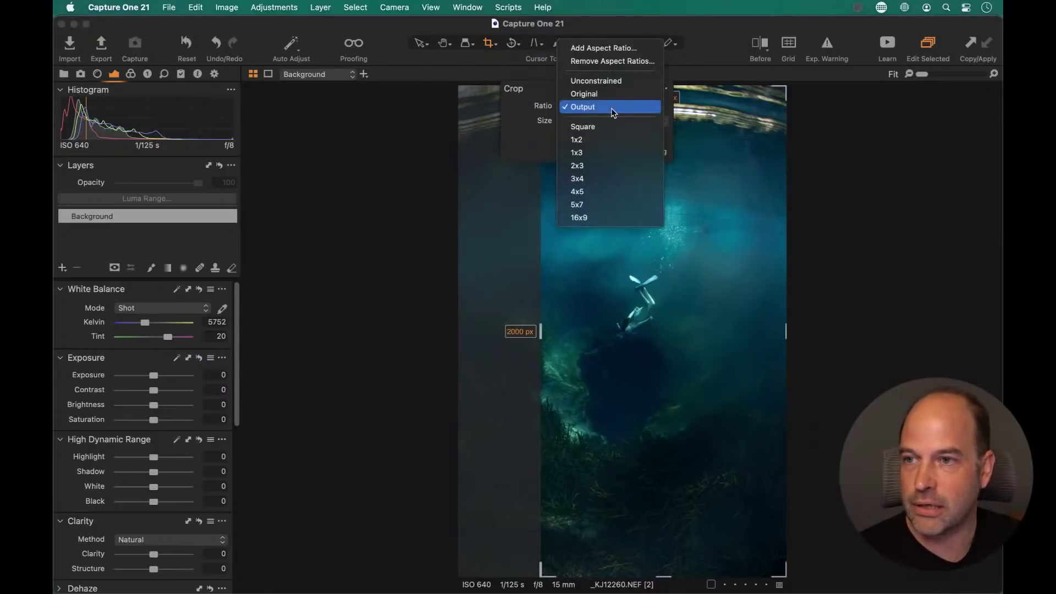
pyautogui.click(600, 81)
# Crop the diver photo to about 1000 x 1450 px, cutting off the bright water surface and trimming the other edges, and apply it
pyautogui.moveTo(543, 95); pyautogui.dragTo(496, 131)
pyautogui.moveTo(677, 348); pyautogui.dragTo(670, 319)
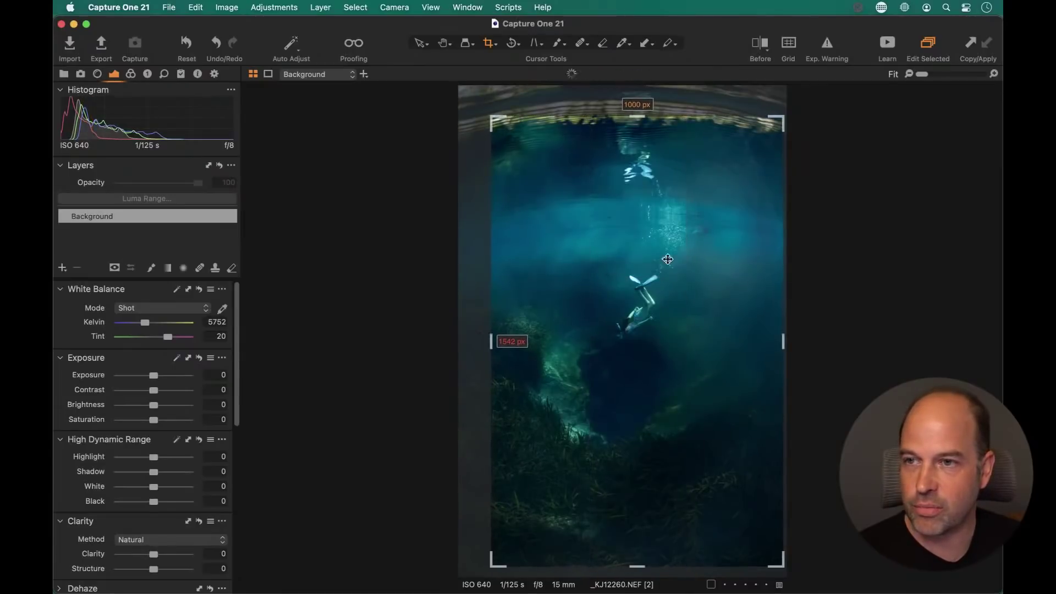
pyautogui.moveTo(561, 115); pyautogui.dragTo(561, 135)
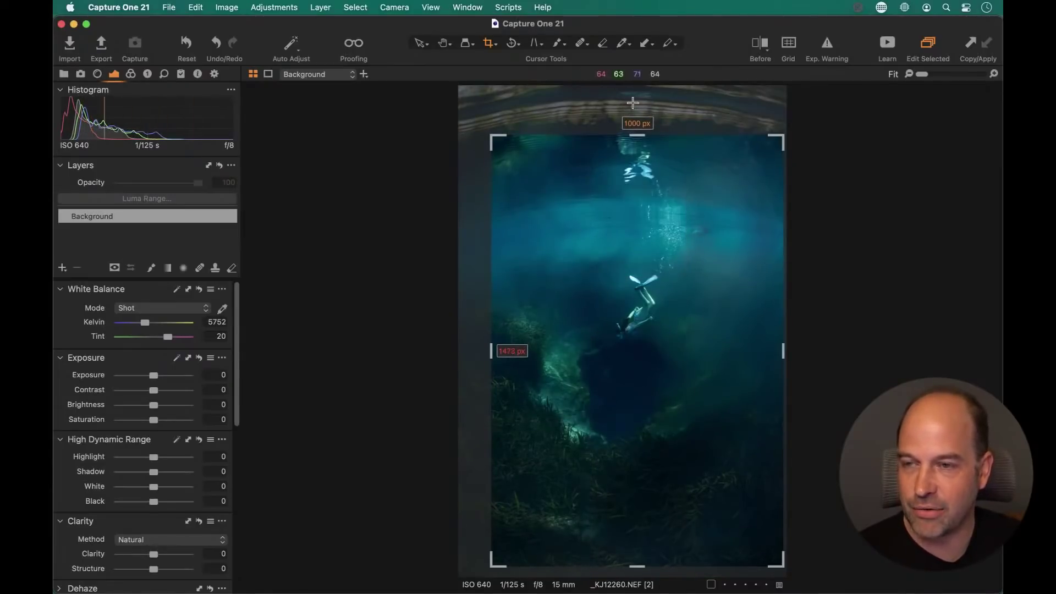
pyautogui.moveTo(782, 565); pyautogui.dragTo(777, 560)
pyautogui.moveTo(637, 136); pyautogui.dragTo(636, 142)
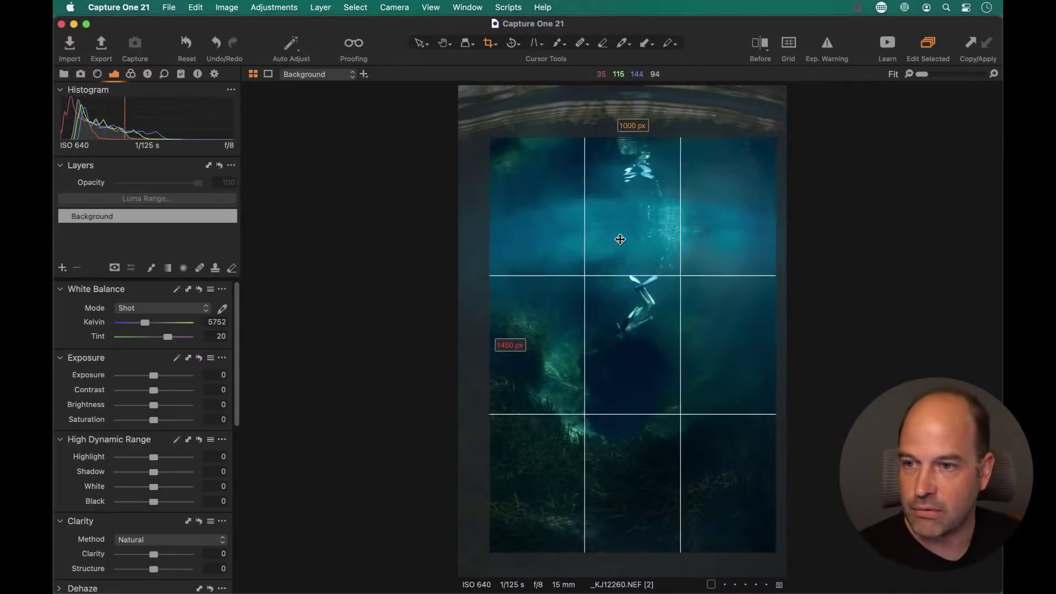
pyautogui.press('h')
# Launch Mouseposé, return to Capture One and test the pointer spotlight by switching it on and off
pyautogui.press('super+space')
pyautogui.write('mouse')
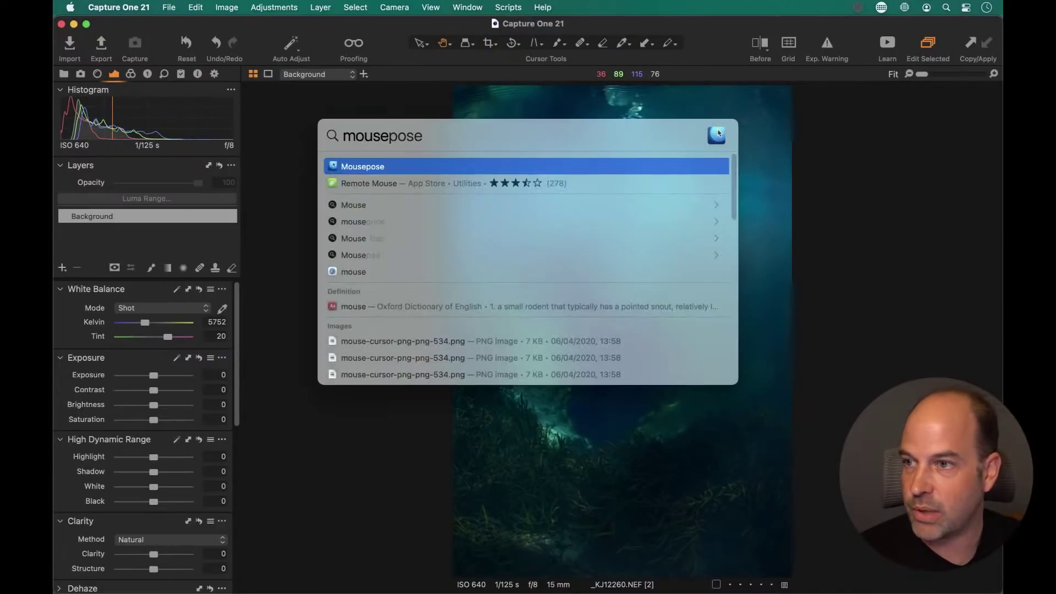
pyautogui.press('Return')
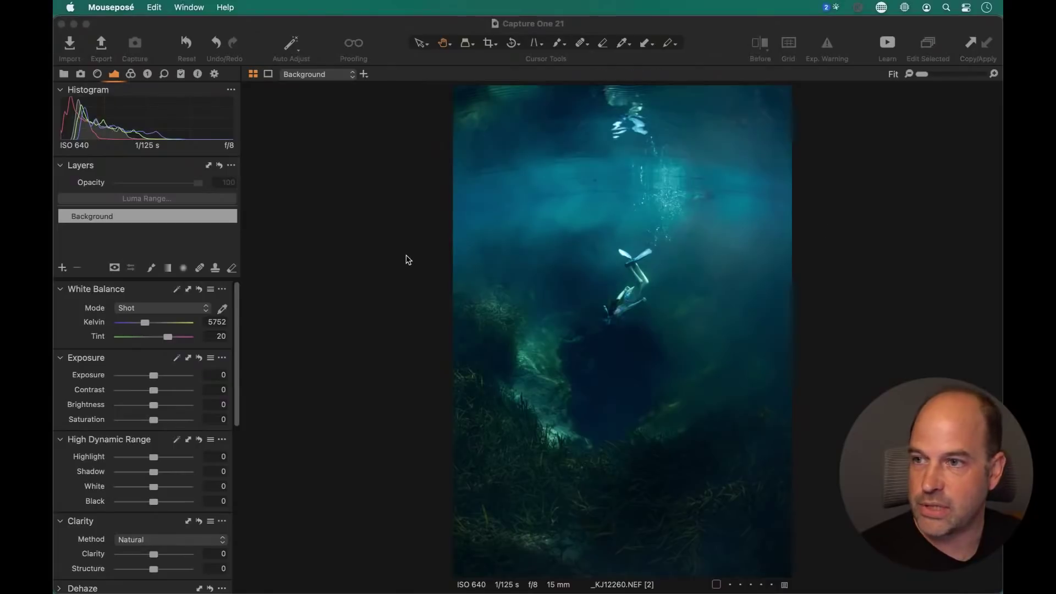
pyautogui.click(407, 258)
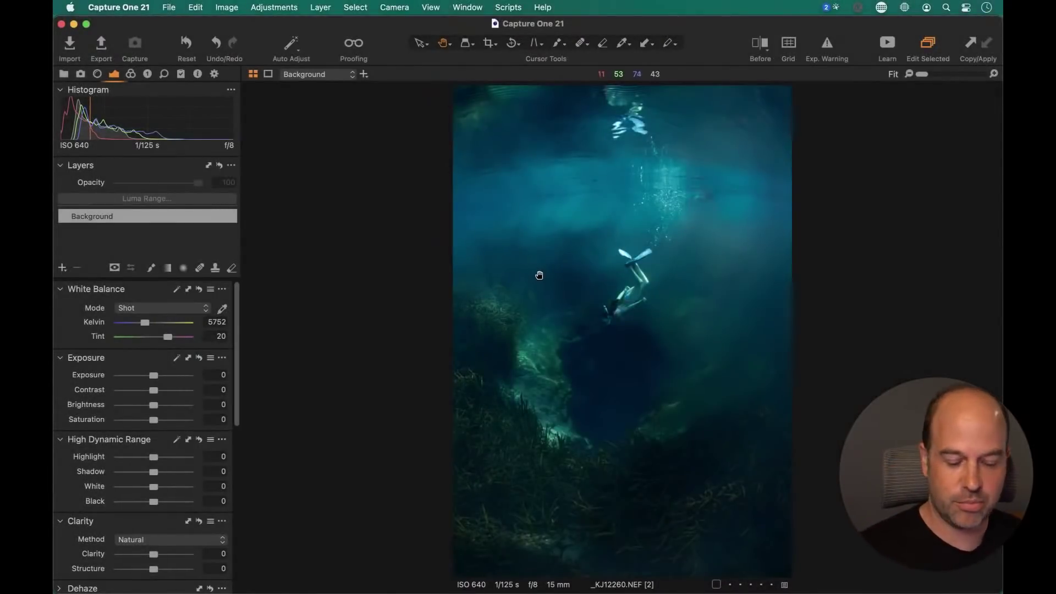
pyautogui.press('ctrl+alt+super+m')
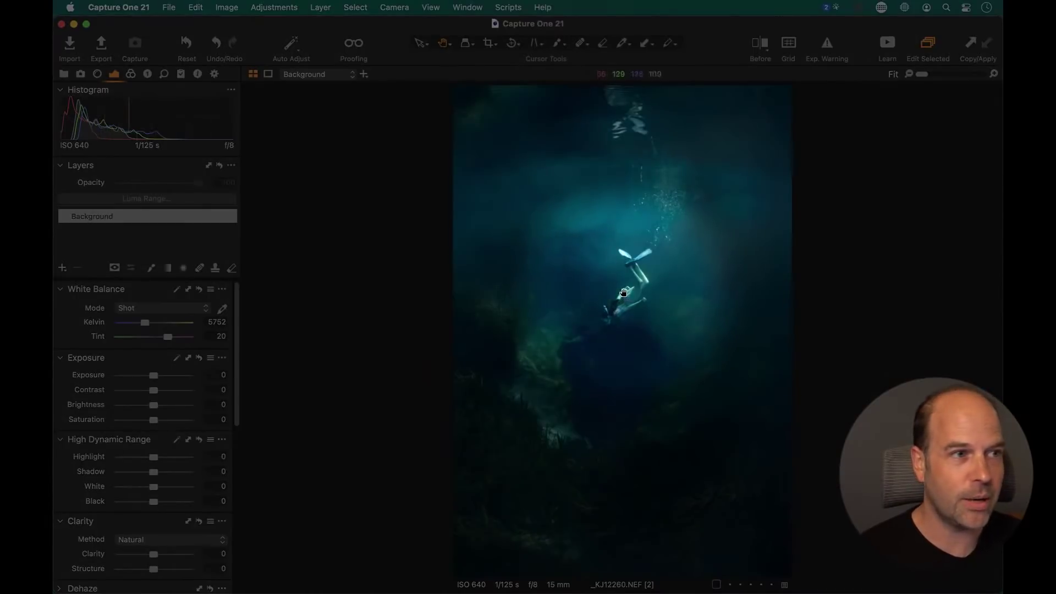
pyautogui.press('ctrl+alt+super+m')
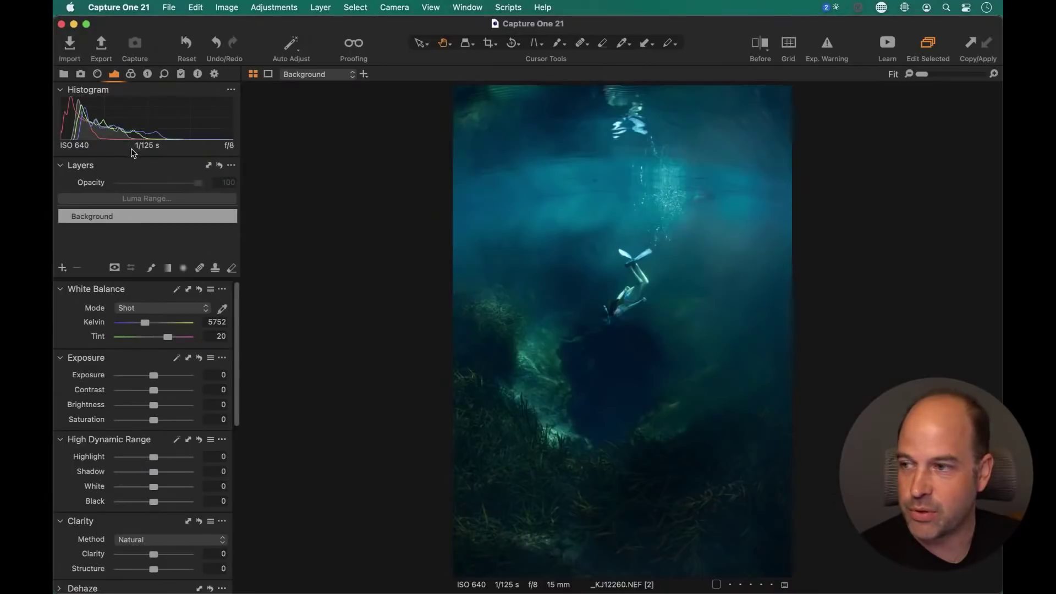
# Check the diver at 100%, set the photo's Brightness to 10 and auto-adjust its Levels
pyautogui.click(634, 278)
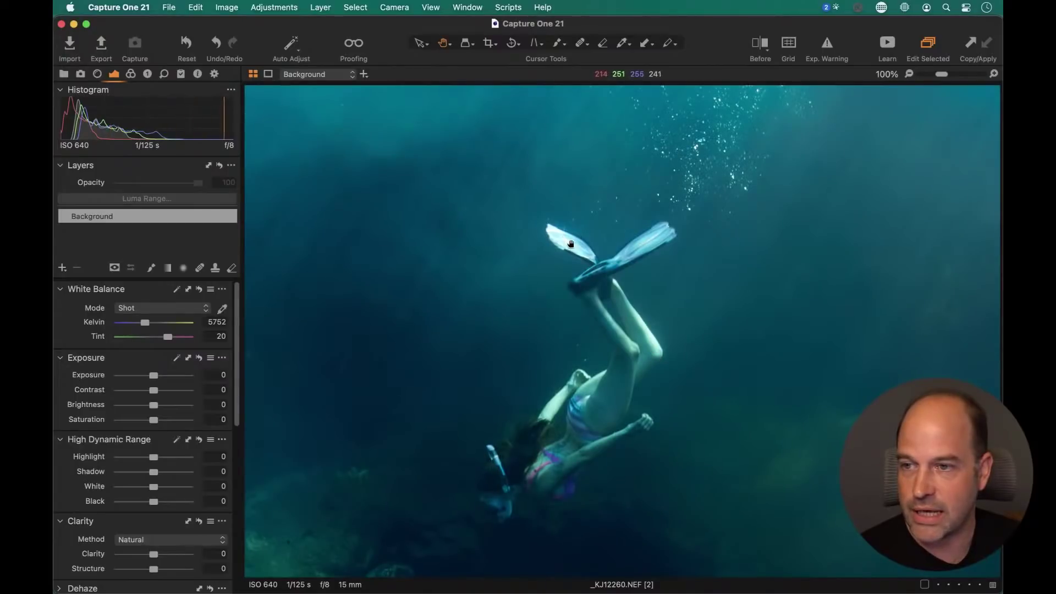
pyautogui.click(611, 318)
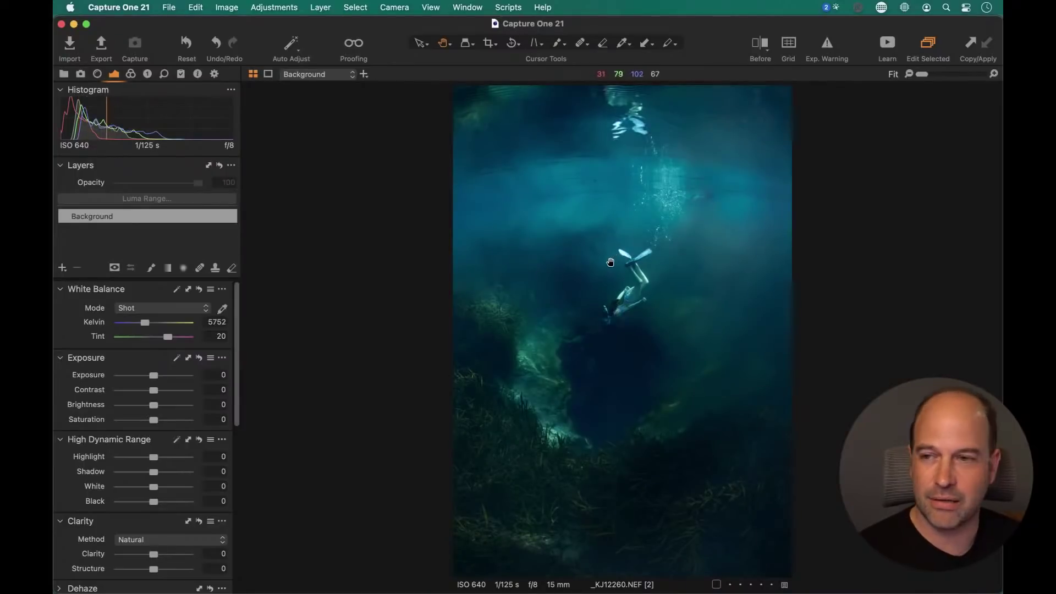
pyautogui.moveTo(158, 406); pyautogui.dragTo(161, 406)
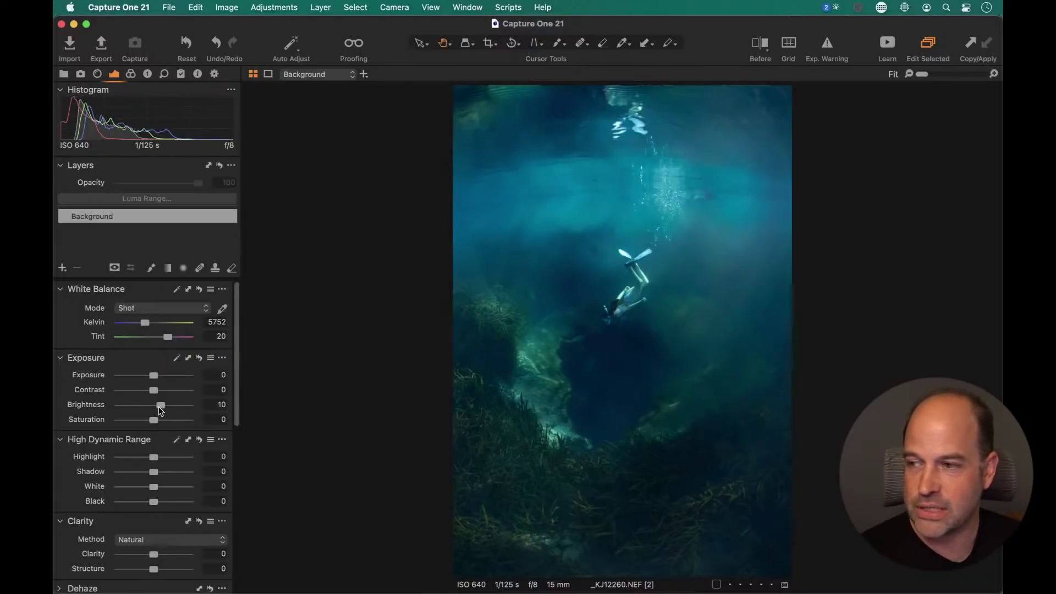
pyautogui.scroll(-10, 126, 413)
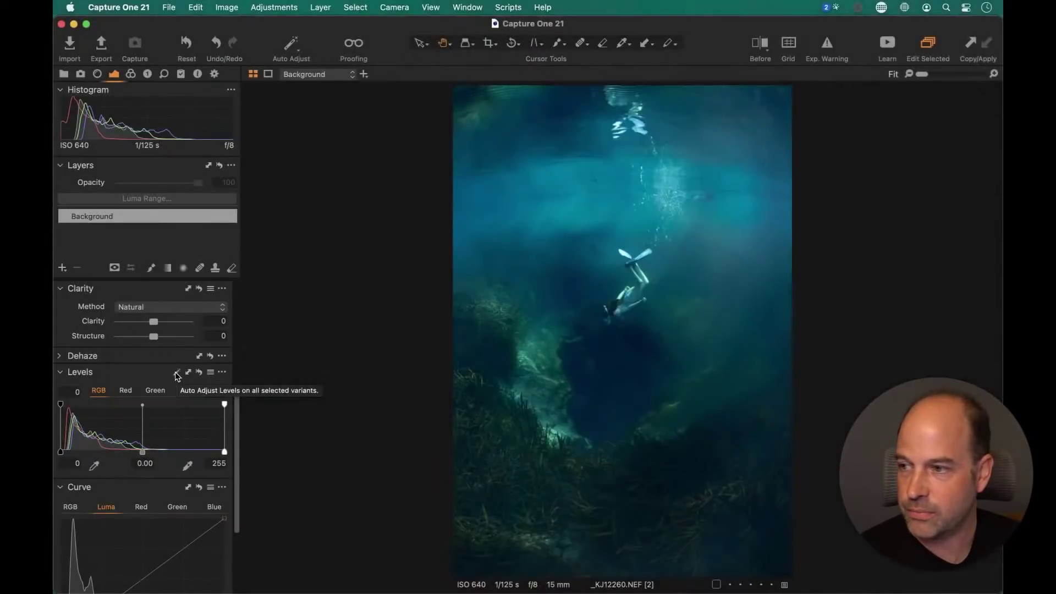
pyautogui.click(177, 373)
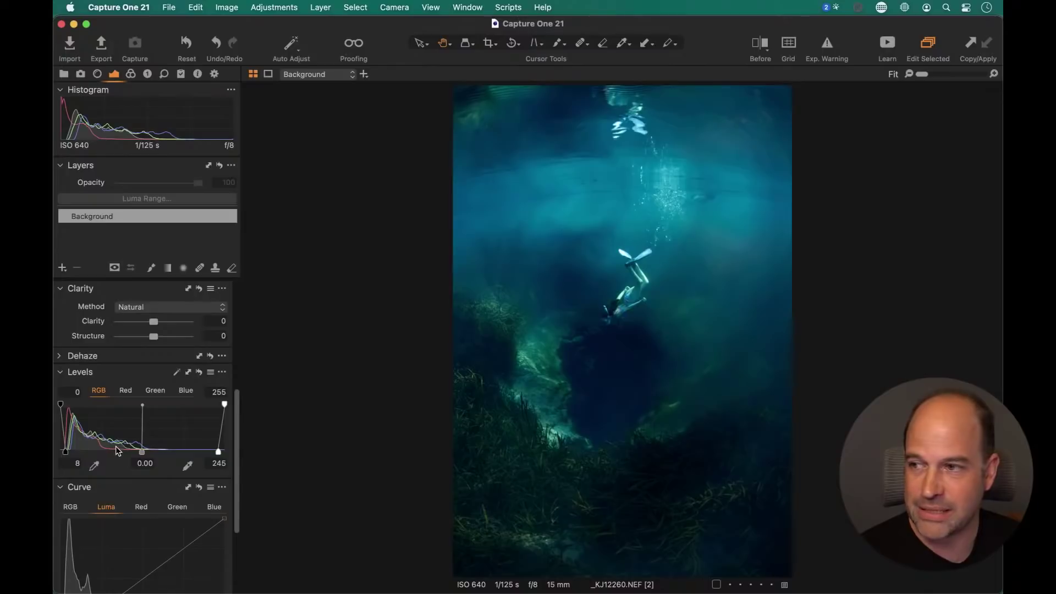
# Warm the photo's white balance to 6938 Kelvin, checking the underwater grass at 100%
pyautogui.scroll(8, 164, 390)
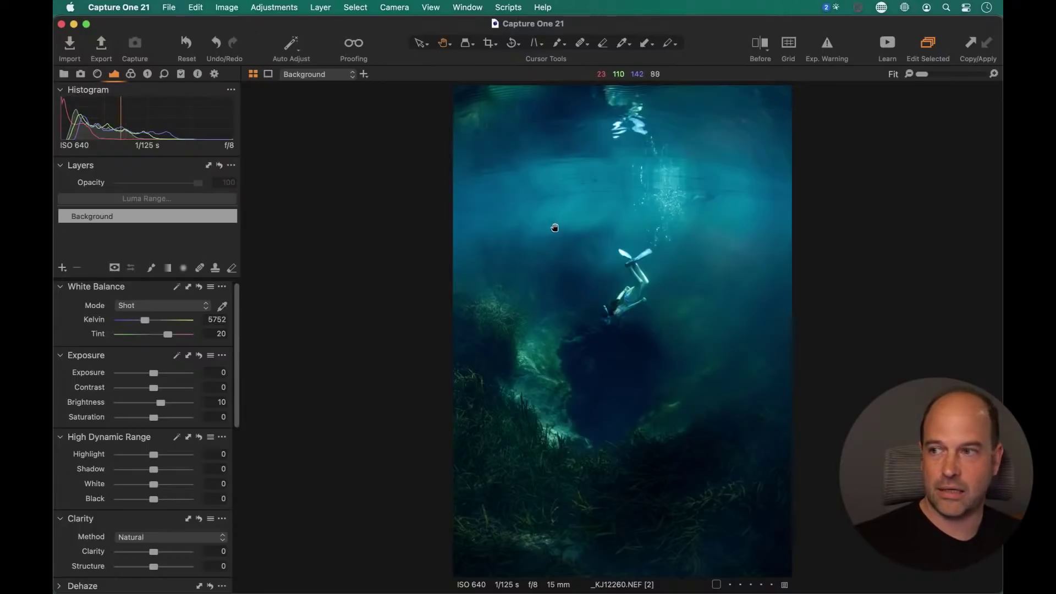
pyautogui.moveTo(145, 321); pyautogui.dragTo(149, 321)
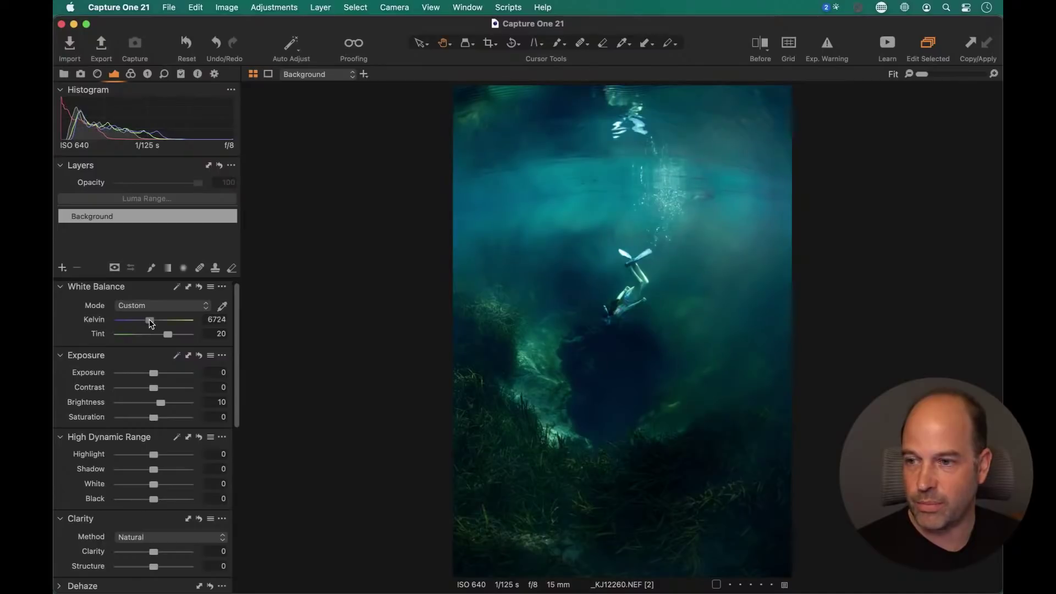
pyautogui.click(542, 472)
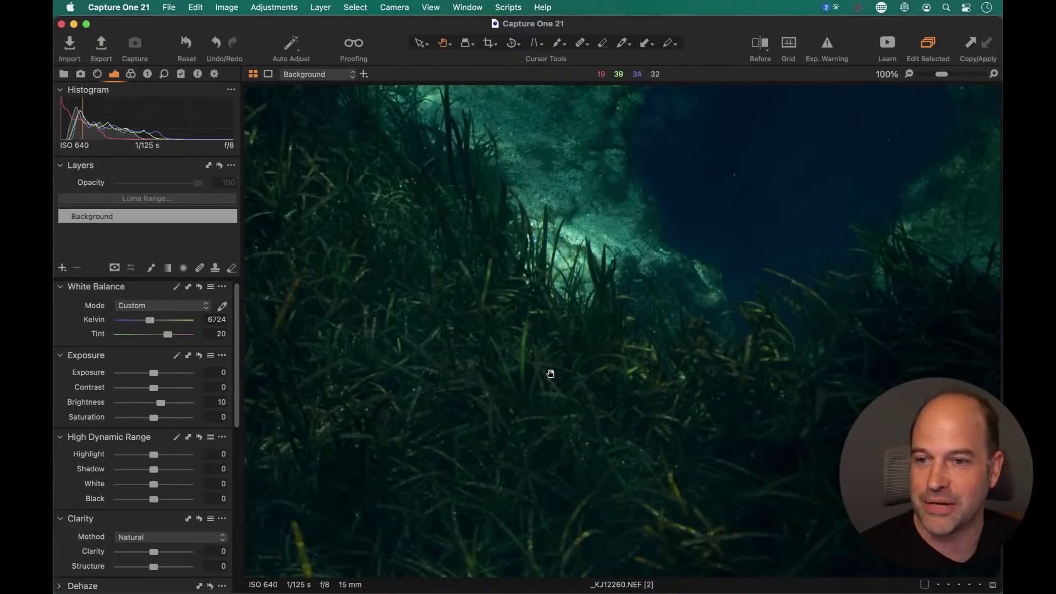
pyautogui.click(550, 374)
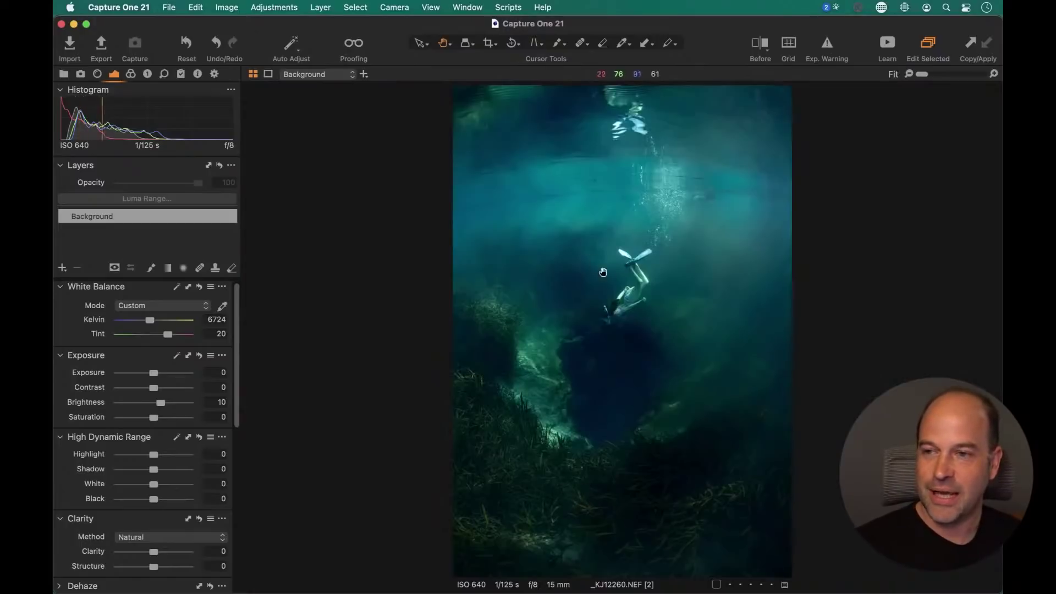
pyautogui.moveTo(152, 323); pyautogui.dragTo(153, 324)
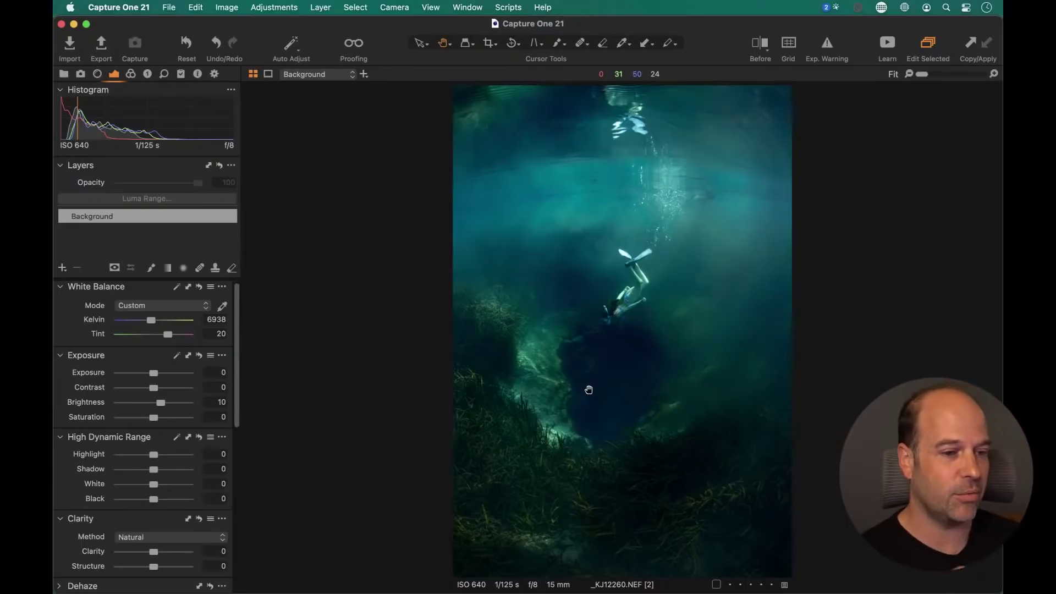
# Sample the bright teal water above the diver in the advanced Color Editor, discarding the first sample taken from the darker water
pyautogui.click(132, 75)
pyautogui.moveTo(238, 353); pyautogui.dragTo(253, 420)
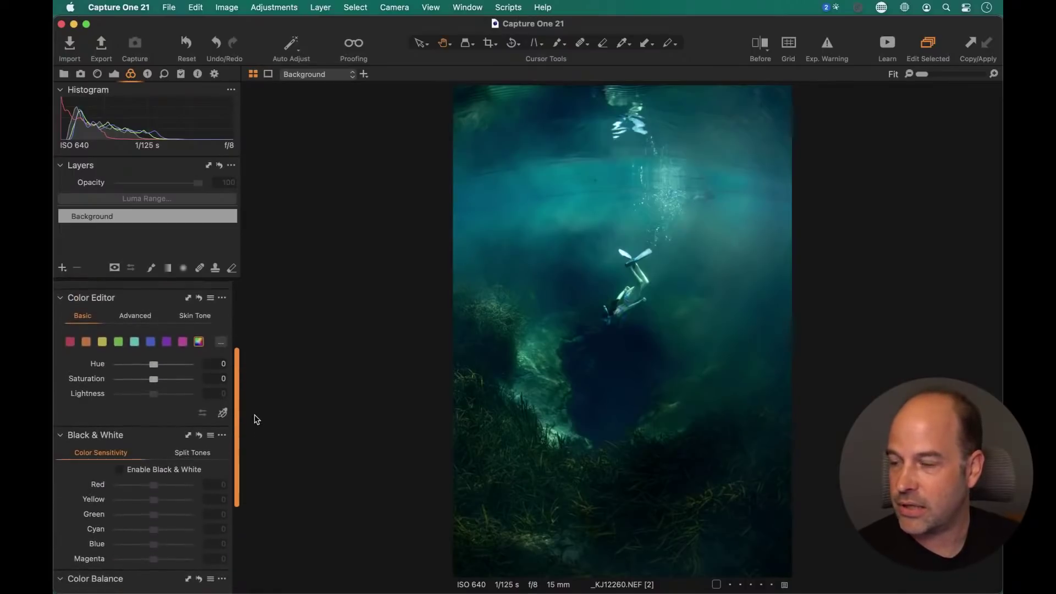
pyautogui.click(143, 320)
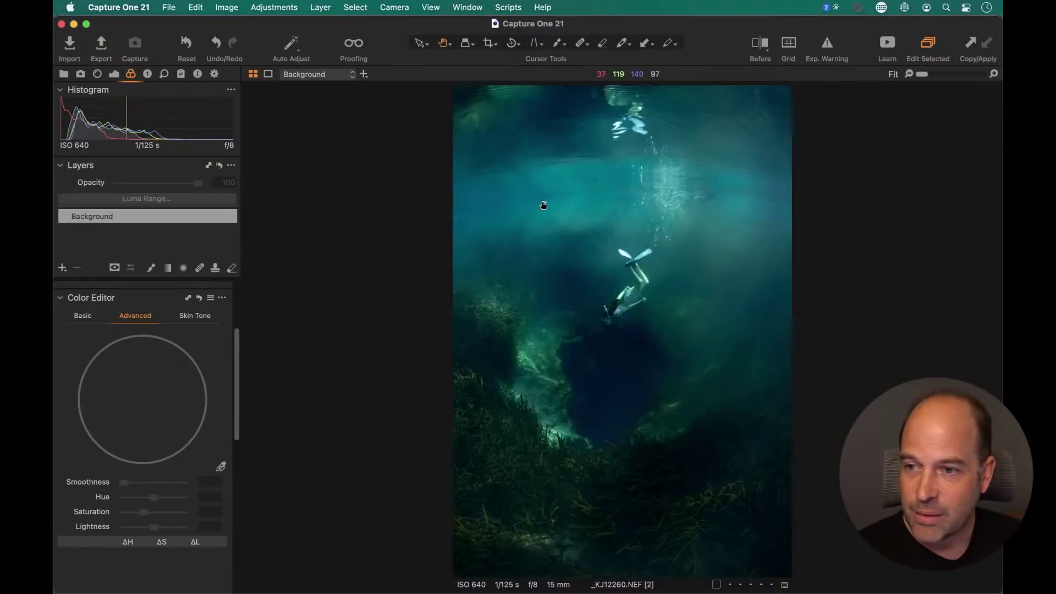
pyautogui.click(221, 468)
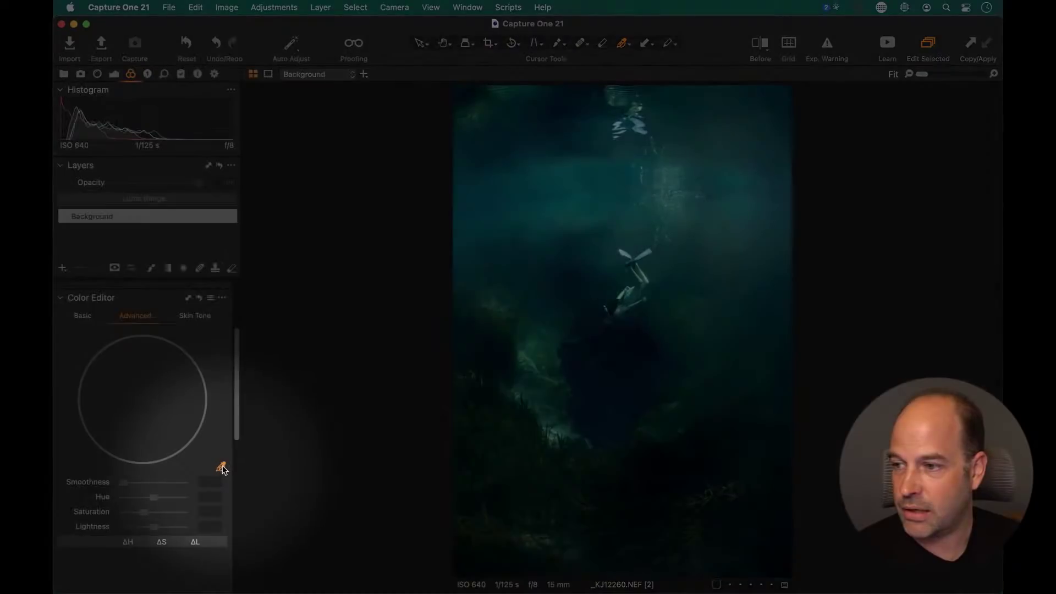
pyautogui.moveTo(223, 467)
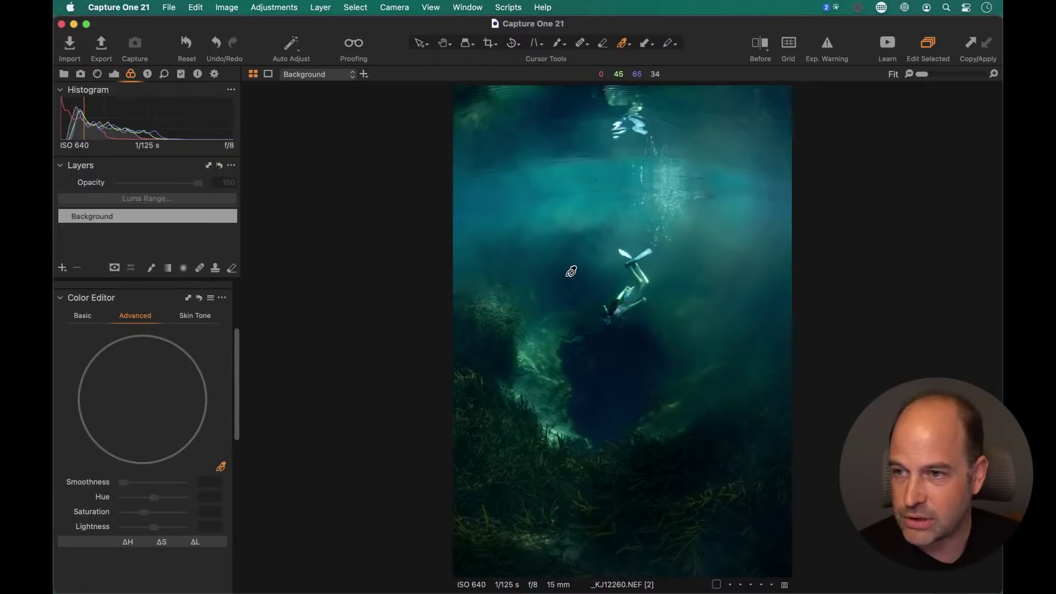
pyautogui.rightClick(572, 271)
pyautogui.click(531, 245)
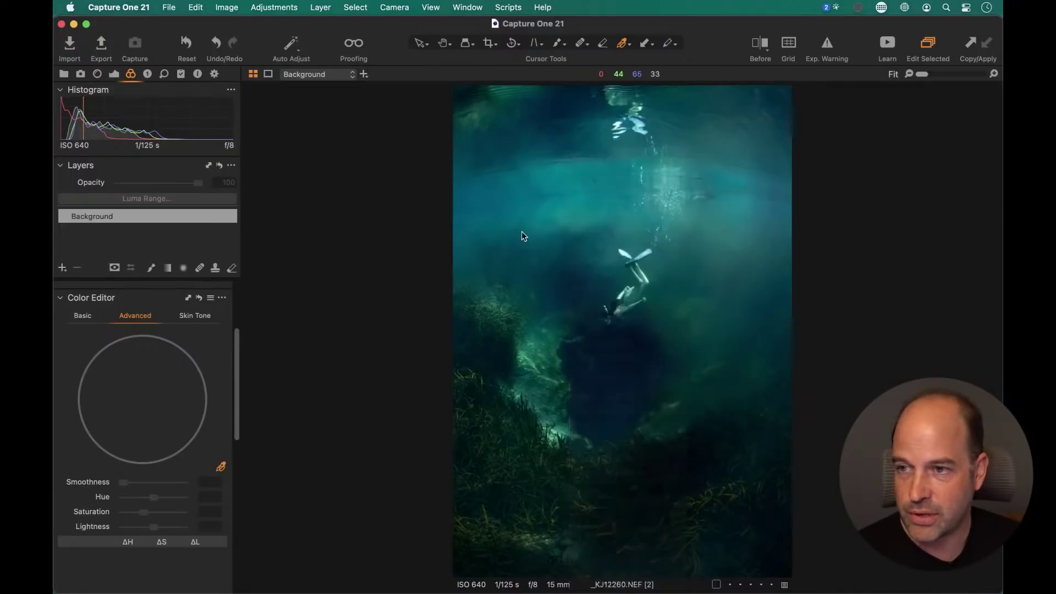
pyautogui.click(578, 271)
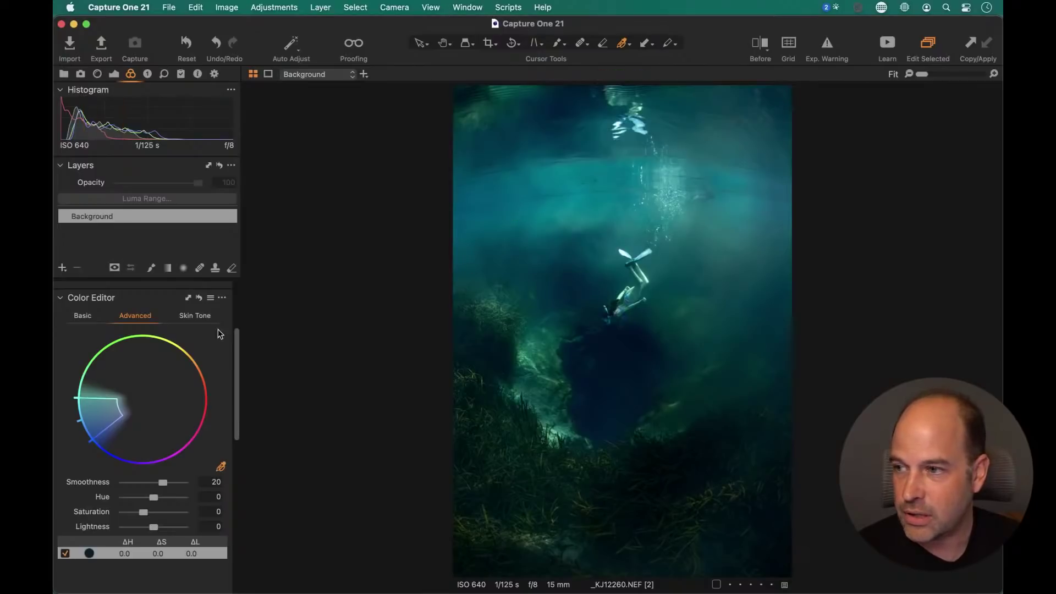
pyautogui.click(199, 299)
pyautogui.click(513, 206)
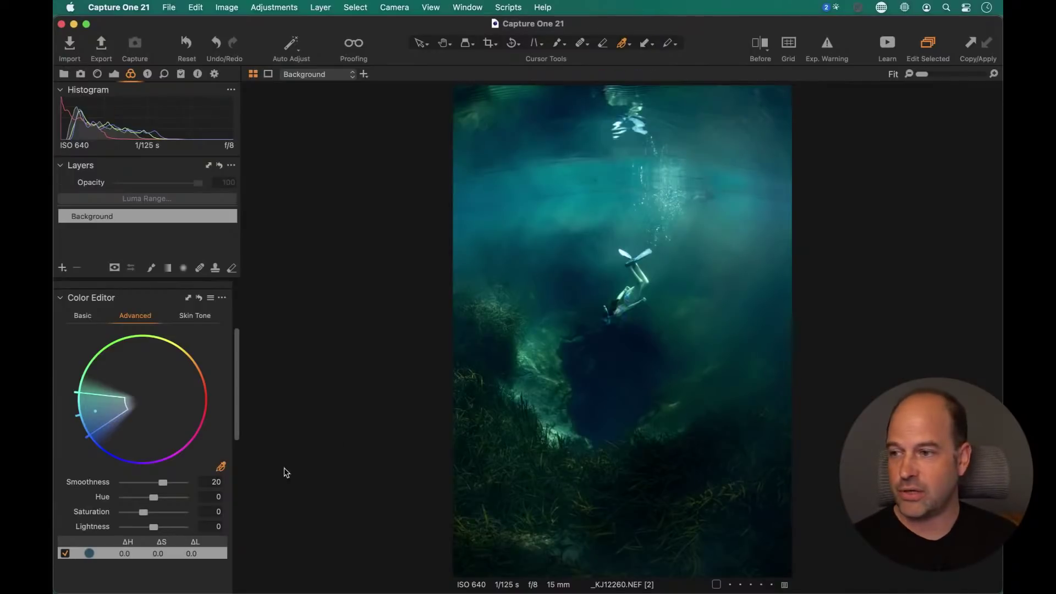
# Set the sampled water color's Hue to 5.6, and sample the green underwater grass and set its Hue to -14
pyautogui.moveTo(155, 499); pyautogui.dragTo(98, 505)
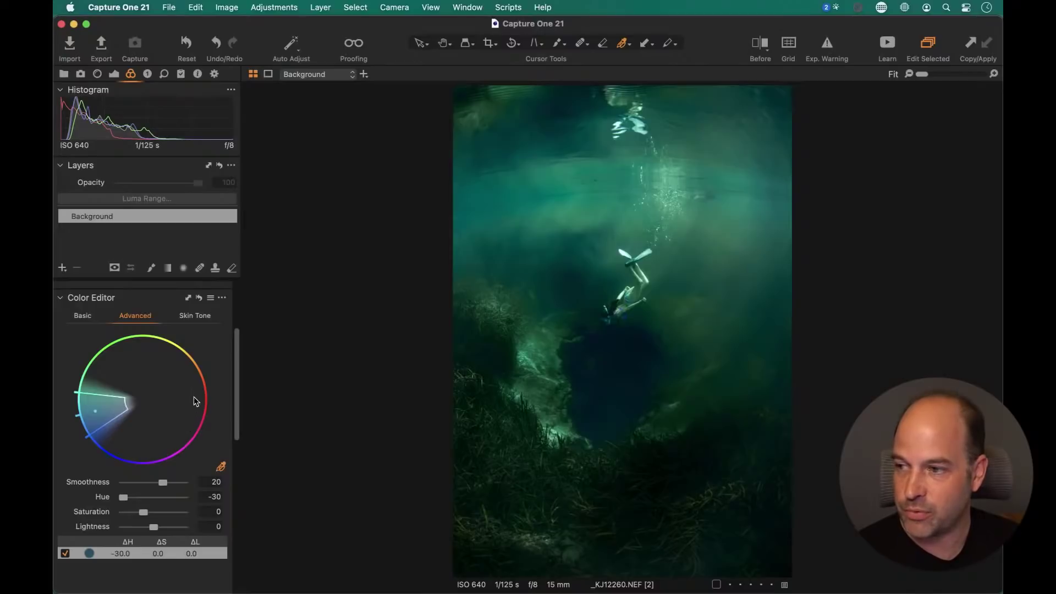
pyautogui.moveTo(128, 497); pyautogui.dragTo(160, 499)
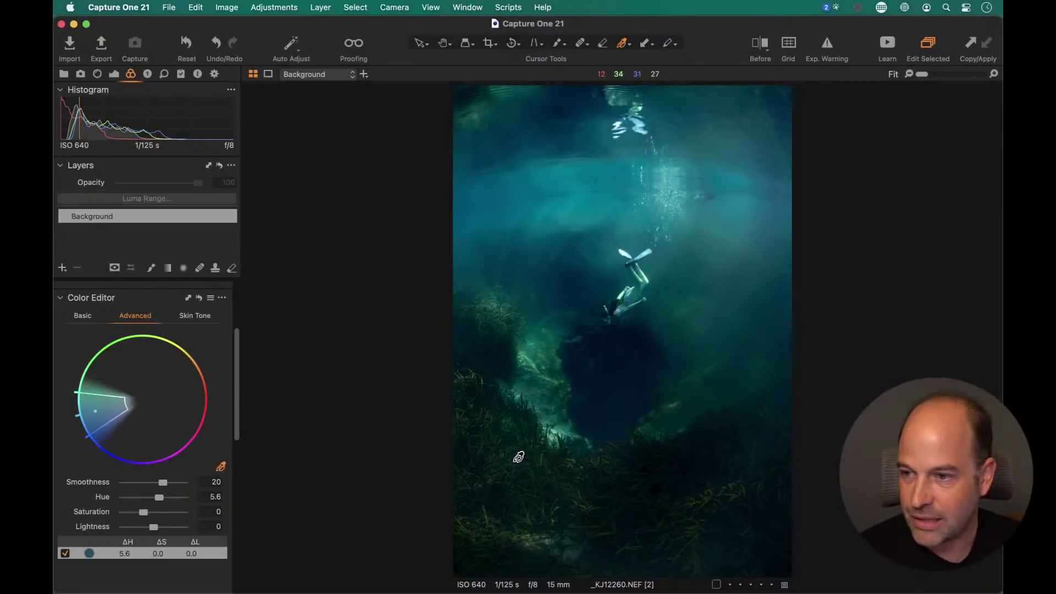
pyautogui.click(518, 459)
pyautogui.moveTo(154, 498)
pyautogui.mouseDown()
pyautogui.moveTo(129, 499)
pyautogui.moveTo(202, 501)
pyautogui.moveTo(138, 503)
pyautogui.mouseUp()
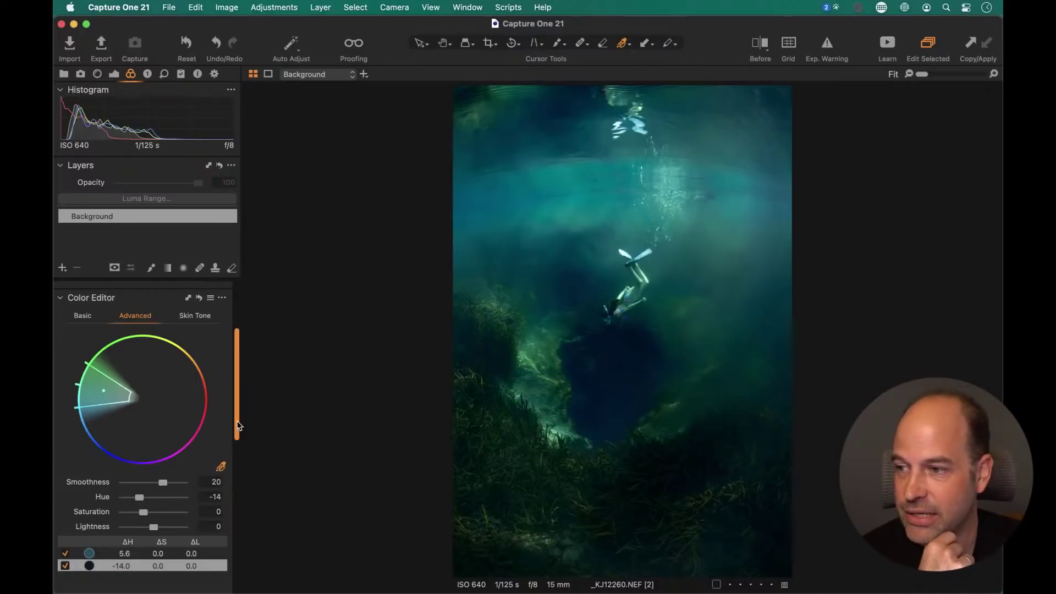
# Compare the photo with and without the water color adjustment, and set that color's Lightness to -14.5
pyautogui.scroll(-3, 235, 458)
pyautogui.click(110, 480)
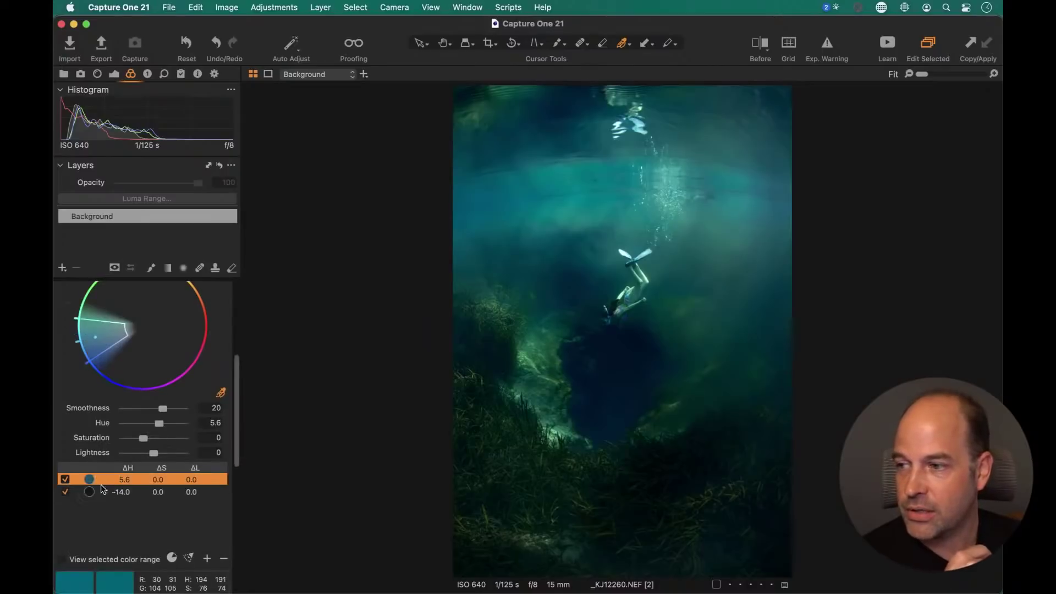
pyautogui.click(65, 480)
pyautogui.click(64, 480)
pyautogui.click(65, 480)
pyautogui.click(64, 480)
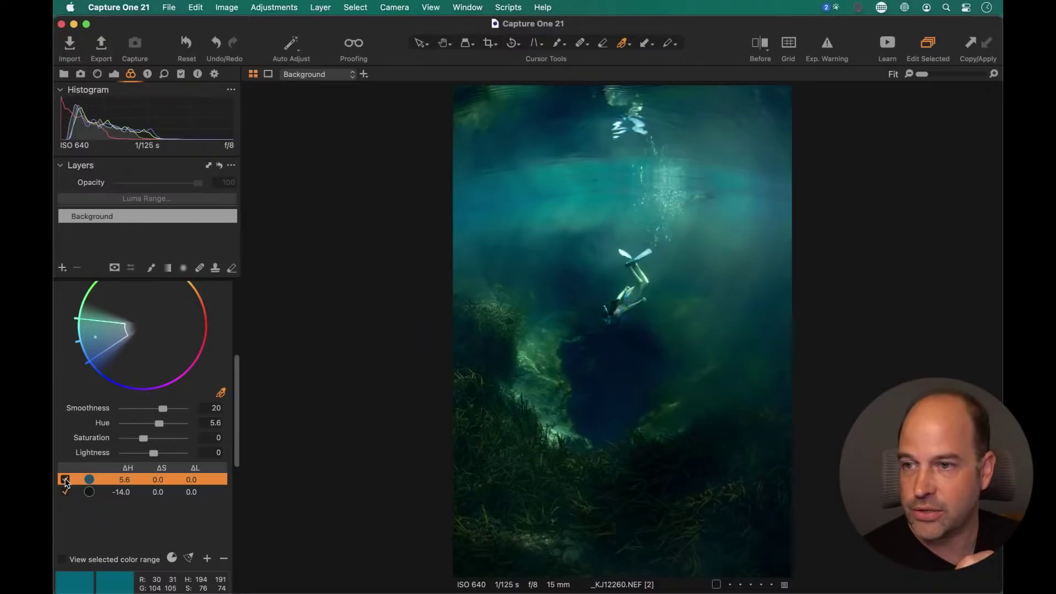
pyautogui.moveTo(154, 453); pyautogui.dragTo(149, 456)
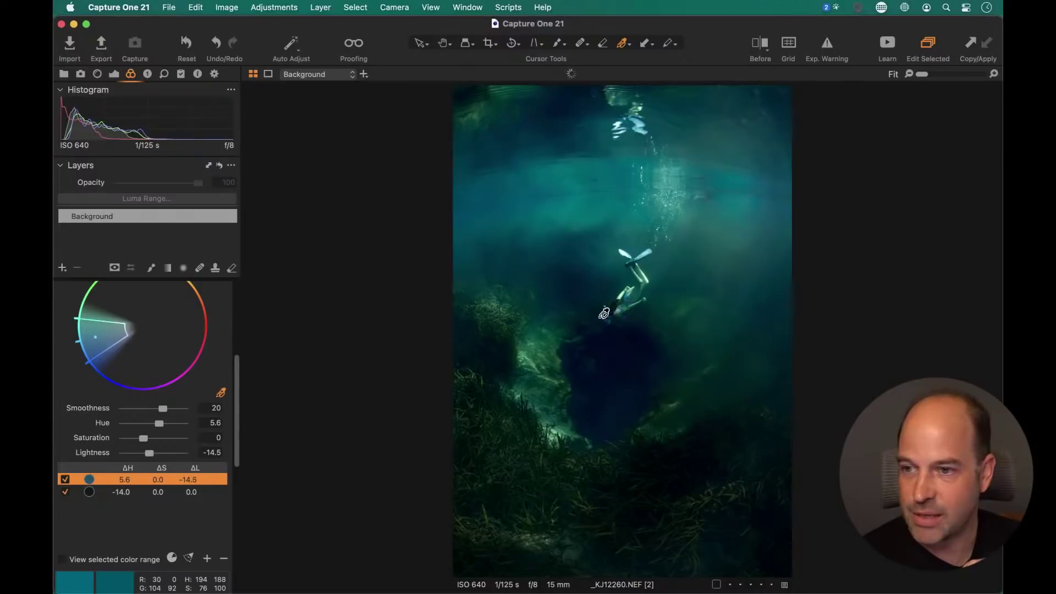
# Compare the grass color adjustment on and off, try a strong Lightness boost, and settle the grass color's Lightness at 2.5
pyautogui.click(122, 494)
pyautogui.click(65, 492)
pyautogui.click(66, 493)
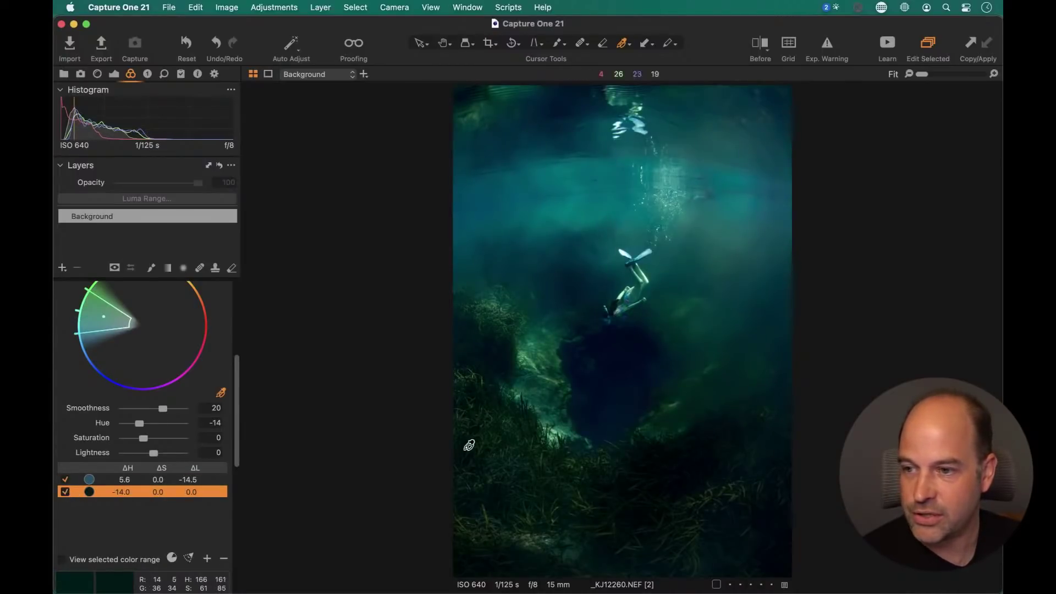
pyautogui.moveTo(149, 451); pyautogui.dragTo(166, 456)
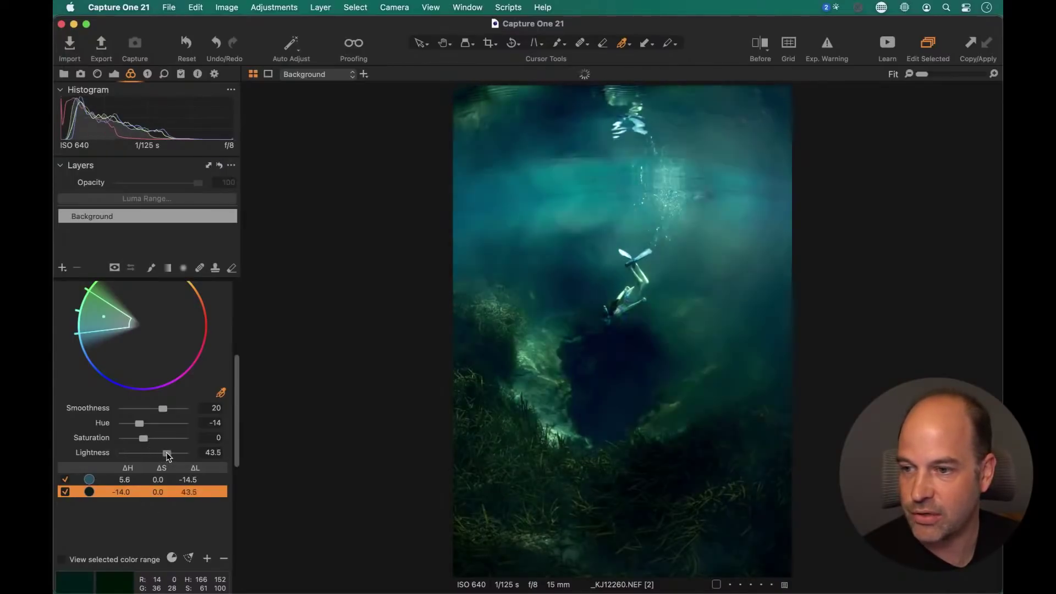
pyautogui.doubleClick(165, 453)
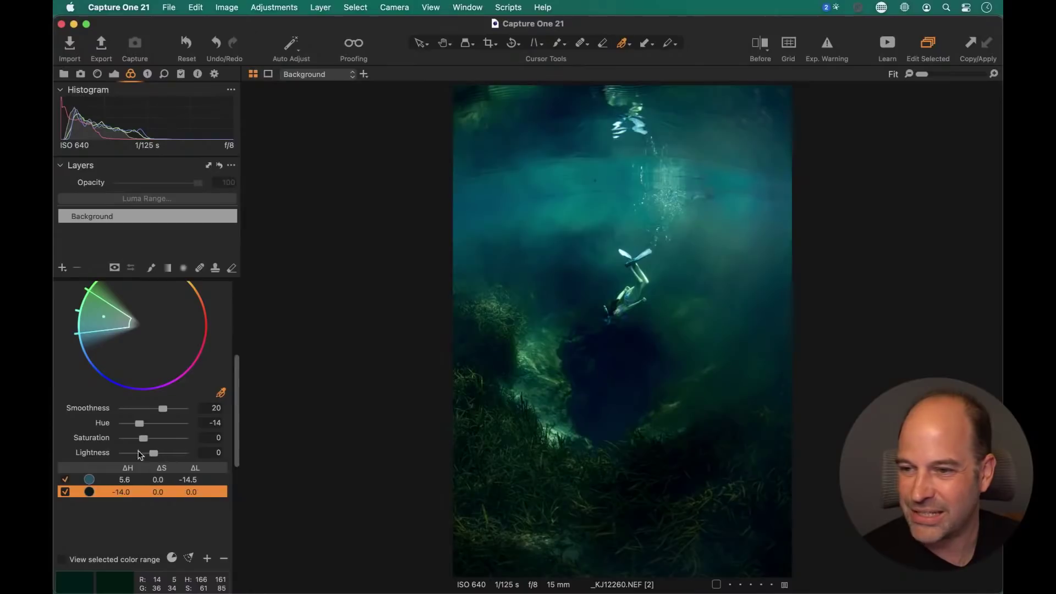
pyautogui.moveTo(154, 452); pyautogui.dragTo(153, 456)
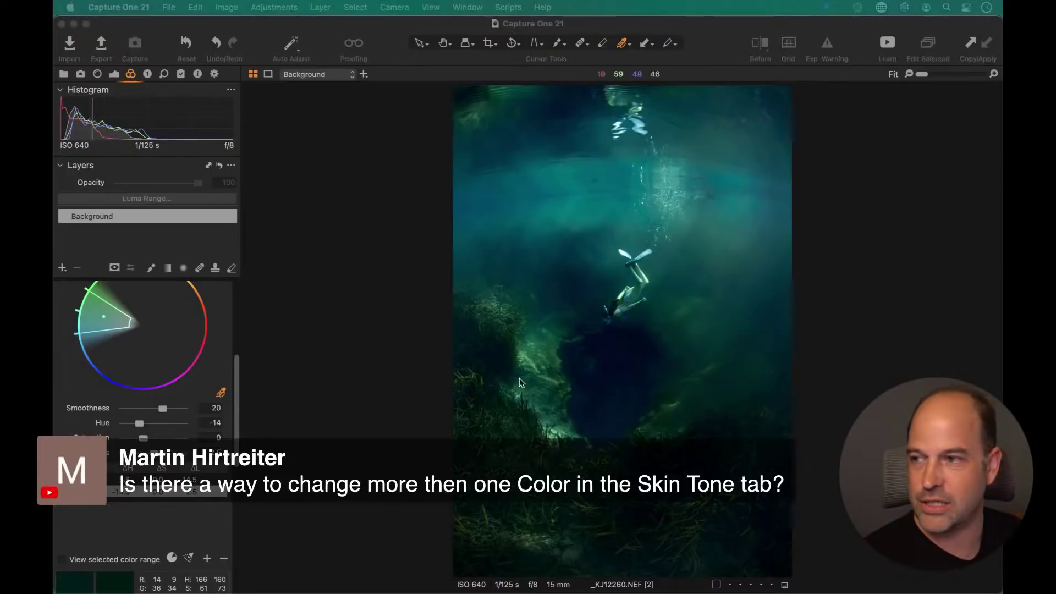
# Examine the Color Editor's Skin Tone controls and return to the advanced color ranges
pyautogui.moveTo(235, 364); pyautogui.dragTo(233, 313)
pyautogui.scroll(3, 234, 318)
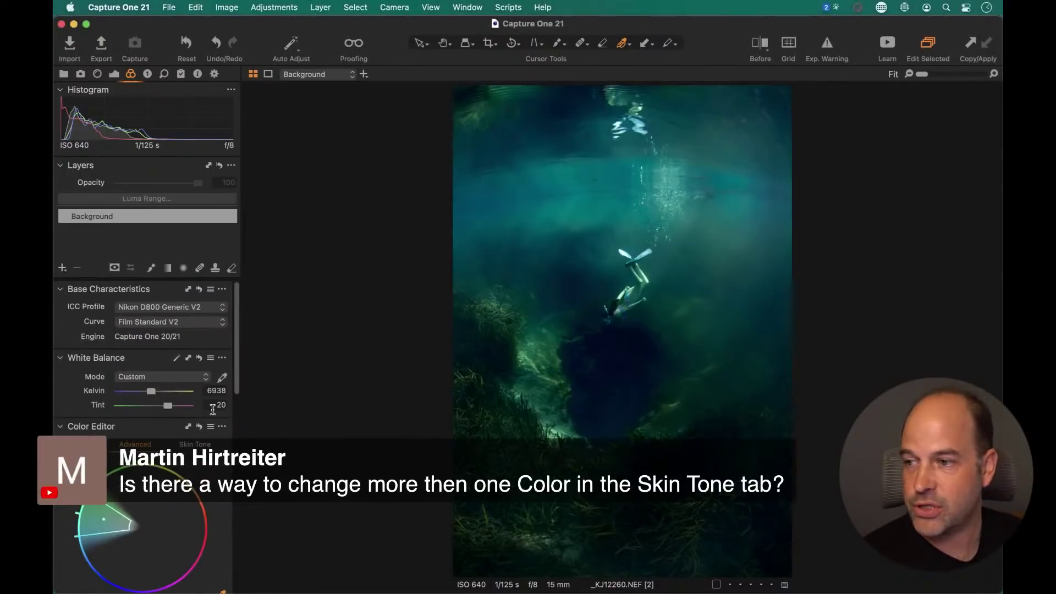
pyautogui.moveTo(234, 359); pyautogui.dragTo(236, 408)
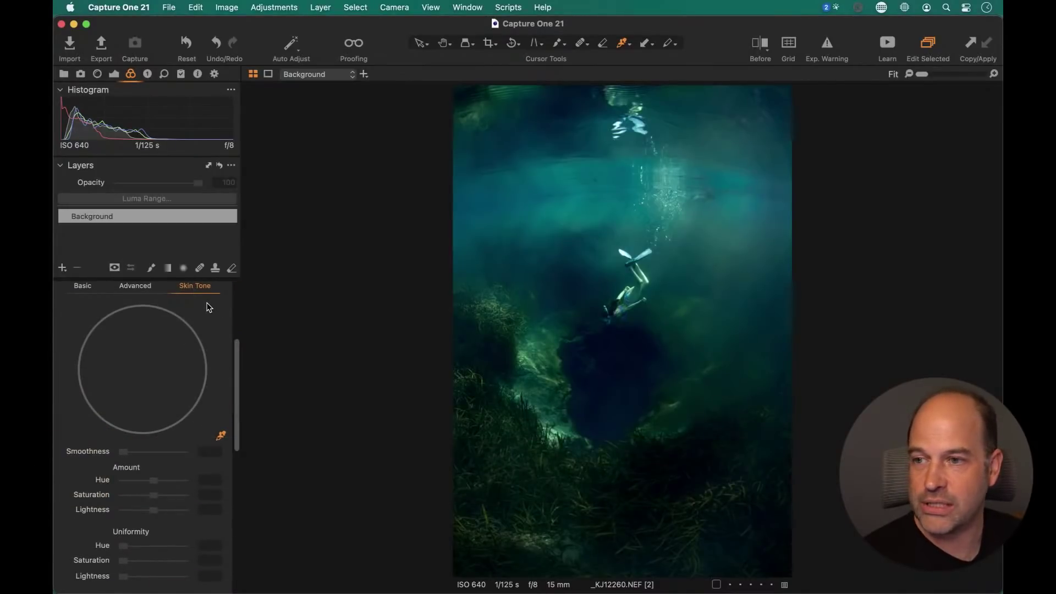
pyautogui.moveTo(234, 353); pyautogui.dragTo(233, 339)
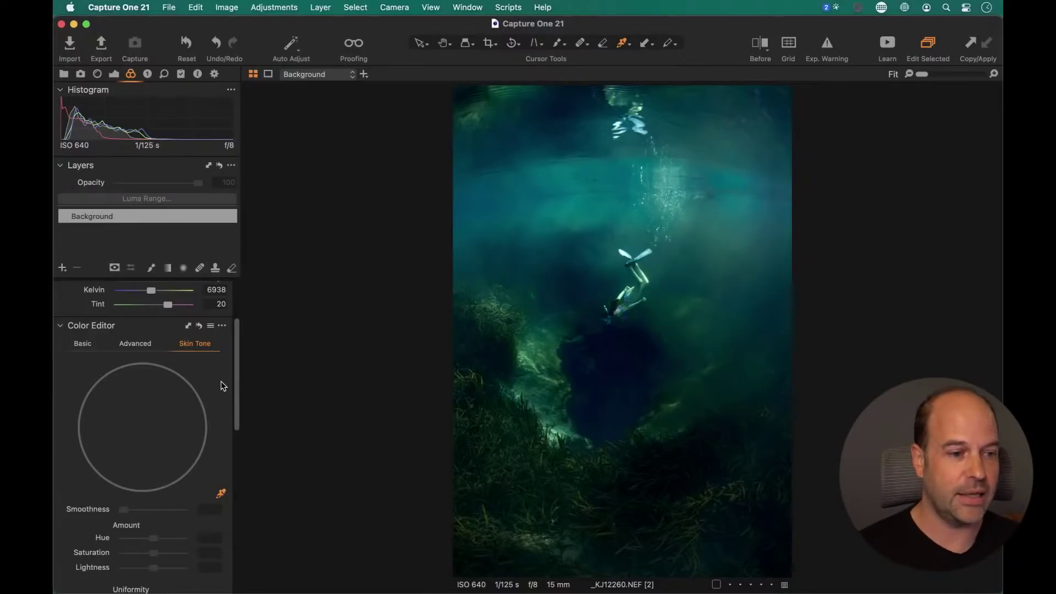
pyautogui.click(138, 345)
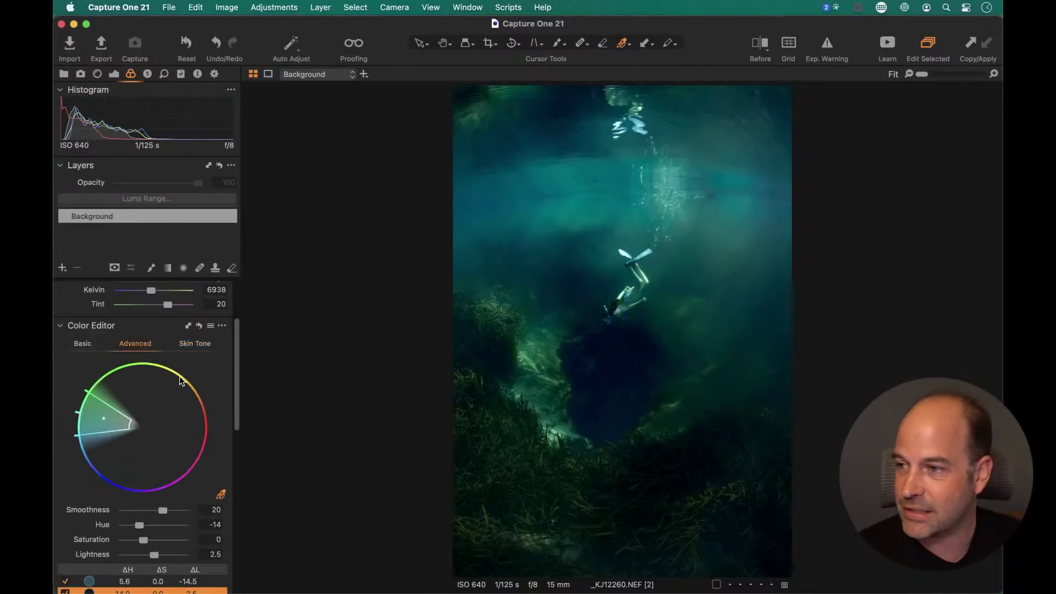
pyautogui.moveTo(238, 371); pyautogui.dragTo(244, 370)
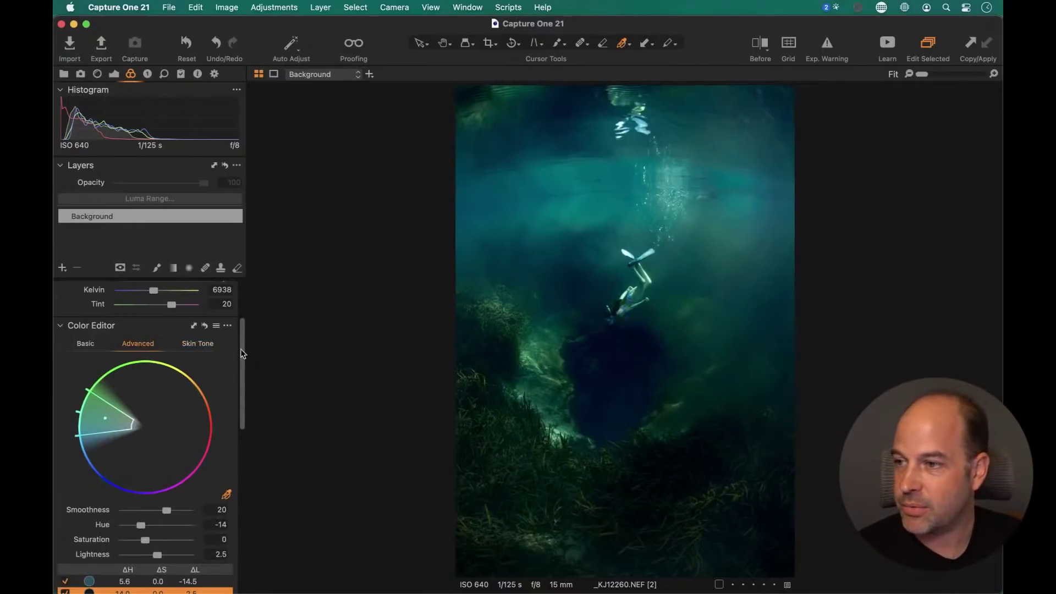
pyautogui.moveTo(245, 230); pyautogui.dragTo(240, 230)
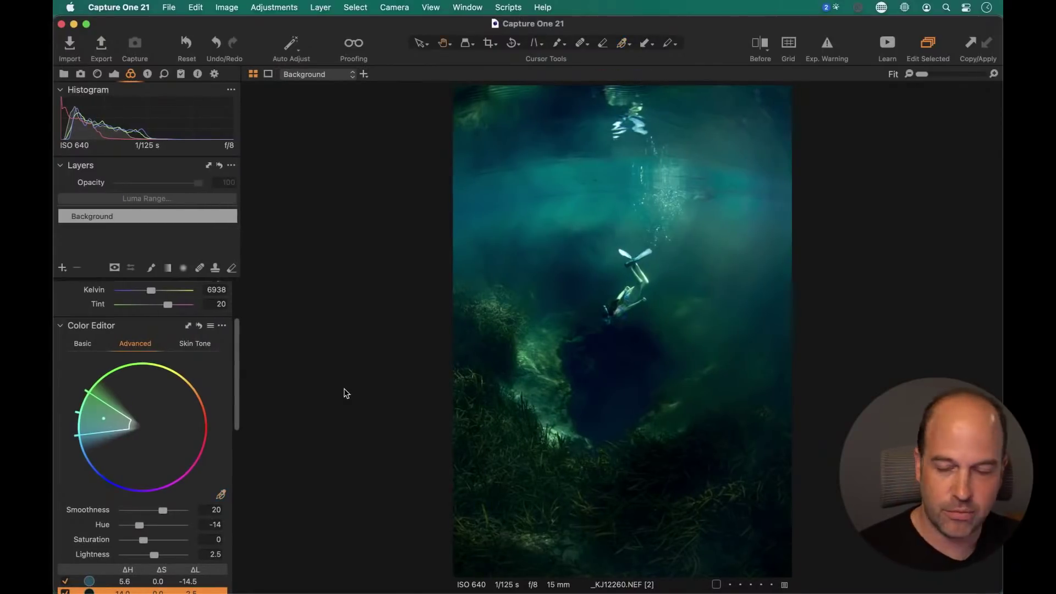
# Check the dark hole below the diver at 100%, and set the photo's High Dynamic Range Shadow to 4 and Black to -11
pyautogui.press('h')
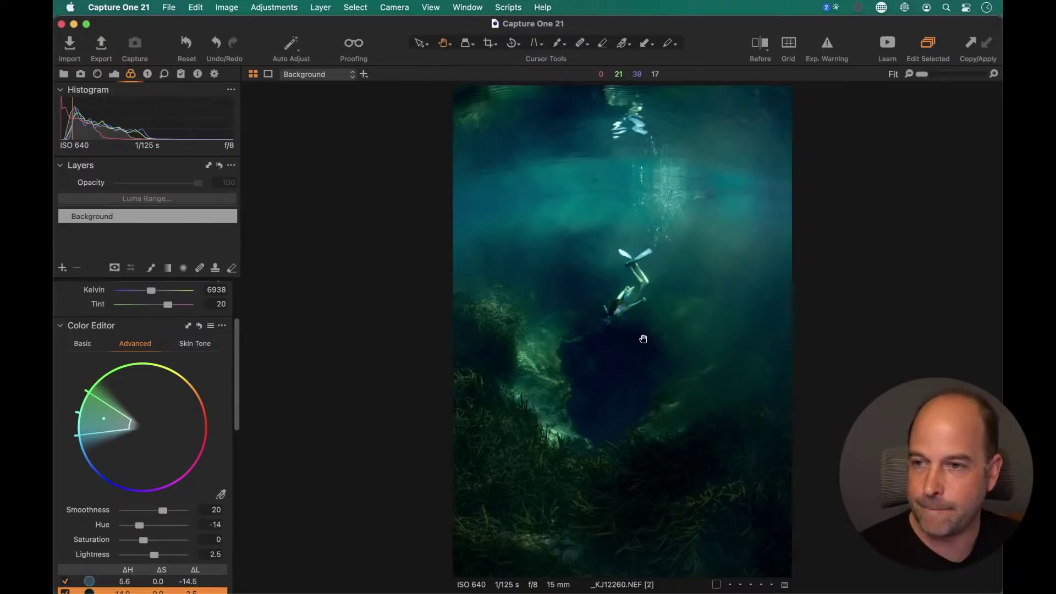
pyautogui.click(554, 358)
pyautogui.moveTo(562, 364); pyautogui.dragTo(573, 302)
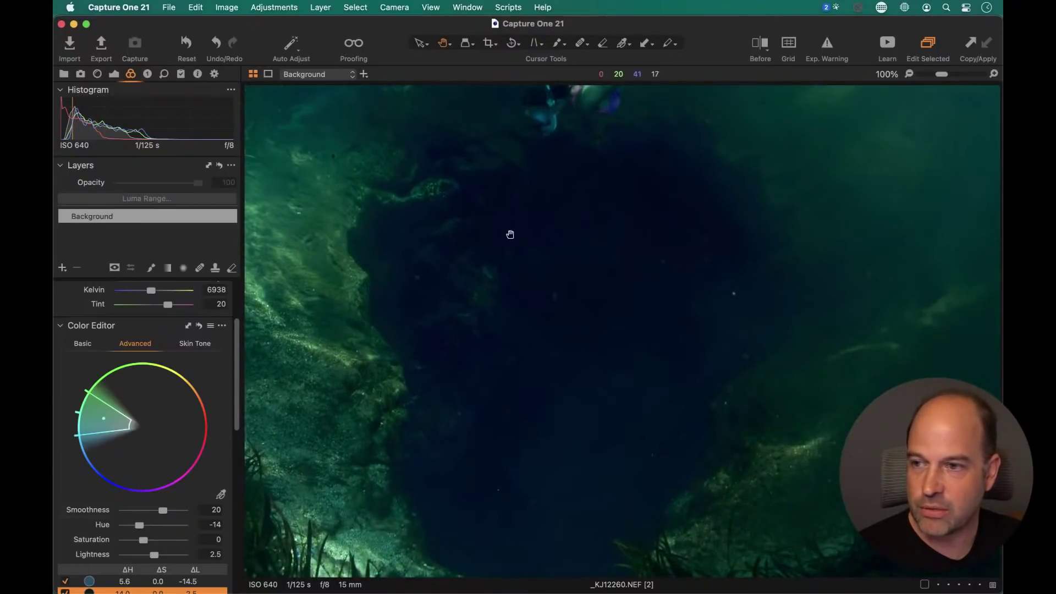
pyautogui.press('super+0')
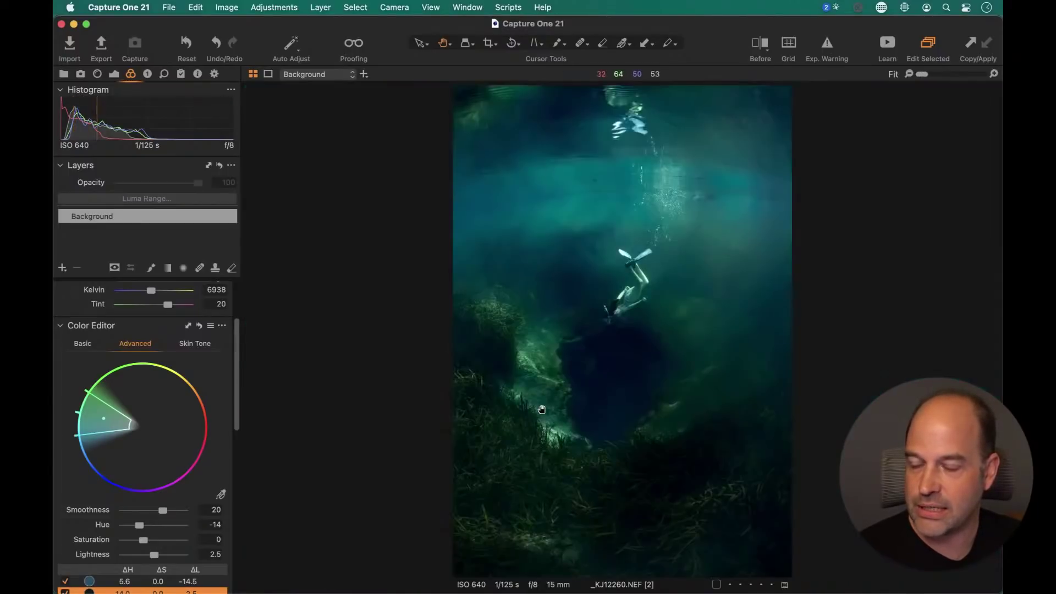
pyautogui.click(113, 75)
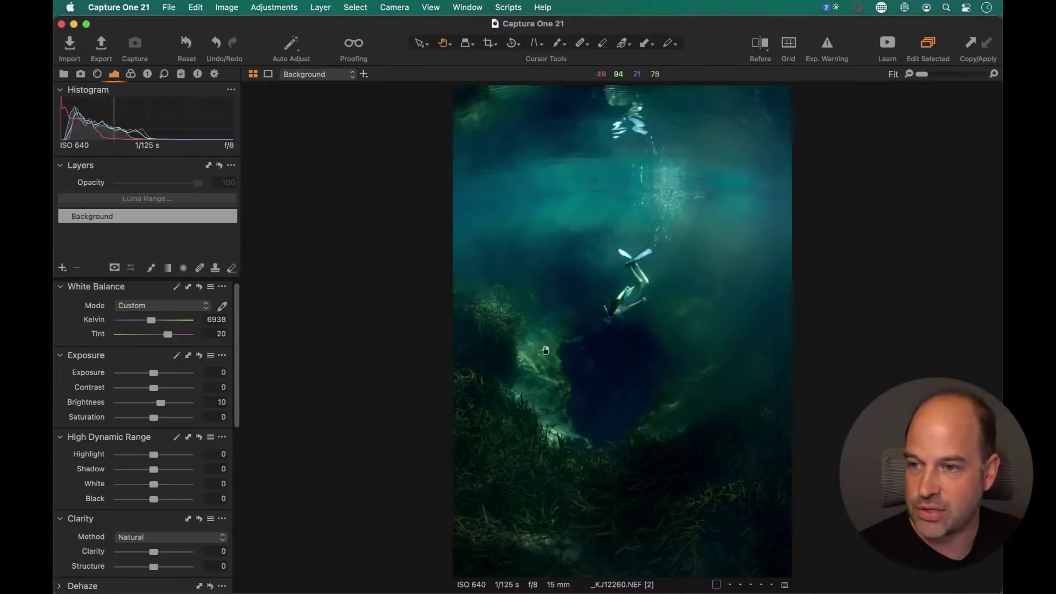
pyautogui.moveTo(154, 388); pyautogui.dragTo(153, 391)
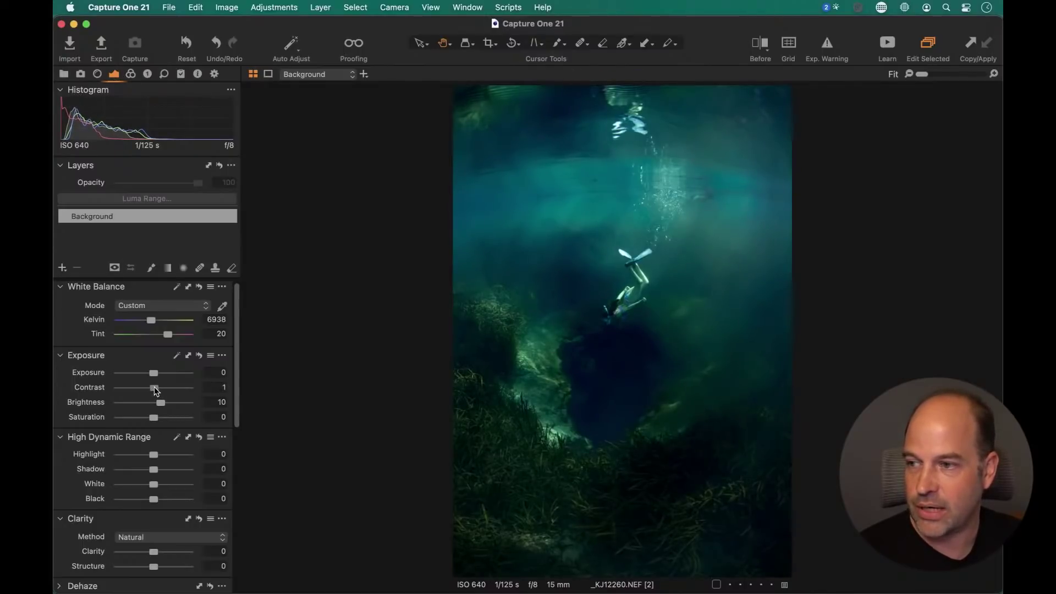
pyautogui.moveTo(155, 387); pyautogui.dragTo(153, 388)
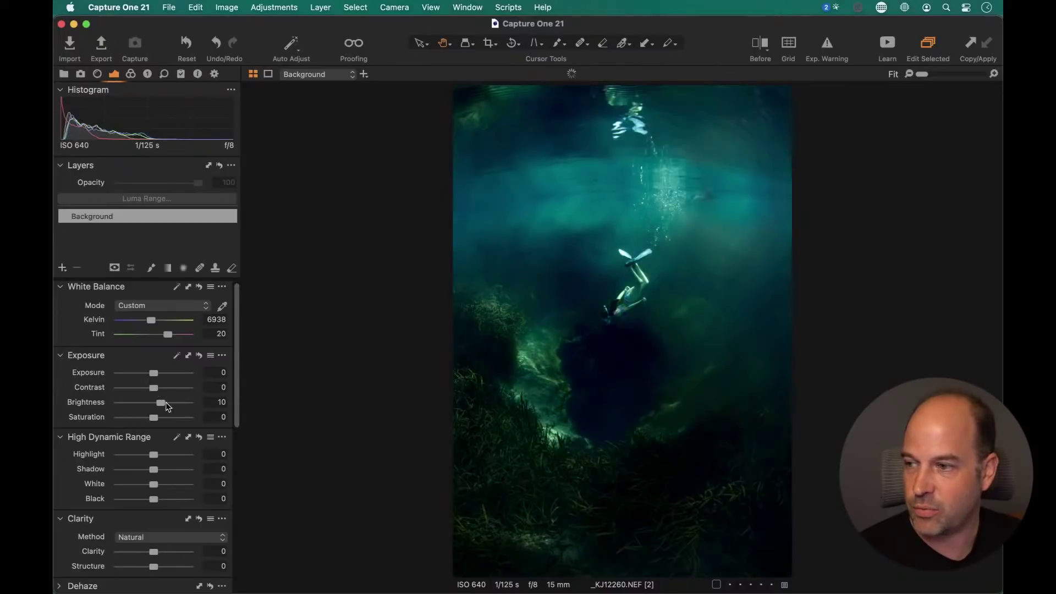
pyautogui.moveTo(154, 500); pyautogui.dragTo(155, 491)
pyautogui.doubleClick(156, 499)
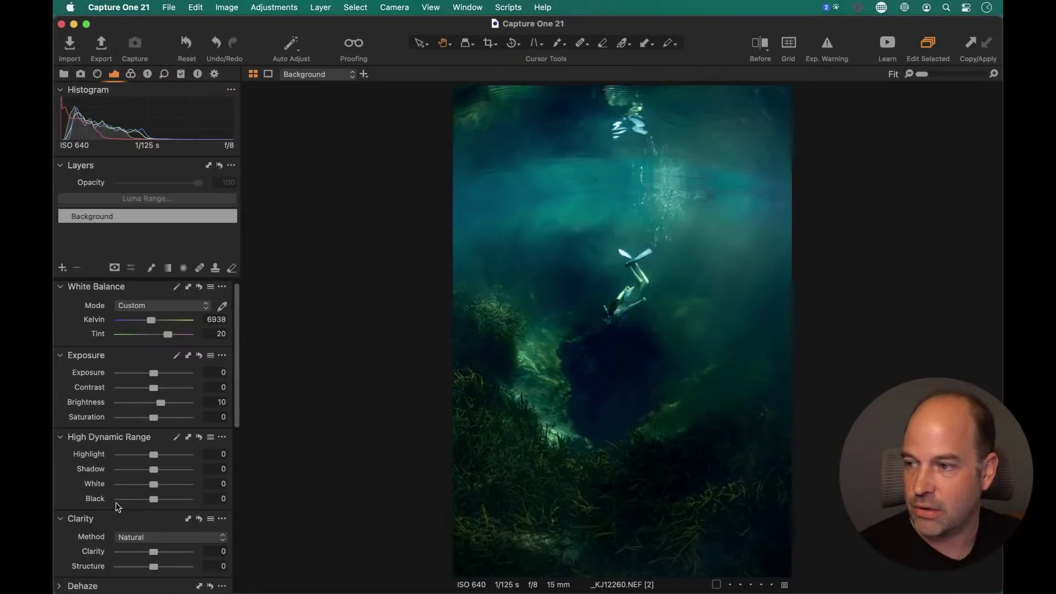
pyautogui.moveTo(156, 469); pyautogui.dragTo(150, 502)
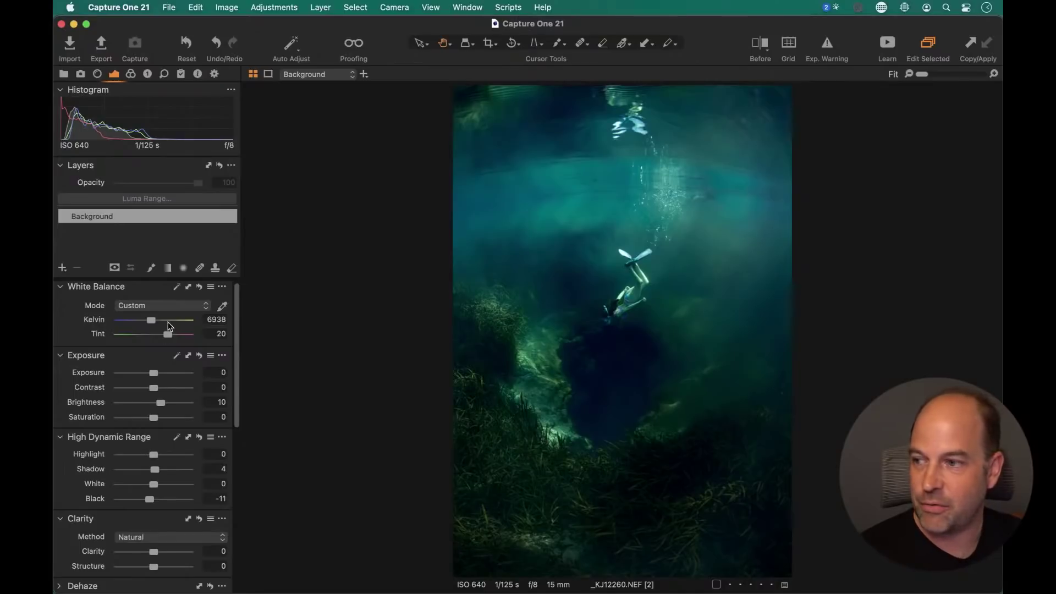
# Try a Natural Clarity of about 53 on the whole photo and reset it to 0
pyautogui.scroll(-5, 121, 460)
pyautogui.scroll(1, 124, 429)
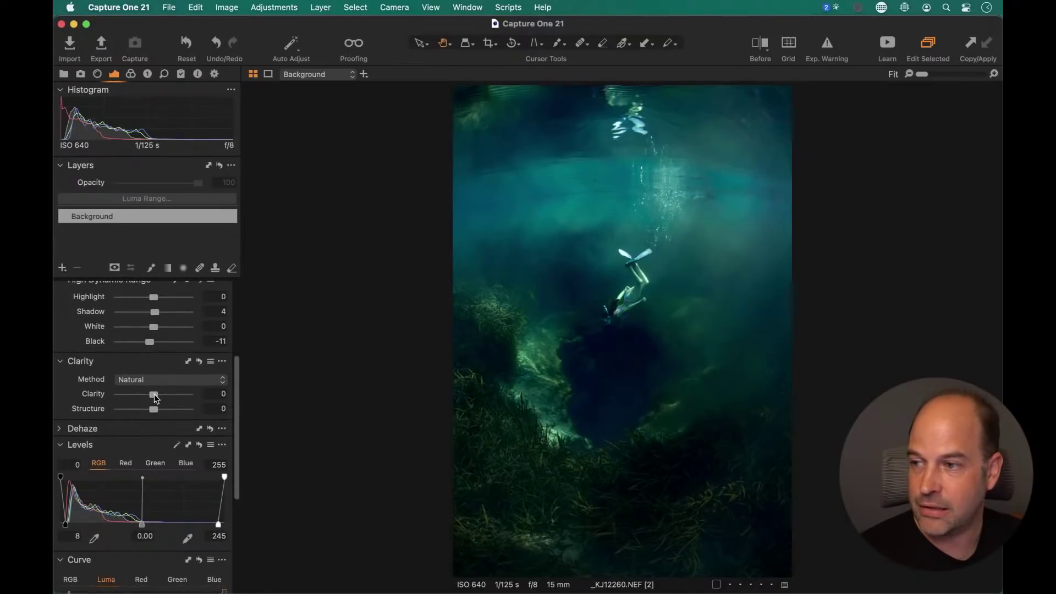
pyautogui.moveTo(154, 394); pyautogui.dragTo(173, 400)
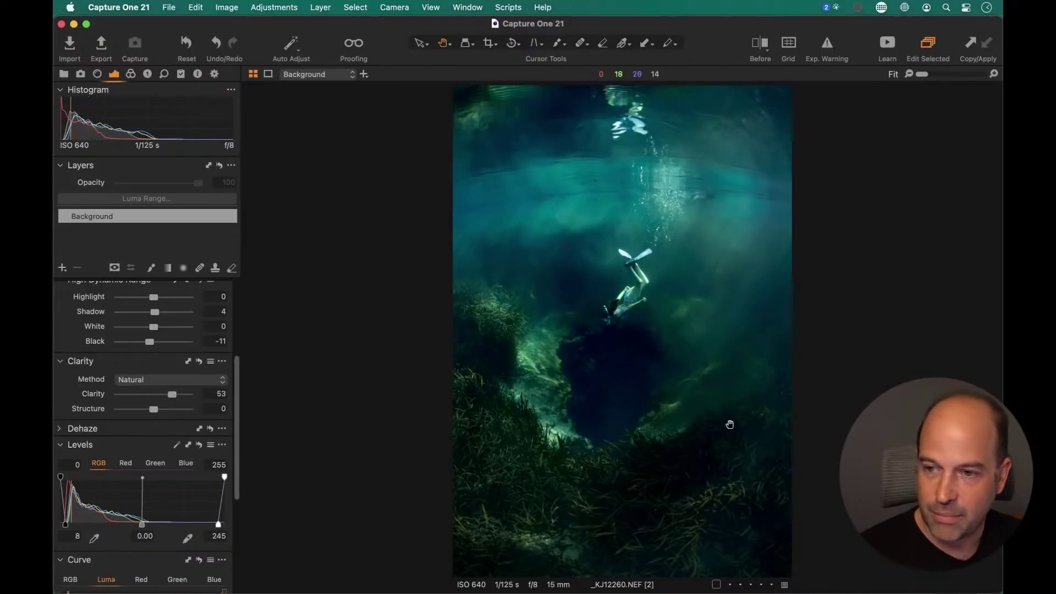
pyautogui.moveTo(175, 398)
pyautogui.mouseDown()
pyautogui.moveTo(154, 398)
pyautogui.moveTo(168, 400)
pyautogui.mouseUp()
pyautogui.doubleClick(180, 395)
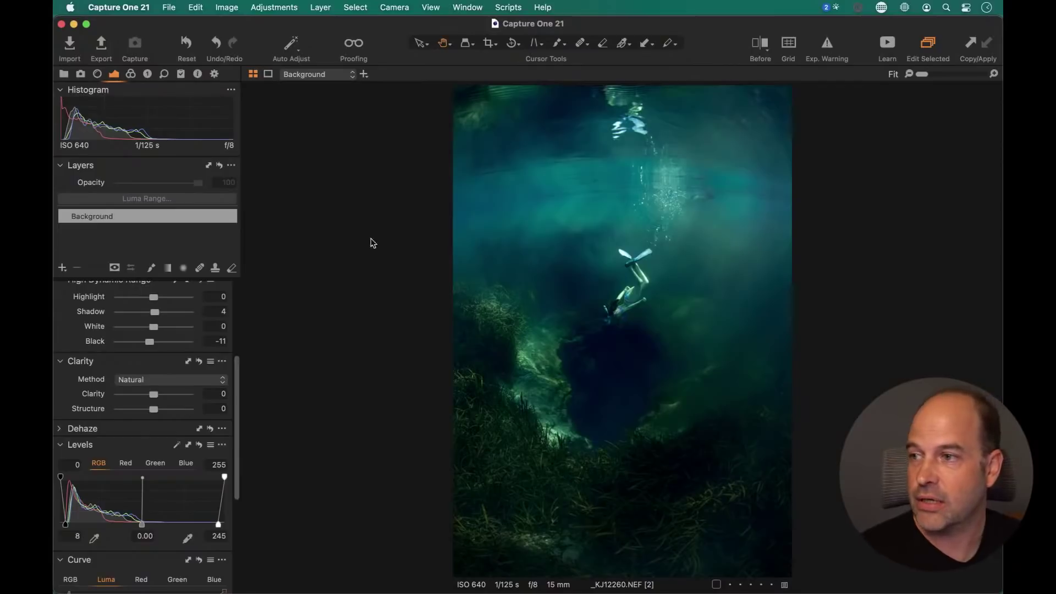
pyautogui.moveTo(238, 365); pyautogui.dragTo(240, 299)
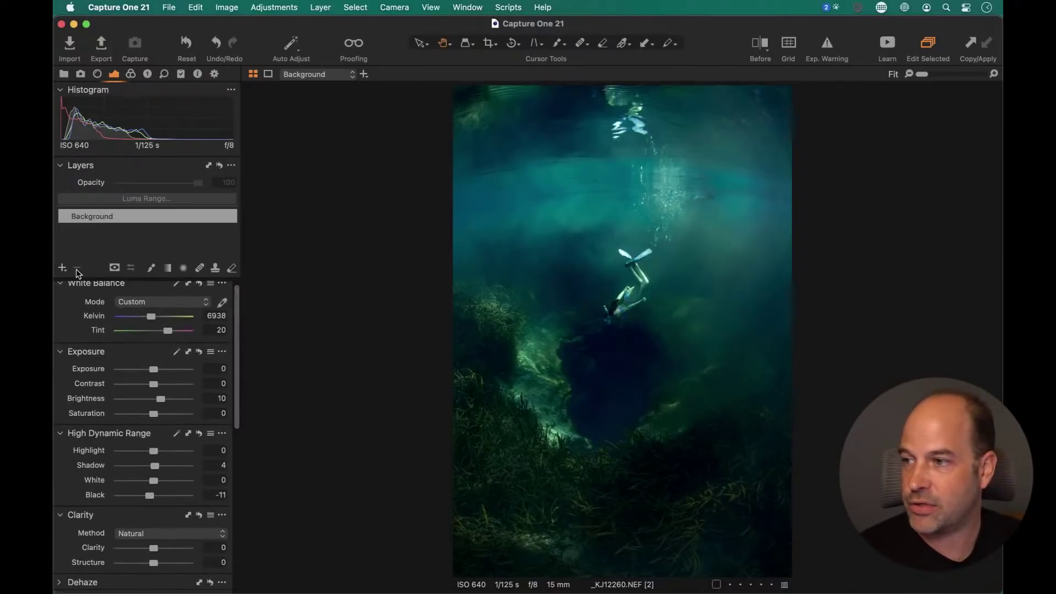
# Add a new filled adjustment layer and name it "Clarity +"
pyautogui.click(62, 269)
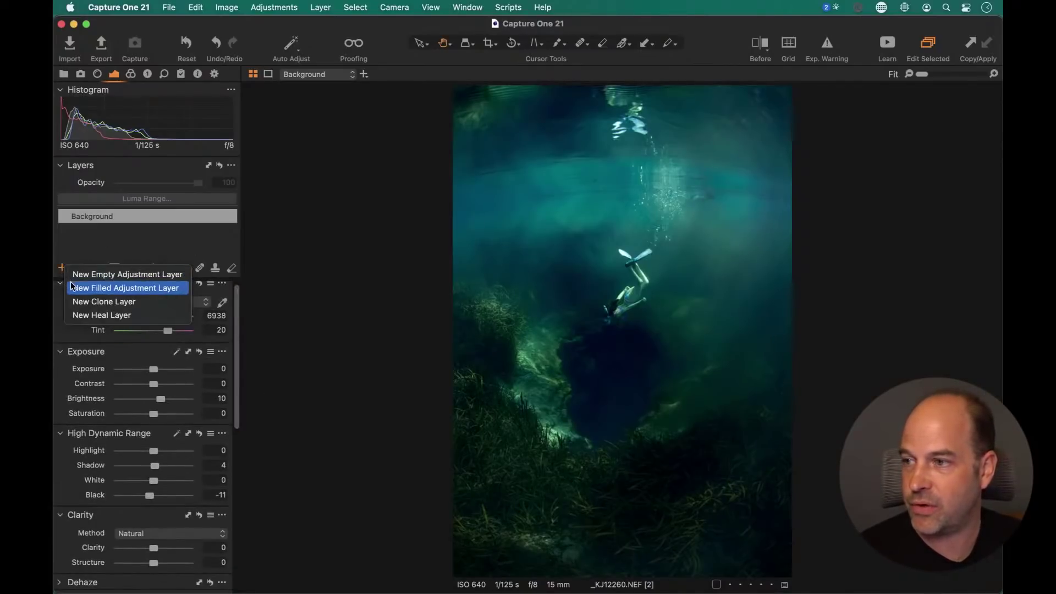
pyautogui.click(74, 288)
pyautogui.doubleClick(111, 213)
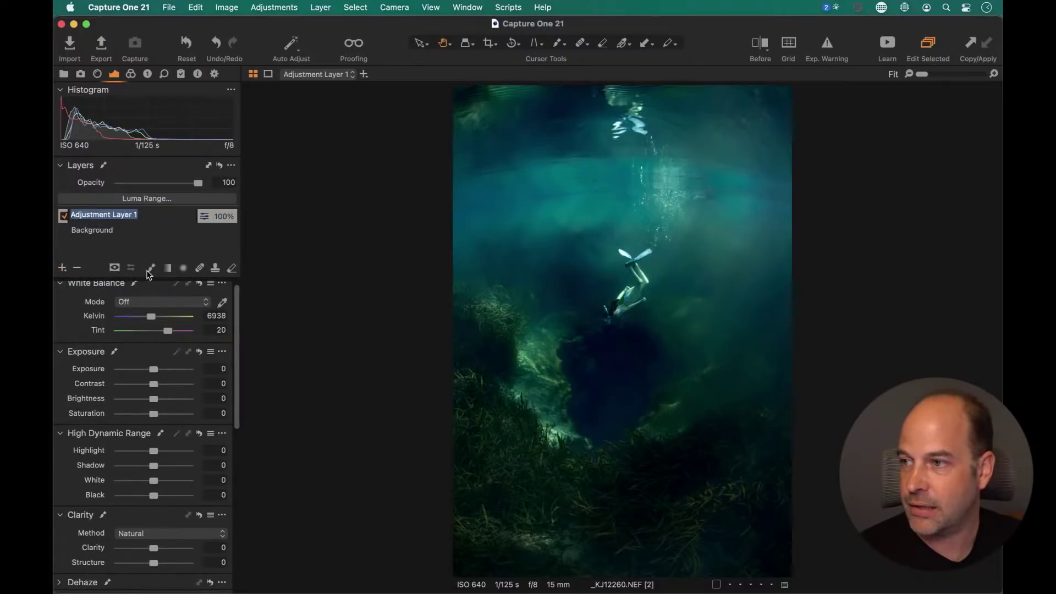
pyautogui.write('Clarity +')
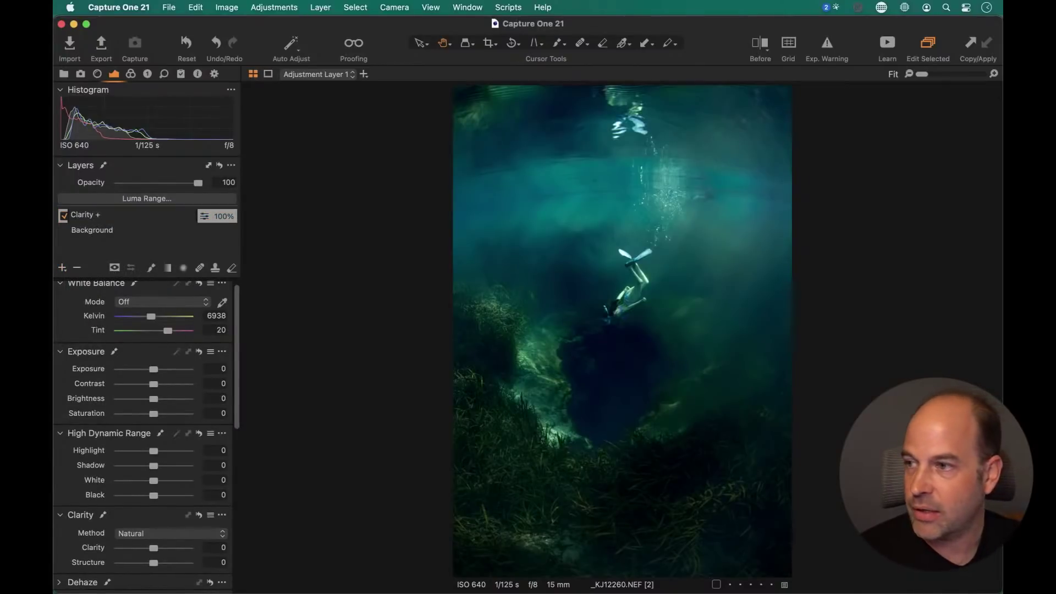
pyautogui.press('Return')
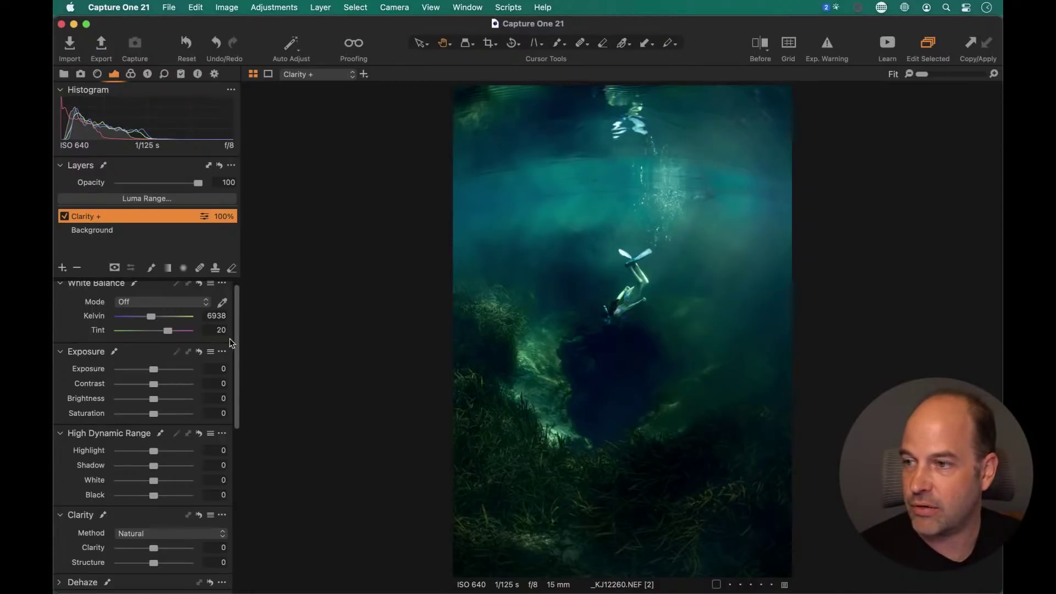
# Display the Clarity + layer's mask over the photo to check its coverage and hide it again
pyautogui.scroll(1, 235, 335)
pyautogui.moveTo(237, 329); pyautogui.dragTo(234, 398)
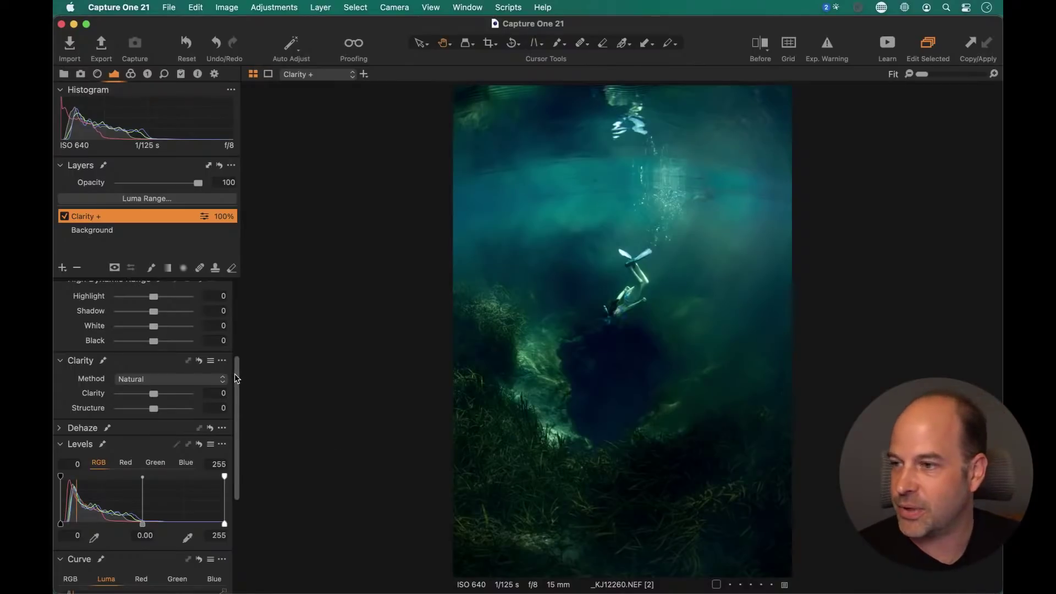
pyautogui.moveTo(238, 379); pyautogui.dragTo(238, 306)
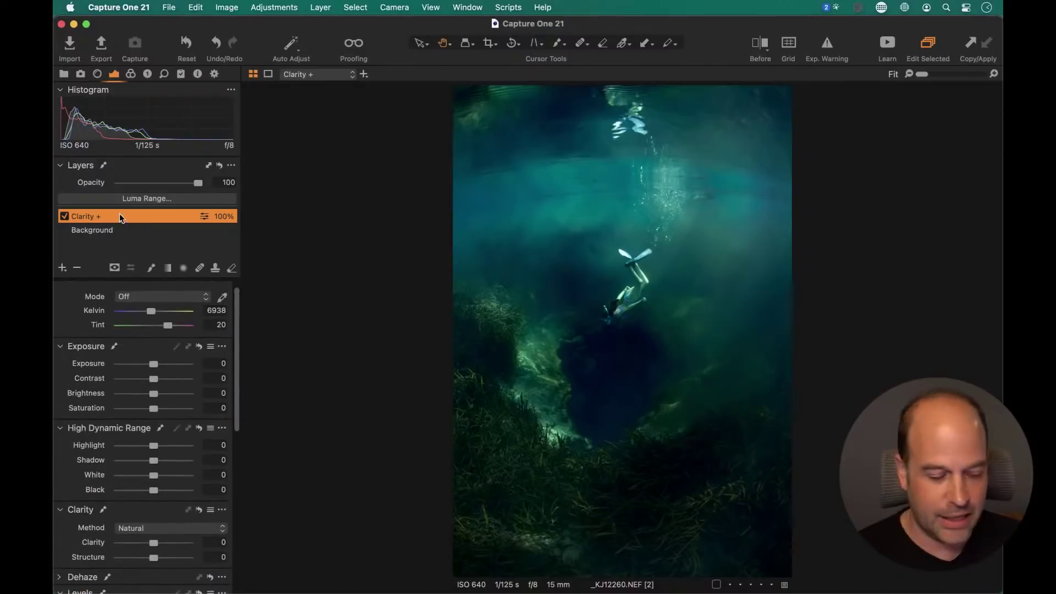
pyautogui.press('m')
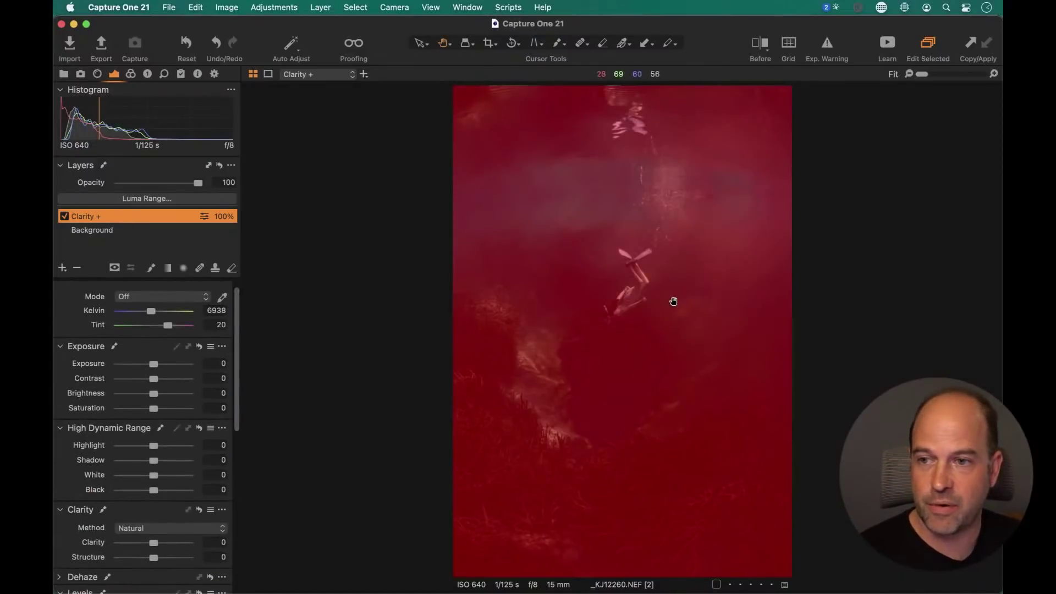
pyautogui.press('m')
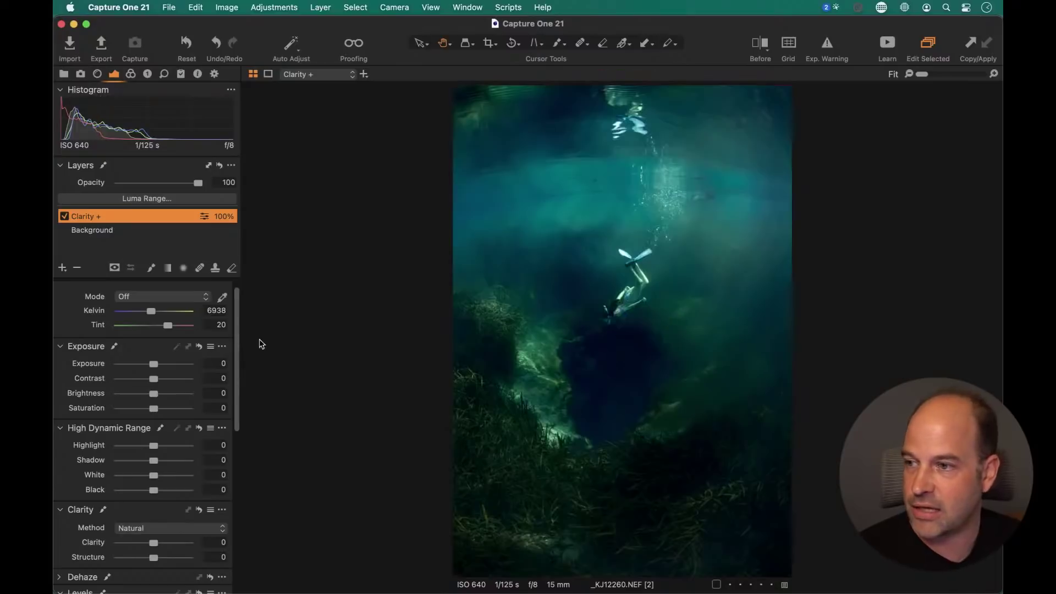
# Compare the photo with and without added Natural Clarity on the Clarity + layer and settle Clarity at 45
pyautogui.moveTo(237, 342); pyautogui.dragTo(247, 392)
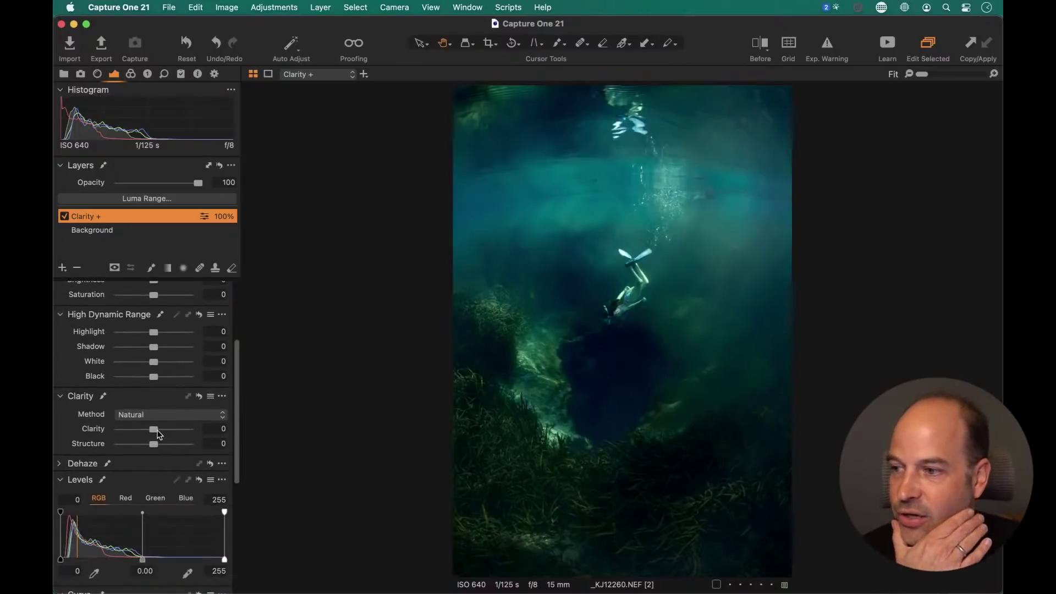
pyautogui.moveTo(162, 430); pyautogui.dragTo(172, 435)
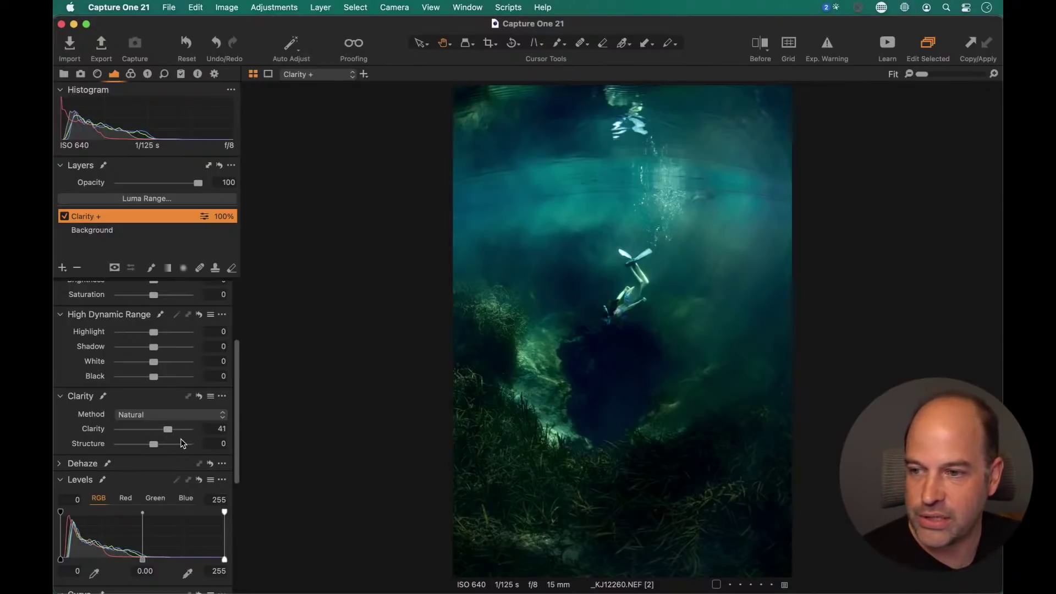
pyautogui.doubleClick(93, 429)
pyautogui.press('super+z')
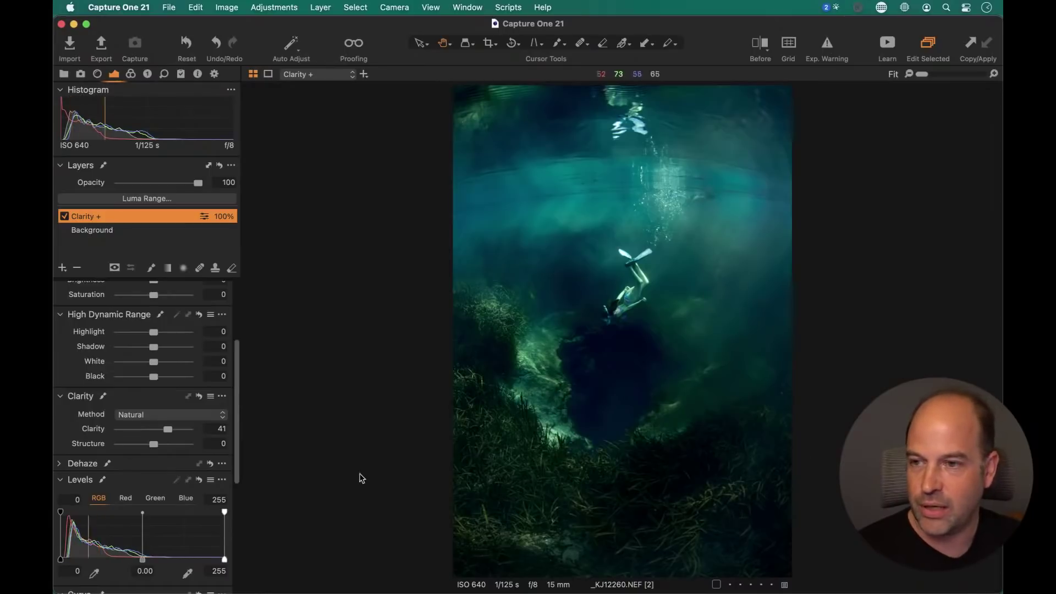
pyautogui.moveTo(167, 430); pyautogui.dragTo(171, 435)
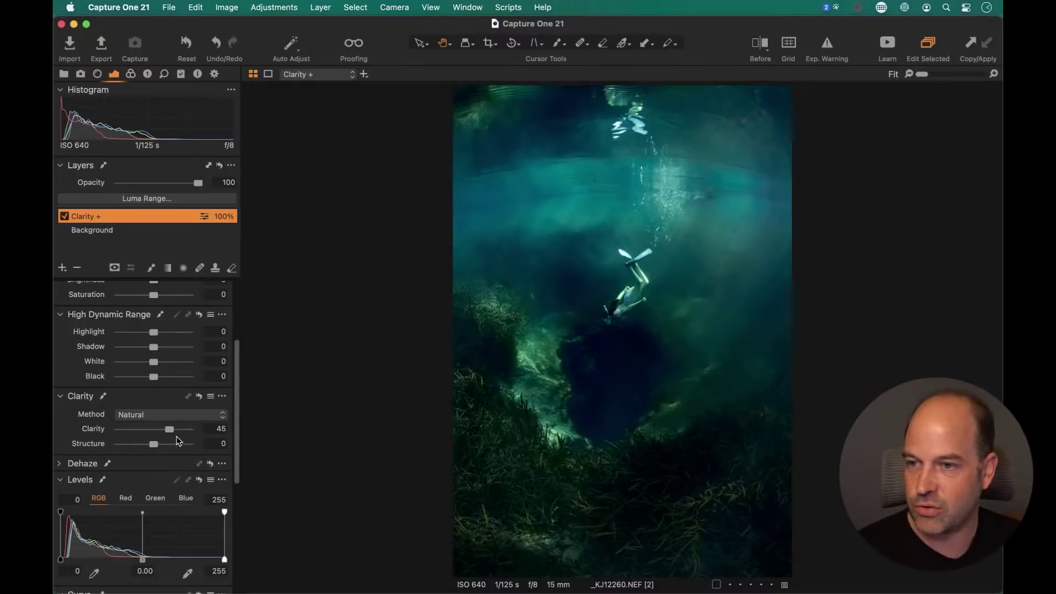
# Activate the layer's mask brush and set its Size to 774 and Flow to 4
pyautogui.moveTo(240, 355); pyautogui.dragTo(236, 270)
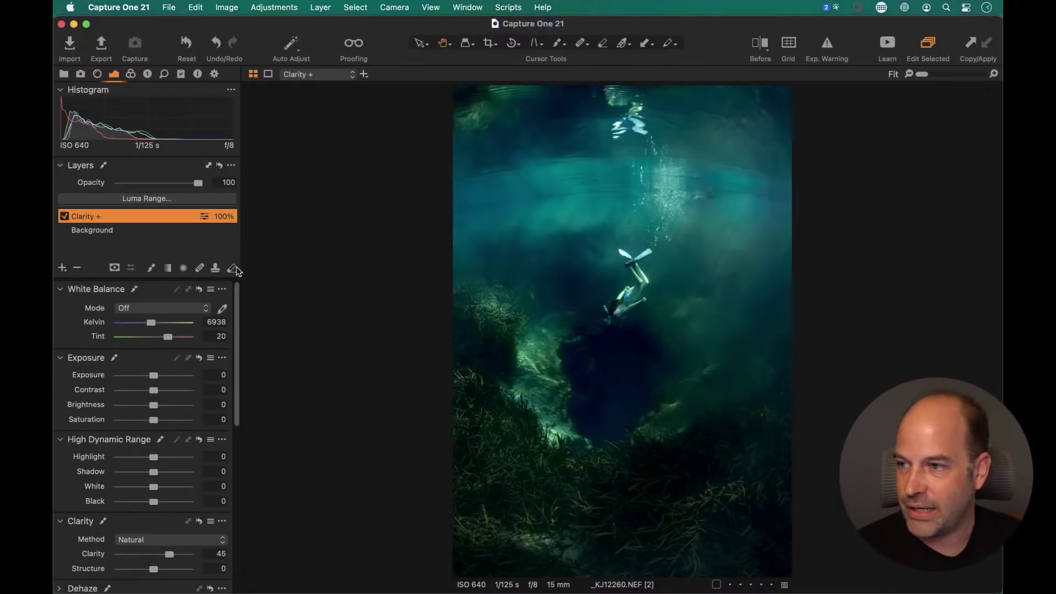
pyautogui.click(151, 269)
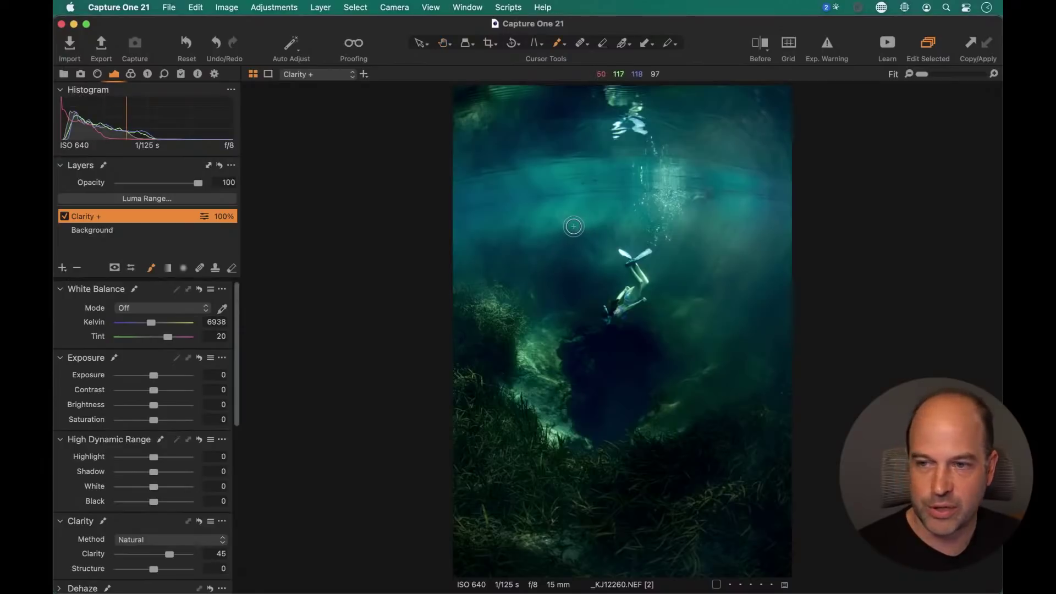
pyautogui.rightClick(542, 229)
pyautogui.moveTo(545, 229)
pyautogui.mouseDown()
pyautogui.moveTo(573, 229)
pyautogui.moveTo(564, 244)
pyautogui.moveTo(544, 244)
pyautogui.moveTo(566, 229)
pyautogui.mouseUp()
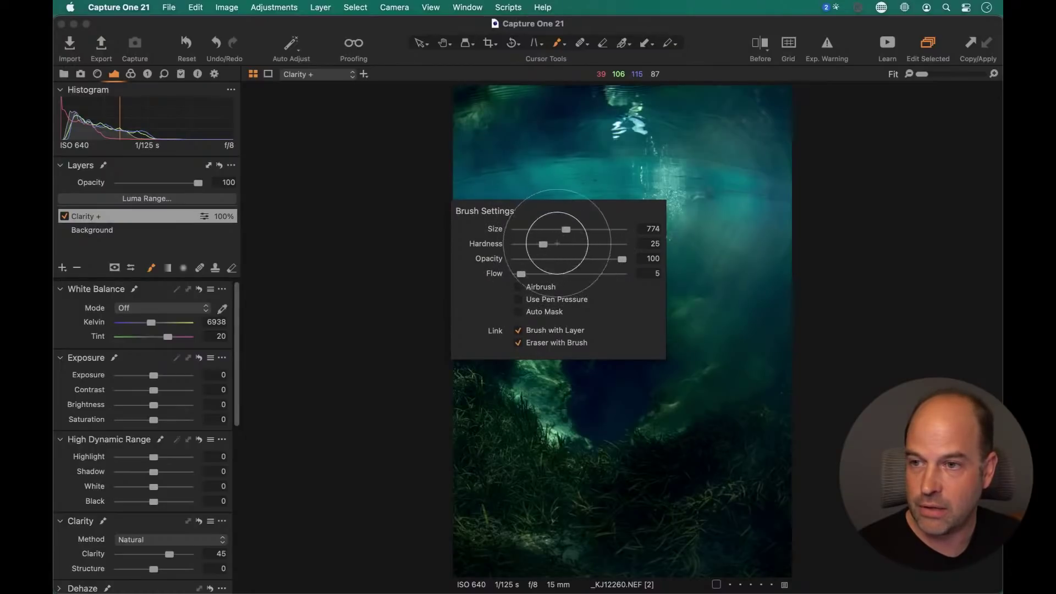
pyautogui.moveTo(521, 274); pyautogui.dragTo(520, 273)
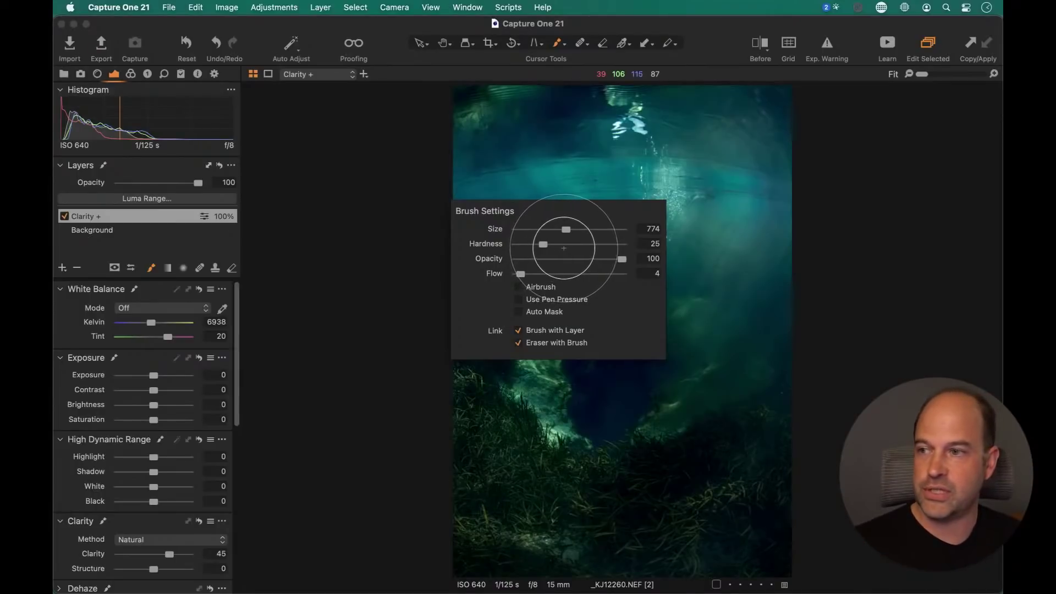
# Save the Clarity adjustment with its brush and eraser settings as a custom style brush named "Clarity Plus"
pyautogui.click(148, 74)
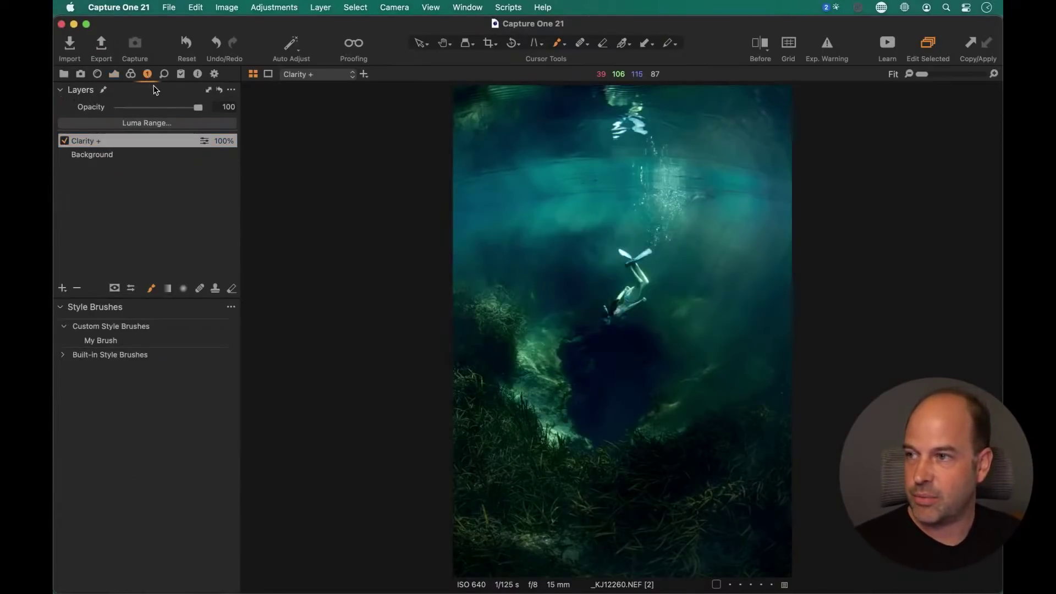
pyautogui.click(231, 308)
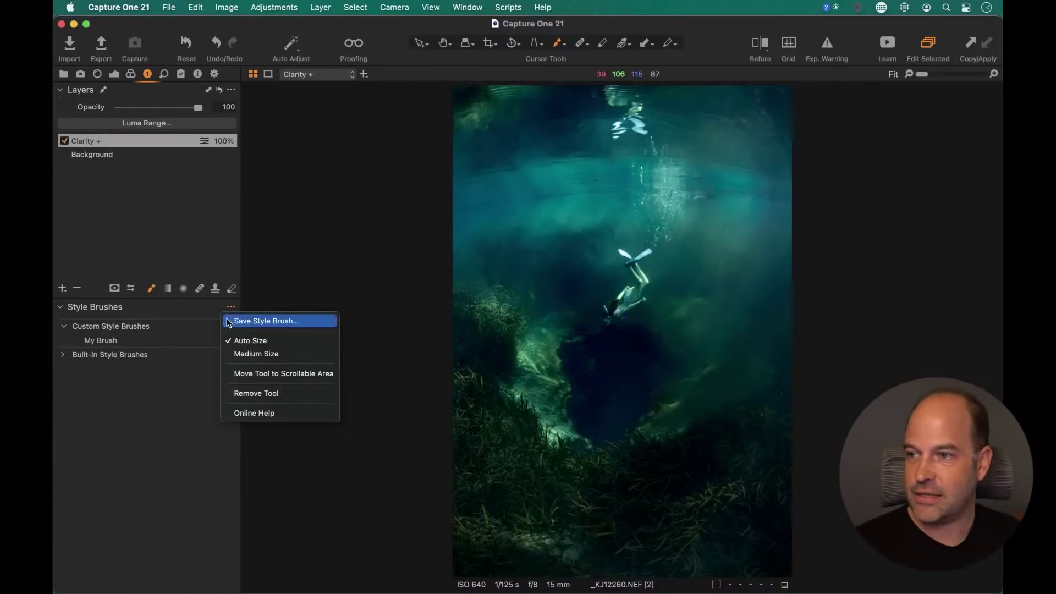
pyautogui.click(235, 324)
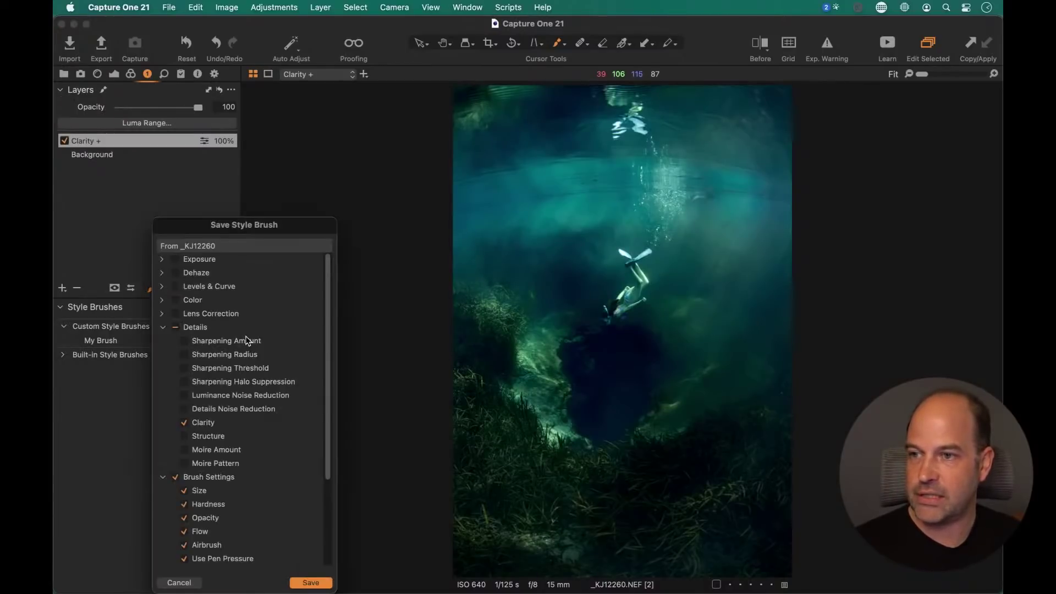
pyautogui.moveTo(327, 273)
pyautogui.mouseDown()
pyautogui.moveTo(341, 371)
pyautogui.moveTo(333, 320)
pyautogui.moveTo(328, 392)
pyautogui.mouseUp()
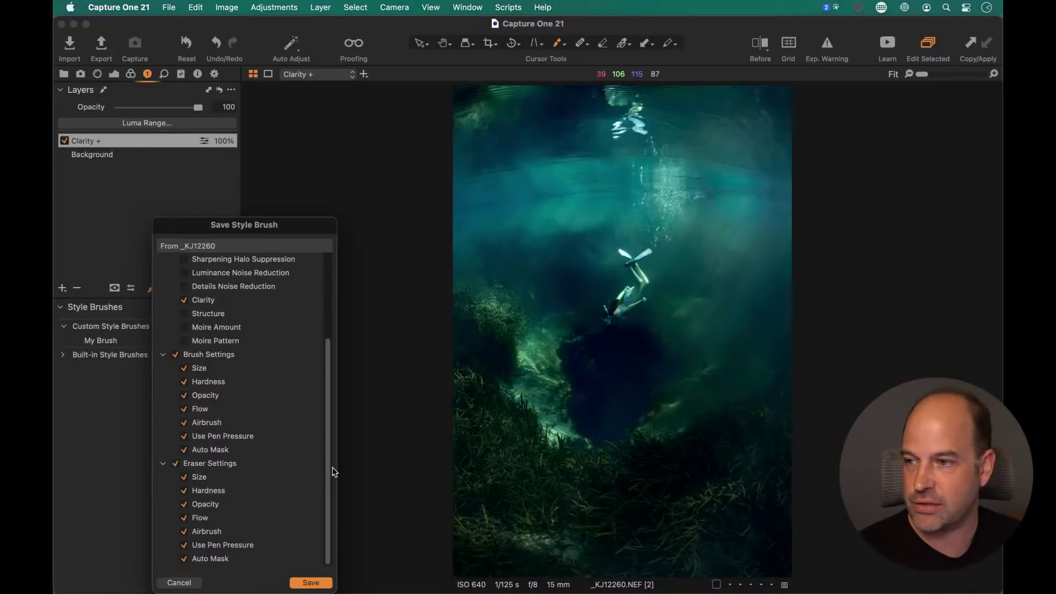
pyautogui.click(310, 583)
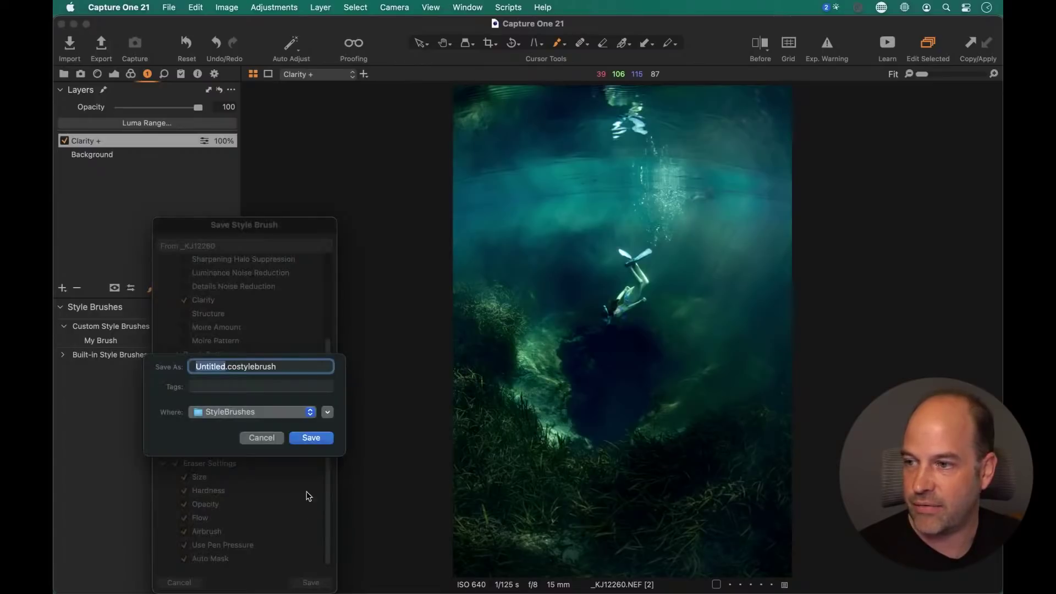
pyautogui.write('Clarity ')
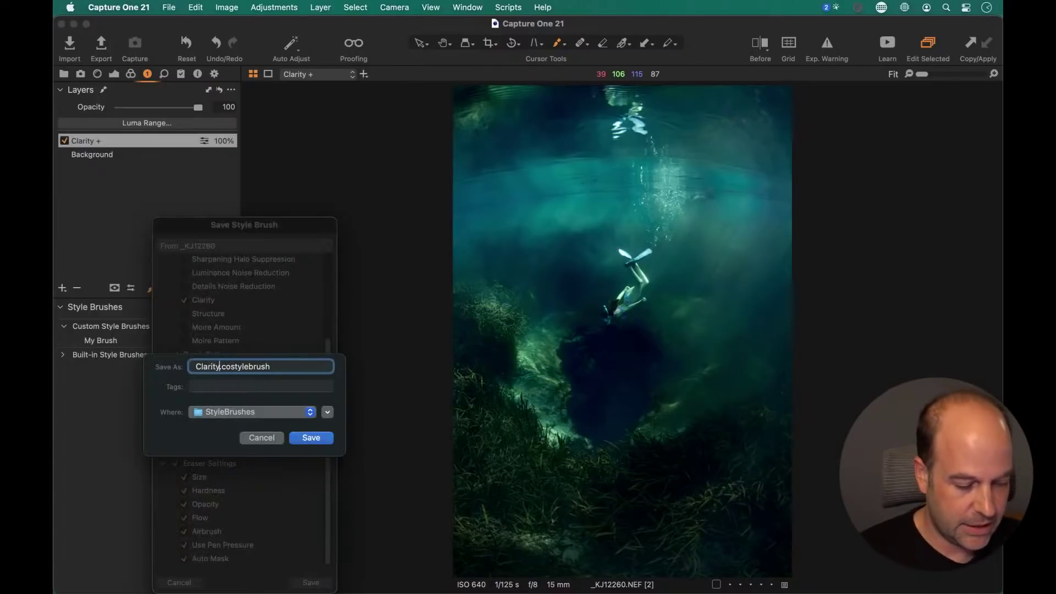
pyautogui.write('Plus')
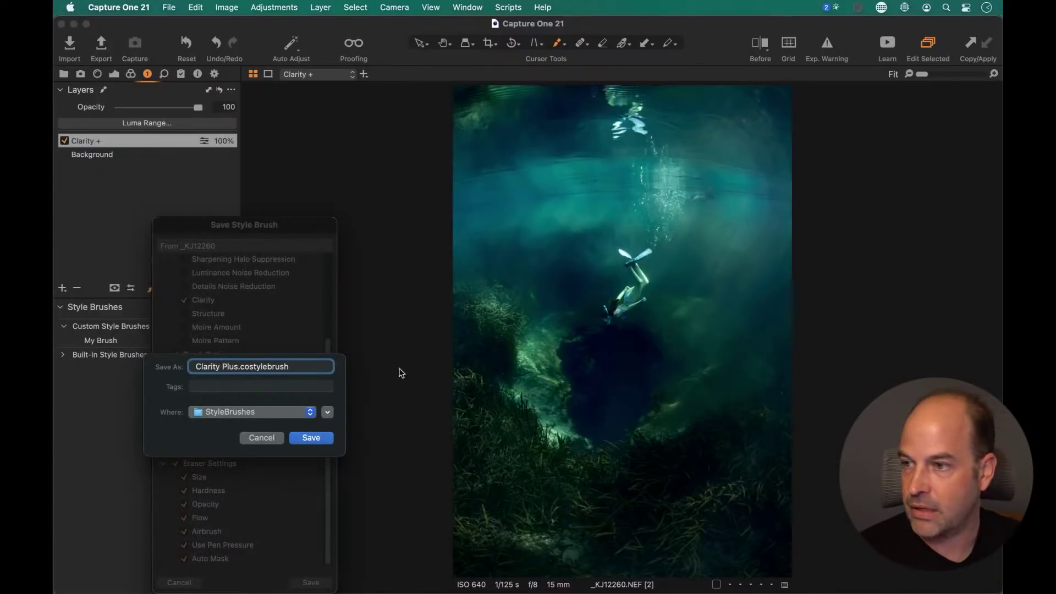
pyautogui.press('Return')
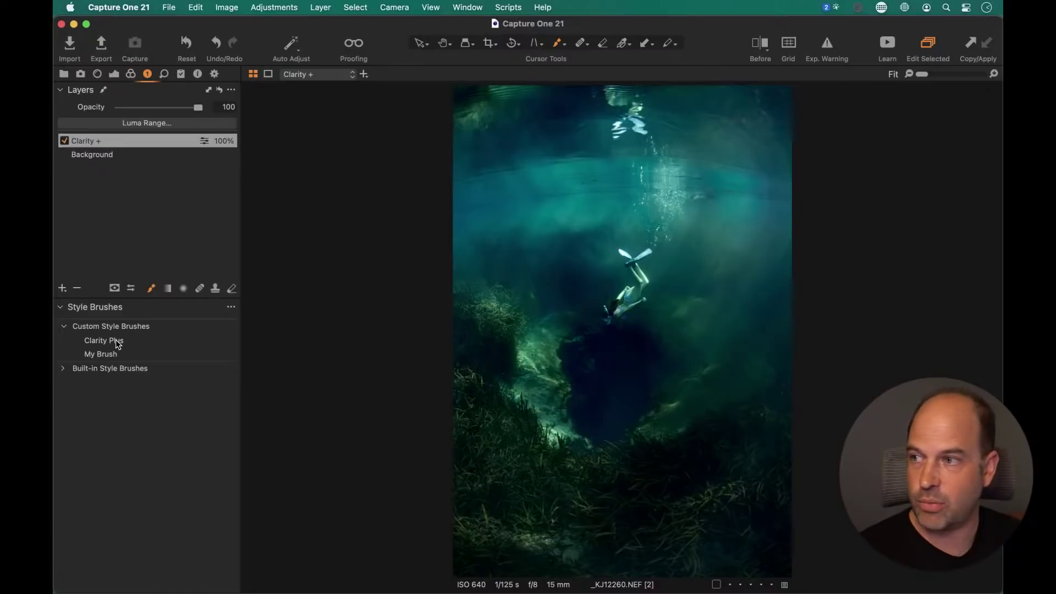
# Delete the Clarity + layer and browse the built-in Enhancements and Light & Contrast style brushes
pyautogui.click(78, 289)
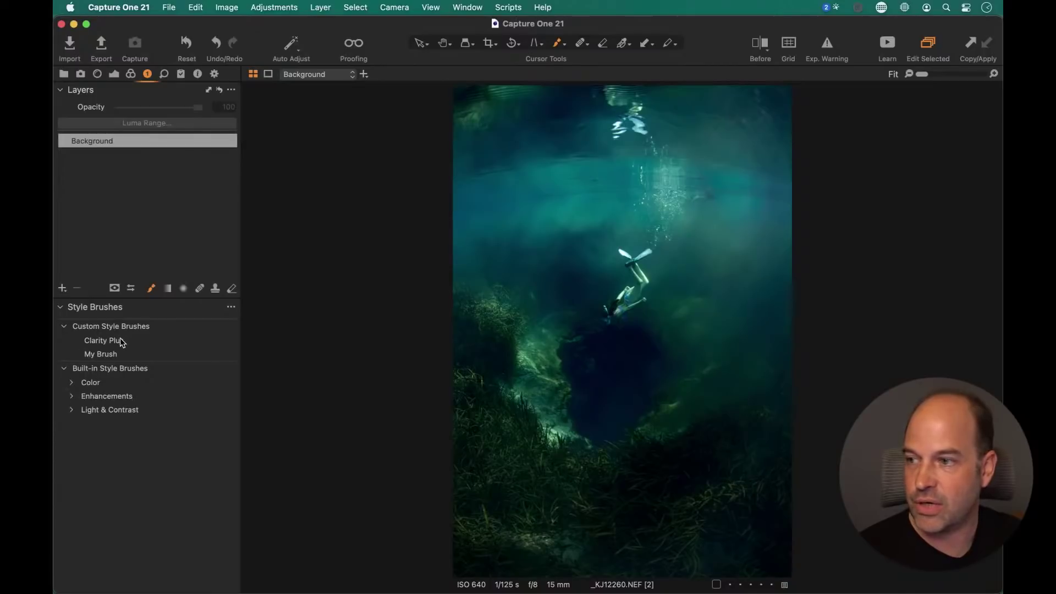
pyautogui.click(70, 396)
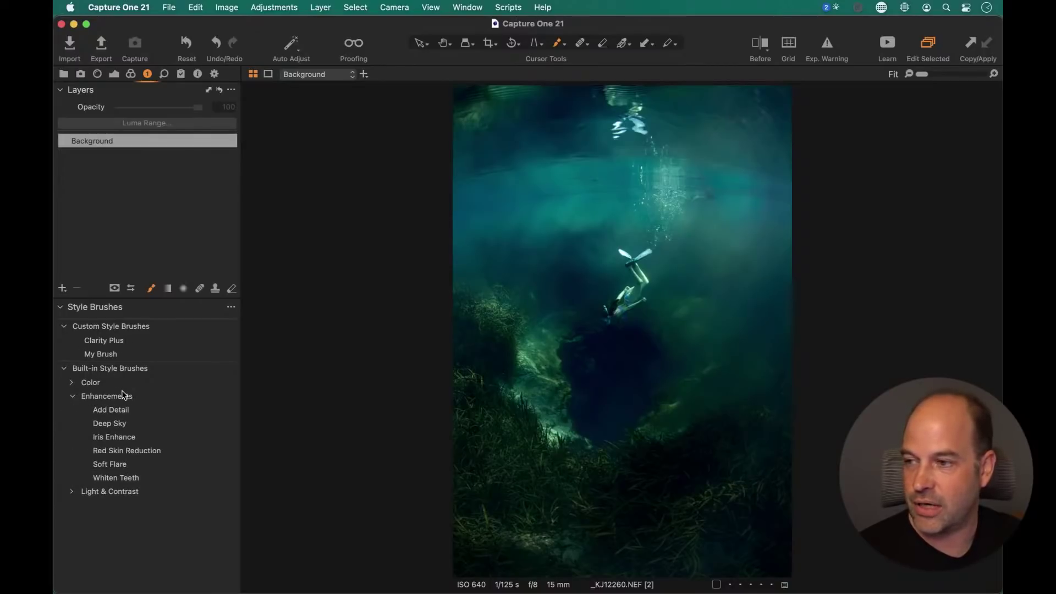
pyautogui.click(71, 492)
pyautogui.moveTo(233, 411)
pyautogui.mouseDown()
pyautogui.moveTo(229, 473)
pyautogui.moveTo(231, 359)
pyautogui.mouseUp()
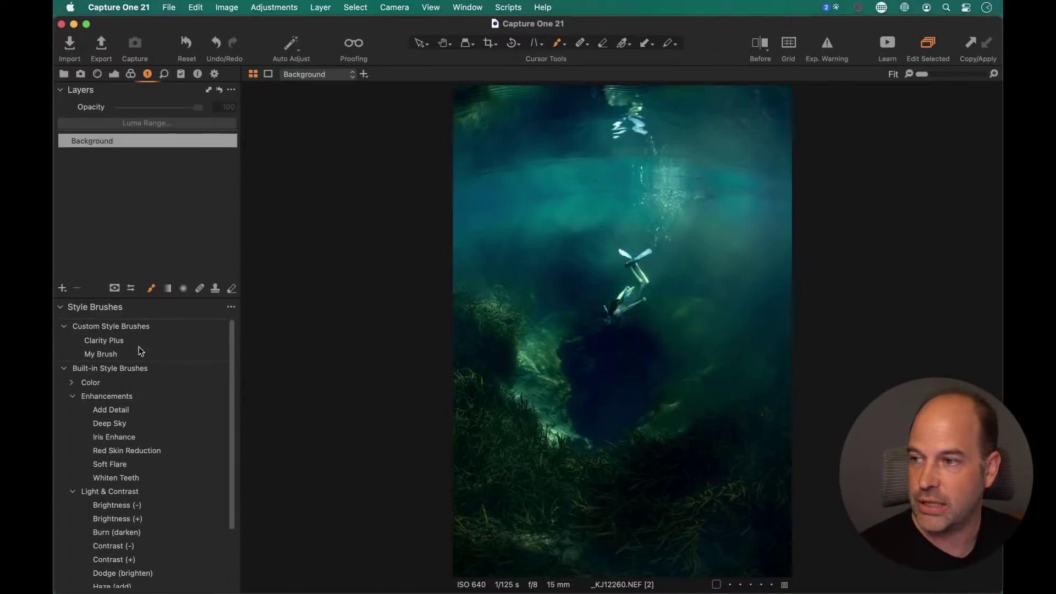
# Paint the Clarity Plus style brush over the water around the diver and across the middle of the scene
pyautogui.click(105, 340)
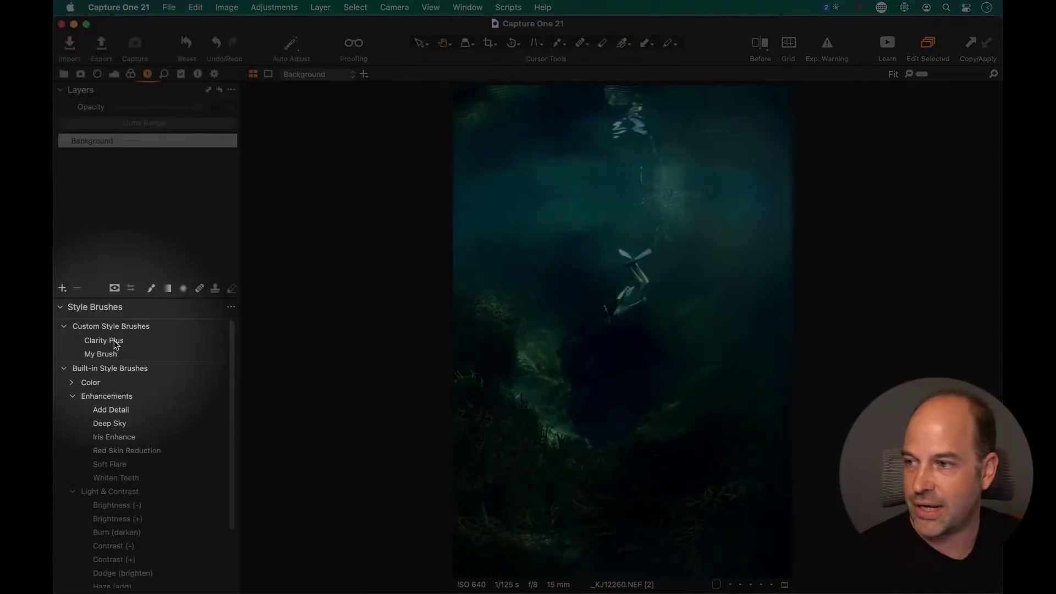
pyautogui.click(120, 339)
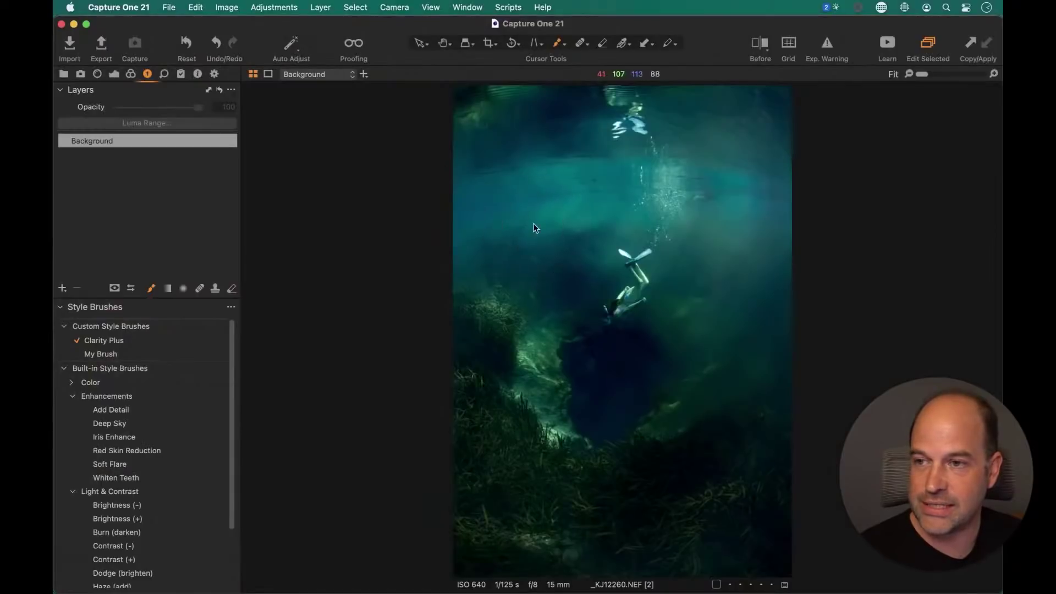
pyautogui.rightClick(532, 228)
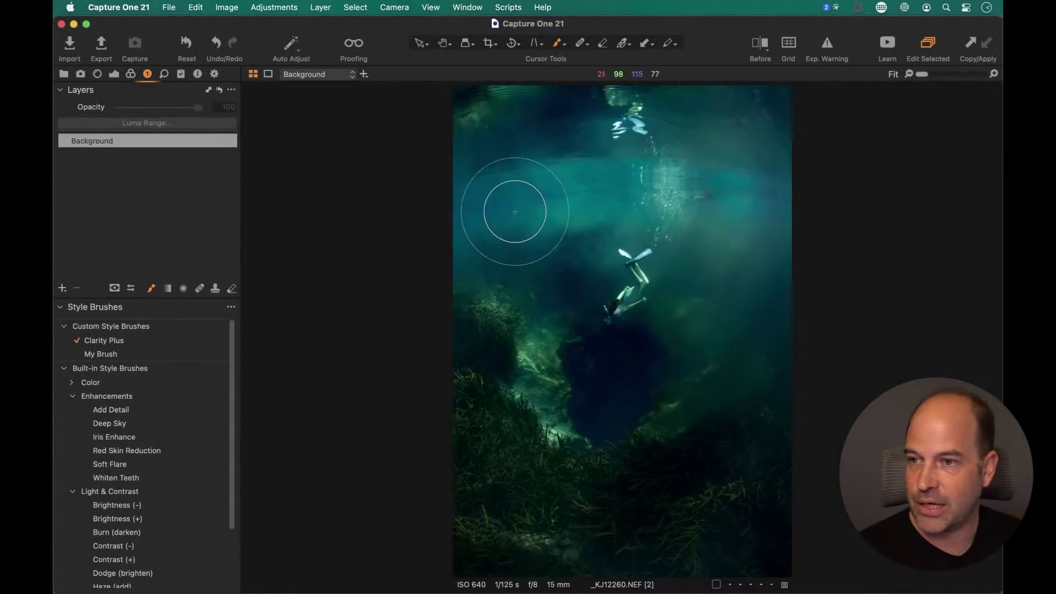
pyautogui.moveTo(523, 246)
pyautogui.mouseDown()
pyautogui.moveTo(520, 188)
pyautogui.moveTo(498, 243)
pyautogui.moveTo(499, 172)
pyautogui.moveTo(556, 212)
pyautogui.moveTo(552, 273)
pyautogui.moveTo(565, 256)
pyautogui.mouseUp()
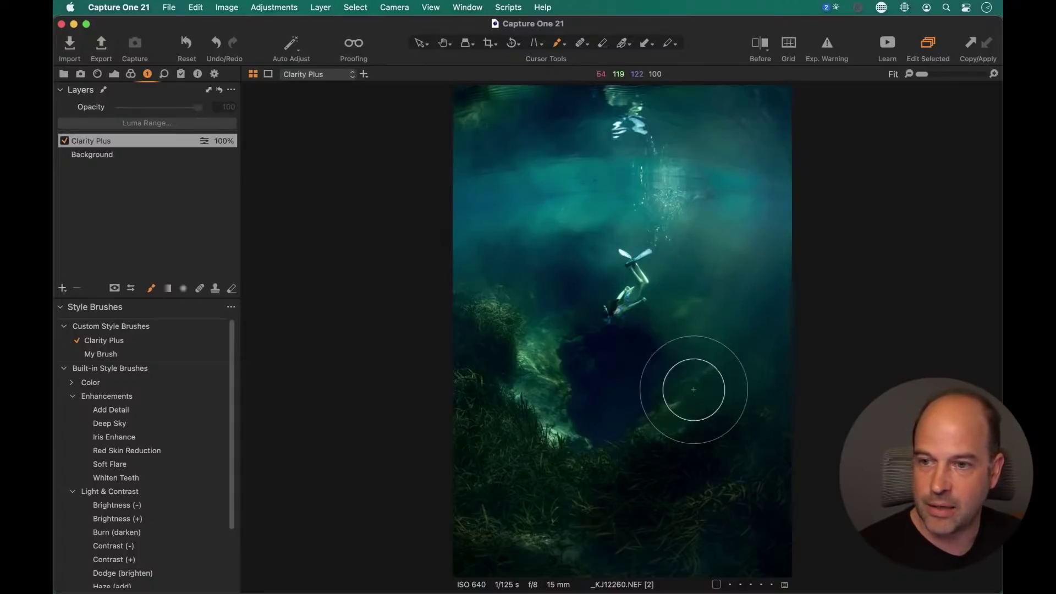
pyautogui.rightClick(753, 255)
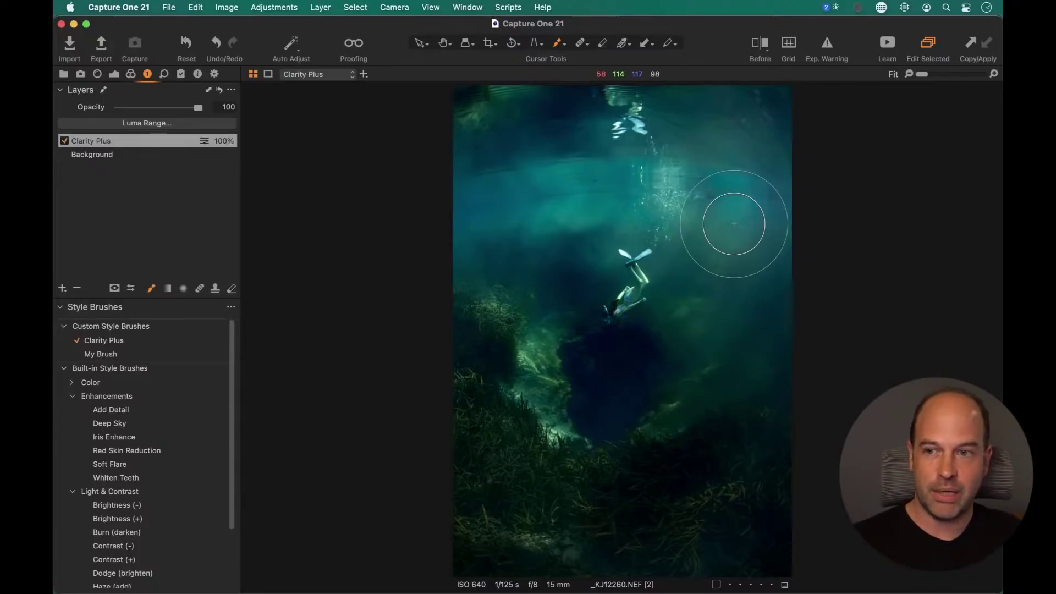
pyautogui.moveTo(708, 307)
pyautogui.mouseDown()
pyautogui.moveTo(658, 354)
pyautogui.moveTo(700, 341)
pyautogui.moveTo(738, 358)
pyautogui.moveTo(728, 199)
pyautogui.moveTo(715, 187)
pyautogui.moveTo(612, 182)
pyautogui.moveTo(684, 213)
pyautogui.moveTo(608, 161)
pyautogui.moveTo(503, 195)
pyautogui.moveTo(787, 173)
pyautogui.moveTo(502, 215)
pyautogui.moveTo(515, 261)
pyautogui.moveTo(493, 269)
pyautogui.moveTo(491, 336)
pyautogui.mouseUp()
# Compare the photo with the Clarity Plus layer off and on, leaving the layer enabled
pyautogui.click(65, 142)
pyautogui.click(65, 142)
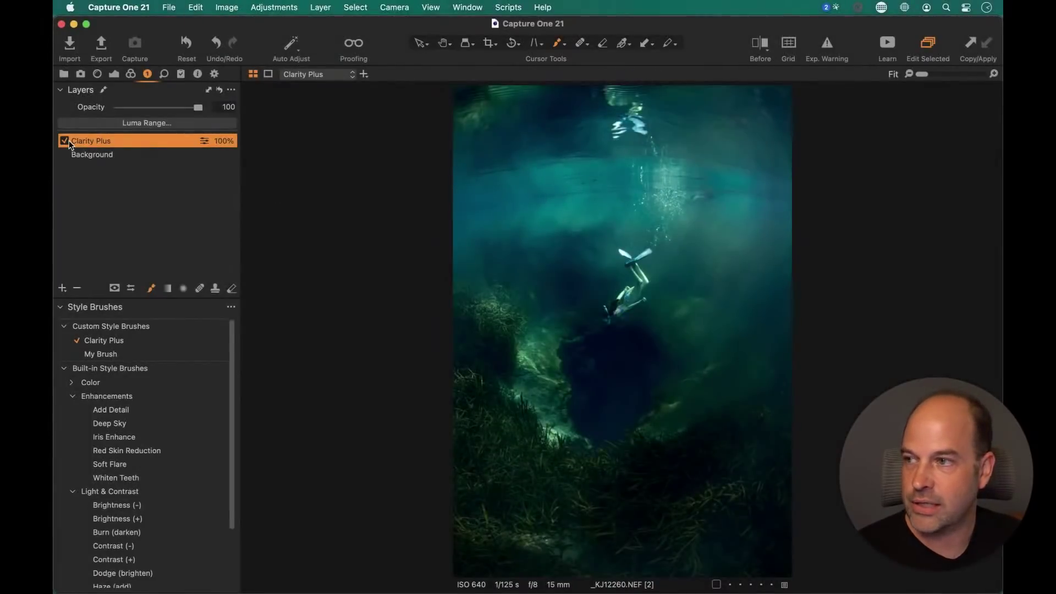
pyautogui.click(64, 142)
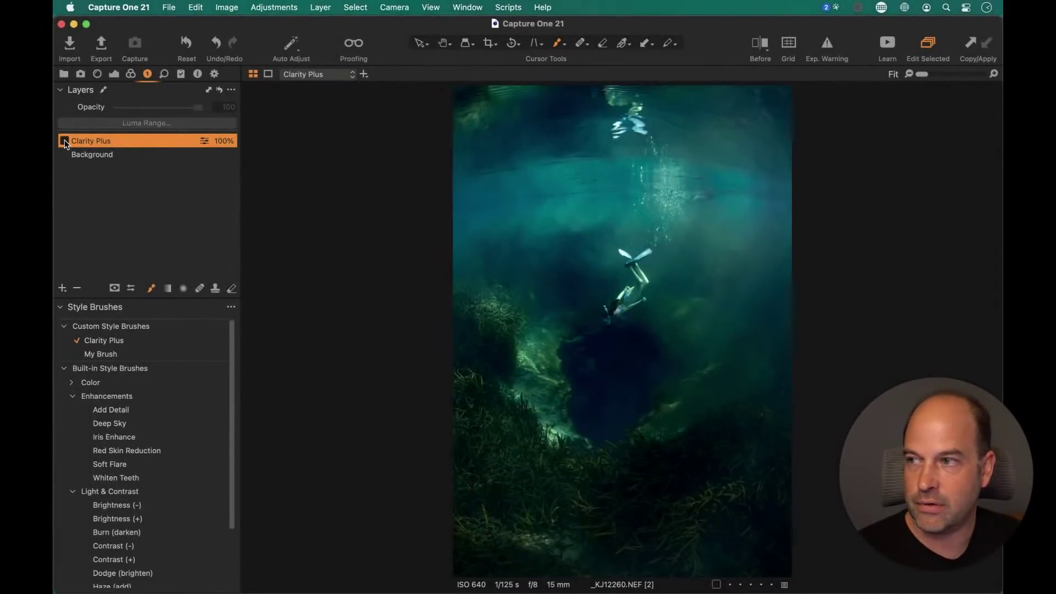
pyautogui.click(65, 142)
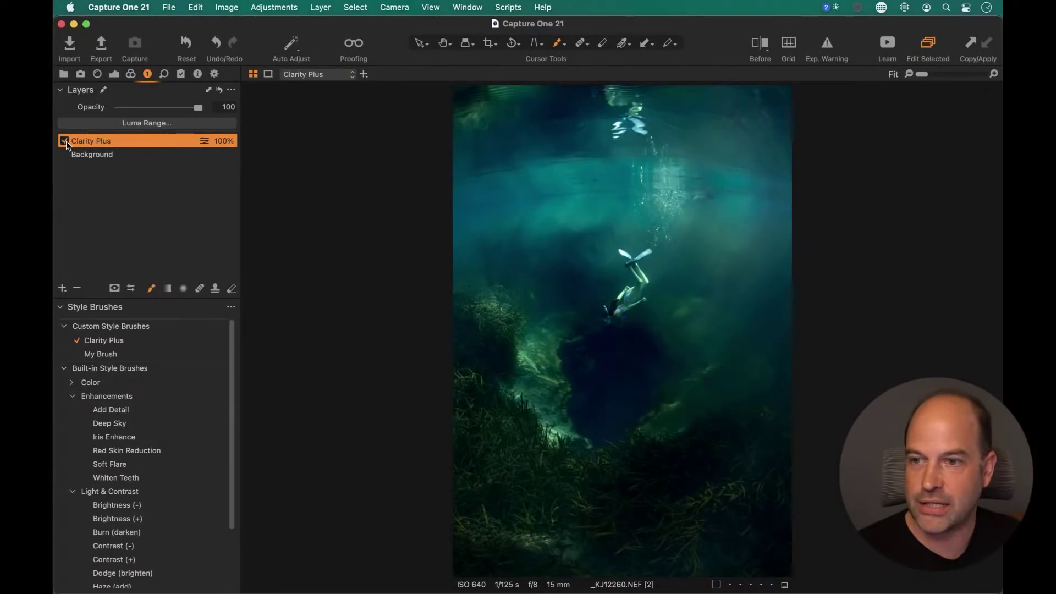
# Paint the Clarity Plus style brush over the seagrass and surrounding water, checking the effect by switching the layer off and on
pyautogui.moveTo(720, 502)
pyautogui.mouseDown()
pyautogui.moveTo(690, 528)
pyautogui.moveTo(727, 505)
pyautogui.moveTo(688, 524)
pyautogui.moveTo(577, 511)
pyautogui.moveTo(496, 433)
pyautogui.moveTo(530, 461)
pyautogui.moveTo(495, 438)
pyautogui.moveTo(498, 504)
pyautogui.moveTo(473, 535)
pyautogui.moveTo(512, 547)
pyautogui.moveTo(494, 475)
pyautogui.moveTo(493, 312)
pyautogui.moveTo(503, 400)
pyautogui.moveTo(649, 479)
pyautogui.moveTo(691, 527)
pyautogui.moveTo(671, 550)
pyautogui.moveTo(521, 533)
pyautogui.moveTo(471, 420)
pyautogui.mouseUp()
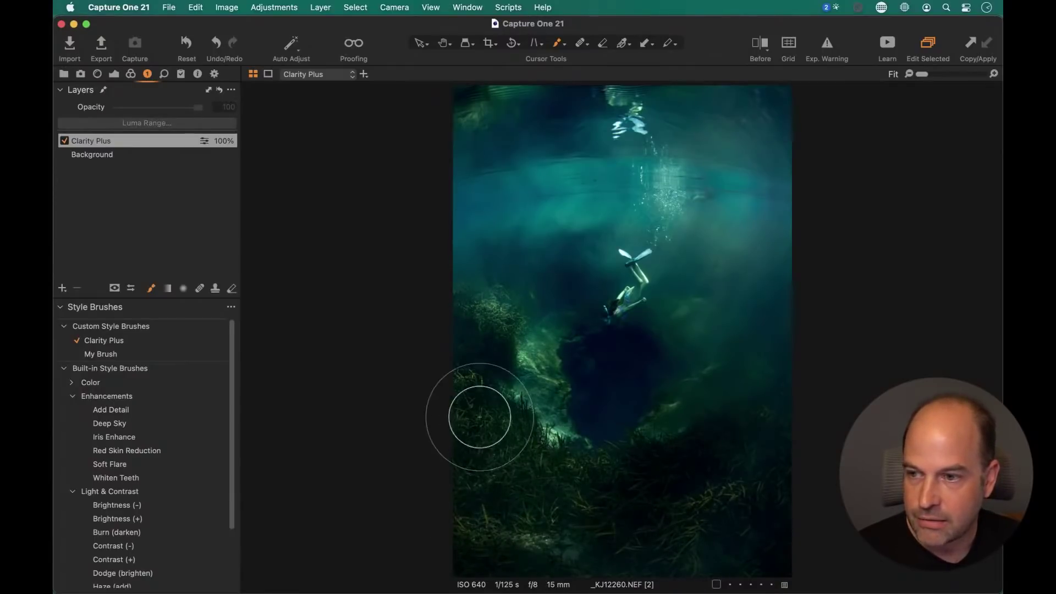
pyautogui.click(63, 141)
pyautogui.click(60, 141)
pyautogui.moveTo(577, 452)
pyautogui.mouseDown()
pyautogui.moveTo(524, 463)
pyautogui.moveTo(470, 413)
pyautogui.moveTo(519, 458)
pyautogui.moveTo(522, 476)
pyautogui.moveTo(472, 496)
pyautogui.moveTo(513, 438)
pyautogui.moveTo(579, 478)
pyautogui.moveTo(493, 484)
pyautogui.moveTo(480, 497)
pyautogui.moveTo(487, 531)
pyautogui.moveTo(448, 248)
pyautogui.mouseUp()
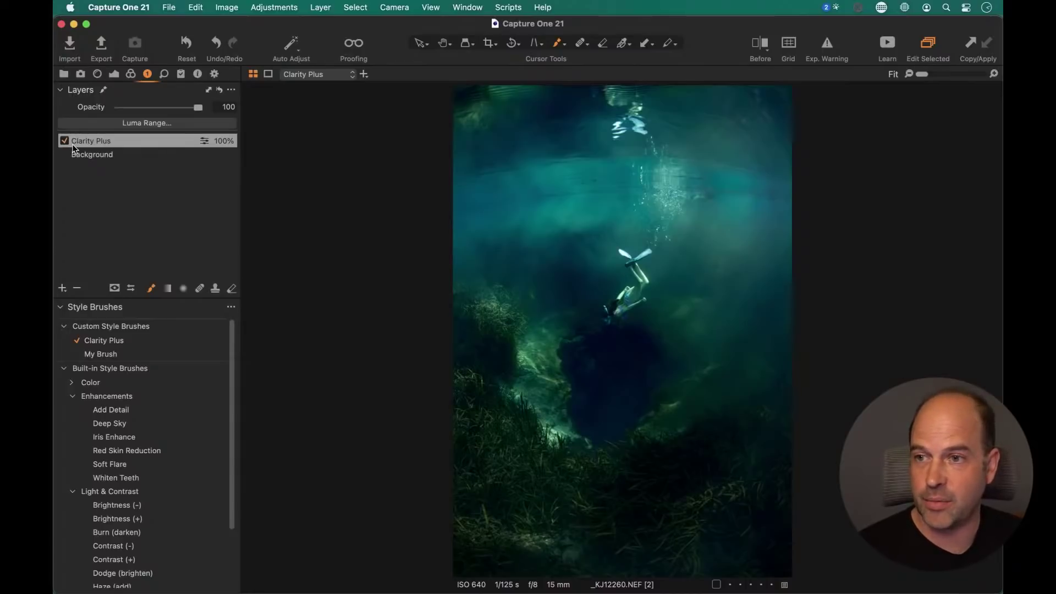
# Open _KJ15763.NEF and paint the Clarity Plus style brush over the seagrass and rocky slope beside the dark hole
pyautogui.press('super+alt+n')
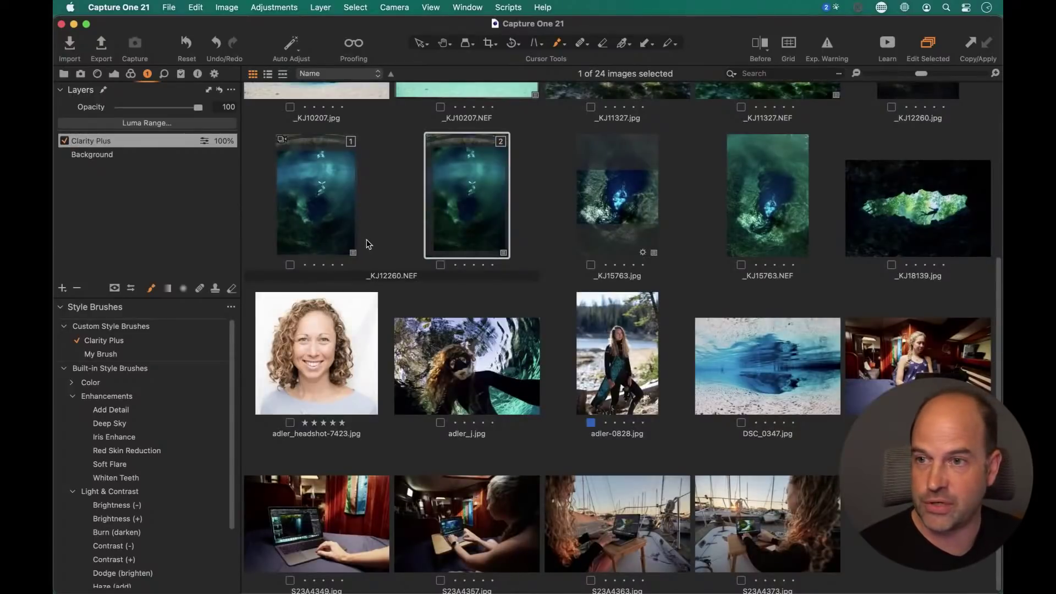
pyautogui.doubleClick(782, 227)
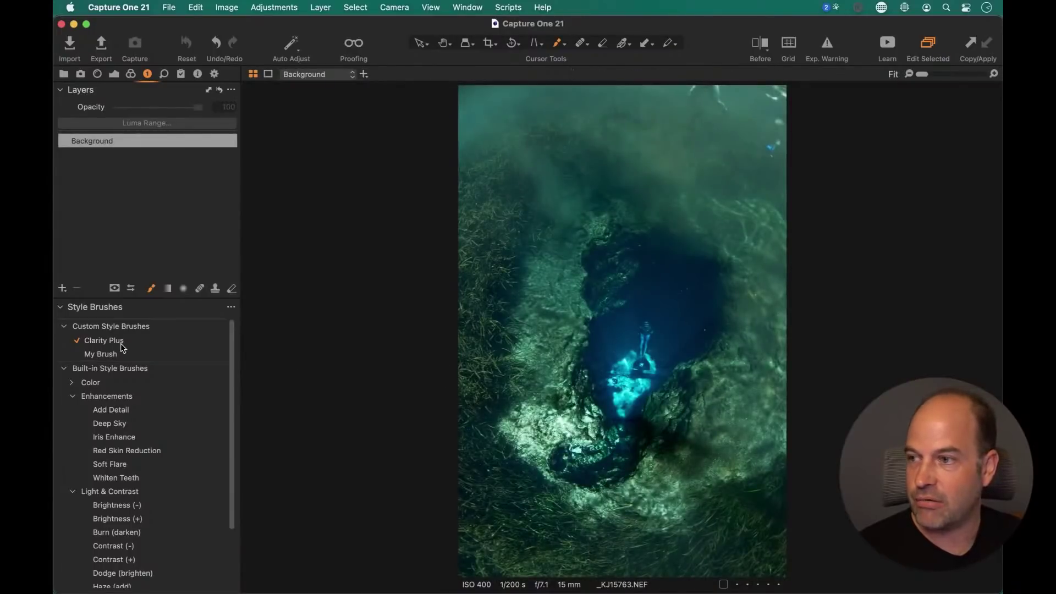
pyautogui.moveTo(558, 270)
pyautogui.mouseDown()
pyautogui.moveTo(553, 380)
pyautogui.moveTo(575, 443)
pyautogui.moveTo(467, 295)
pyautogui.moveTo(461, 193)
pyautogui.moveTo(523, 349)
pyautogui.moveTo(522, 396)
pyautogui.mouseUp()
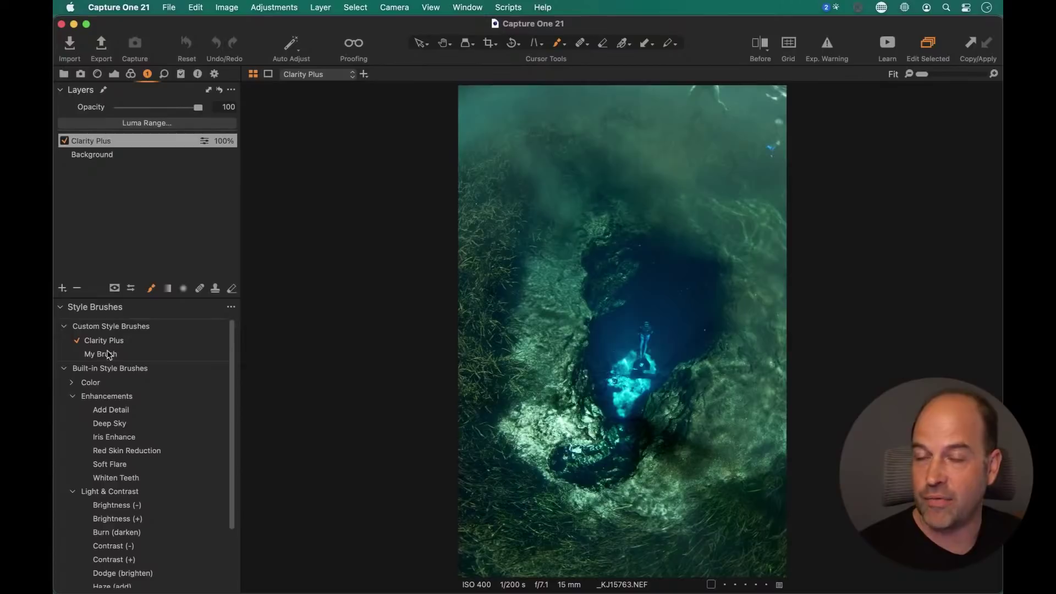
# Reopen the second variant of _KJ12260.NEF
pyautogui.press('alt+super+v')
pyautogui.click(461, 215)
pyautogui.press('alt+super+v')
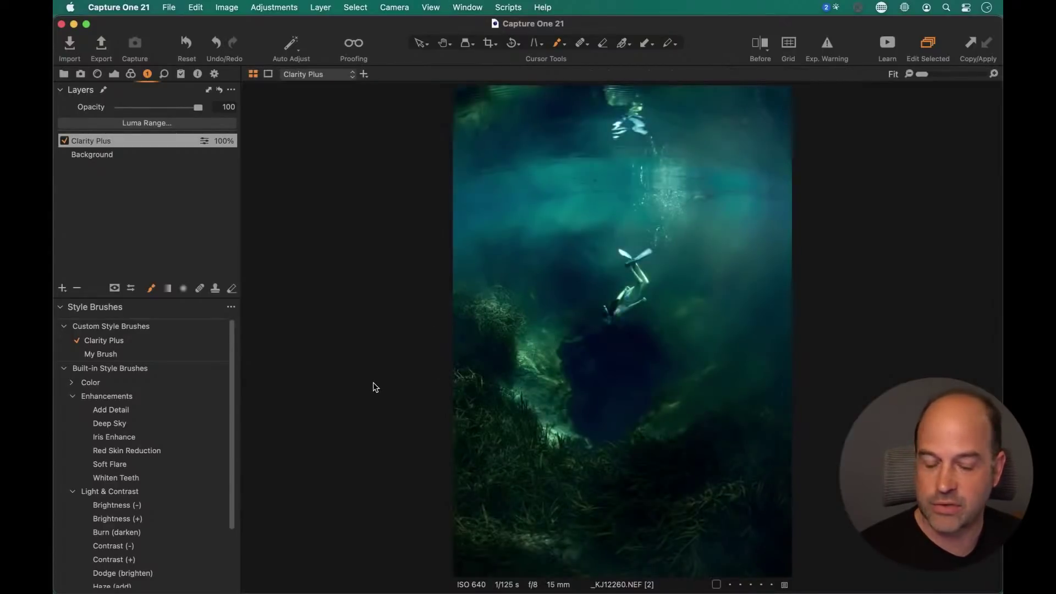
# Heal the bright specks across the upper middle and along the left side of the dark hole at 100% zoom
pyautogui.click(607, 390)
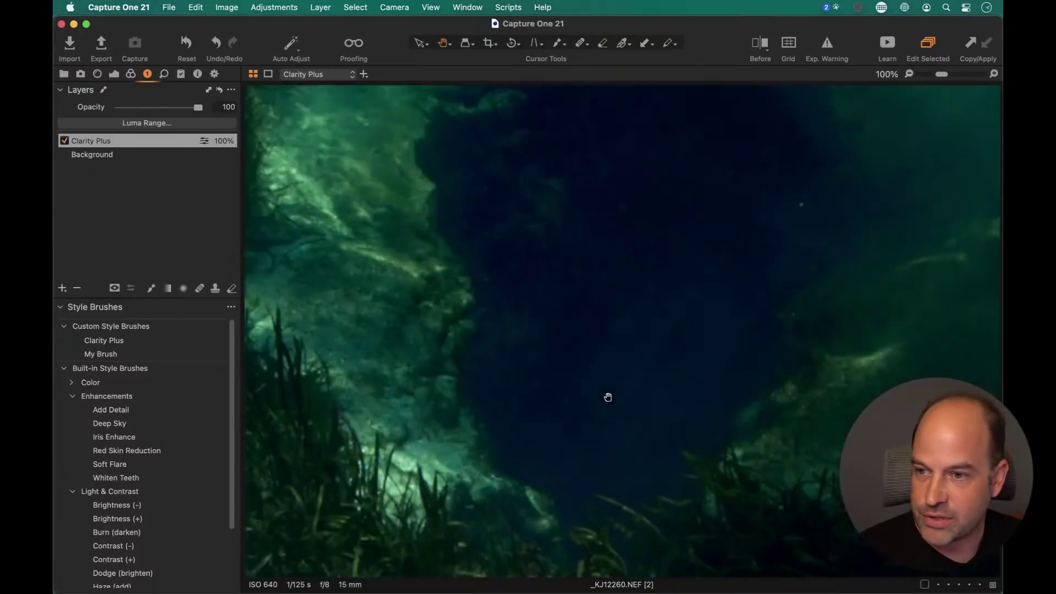
pyautogui.moveTo(682, 328); pyautogui.dragTo(580, 373)
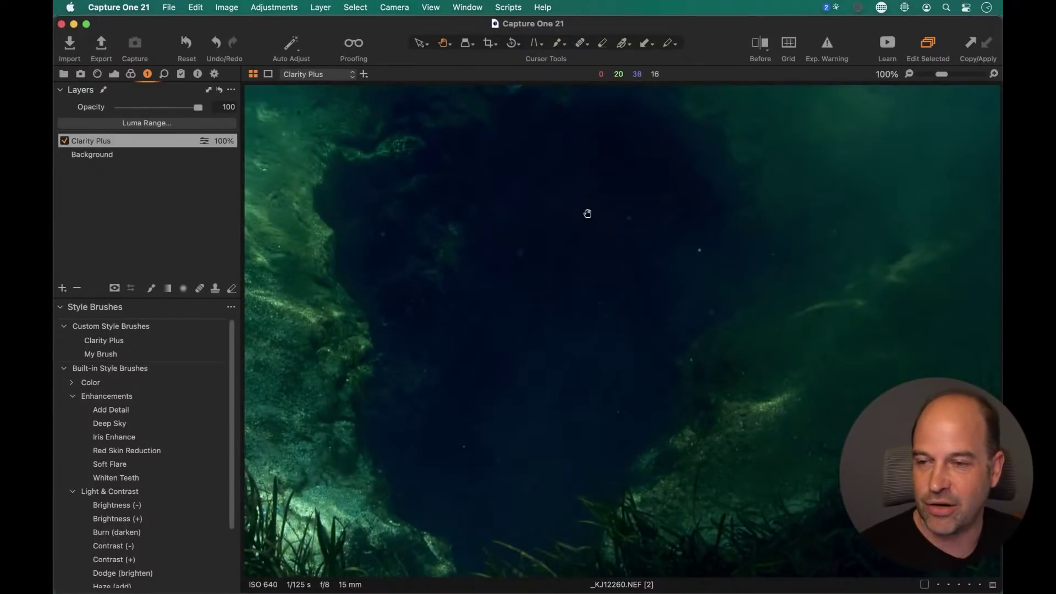
pyautogui.moveTo(586, 210); pyautogui.dragTo(603, 236)
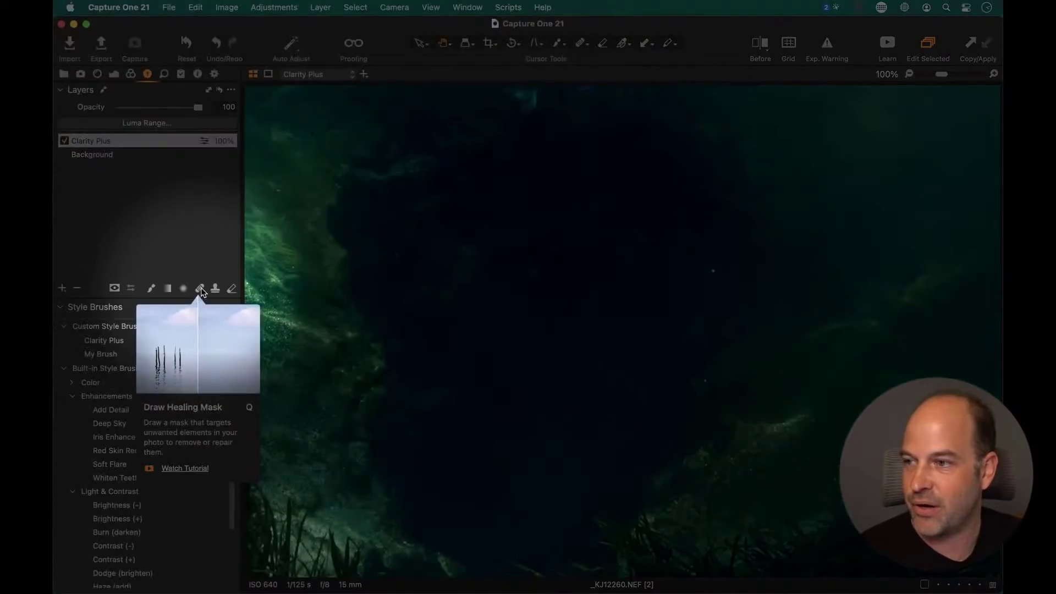
pyautogui.click(200, 288)
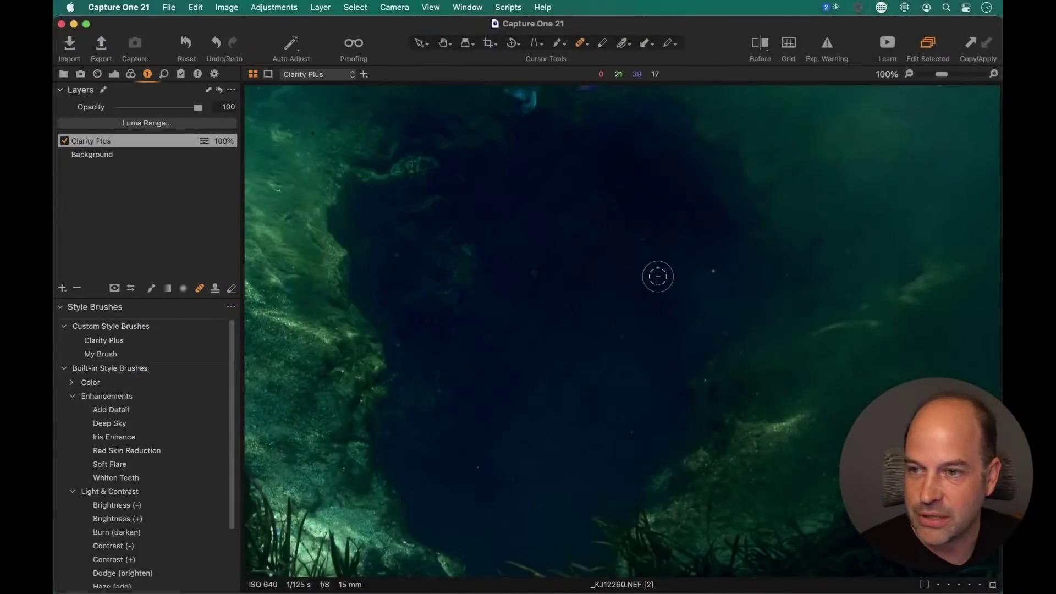
pyautogui.click(717, 271)
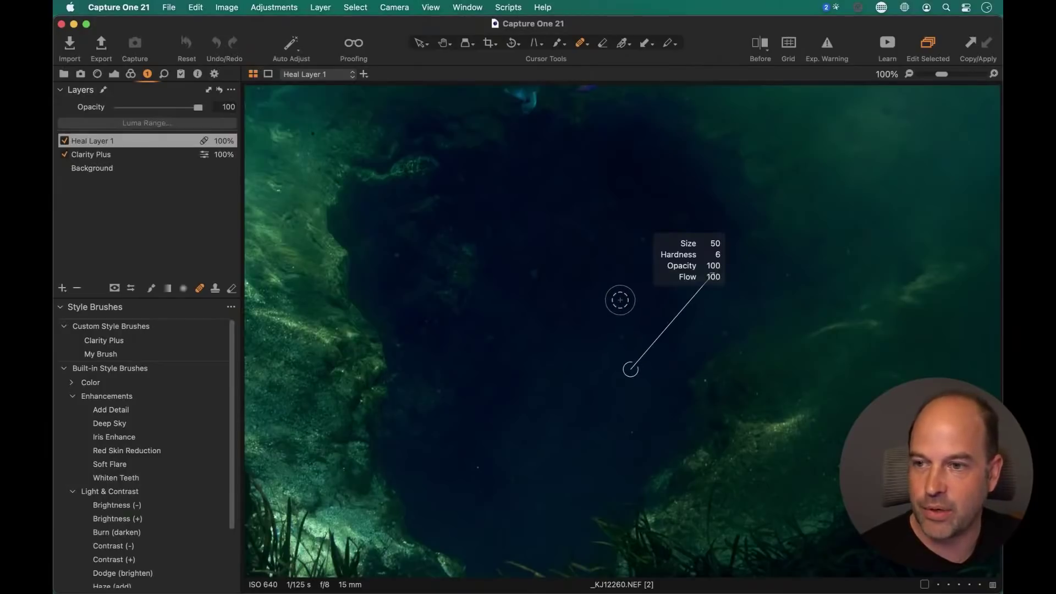
pyautogui.click(640, 240)
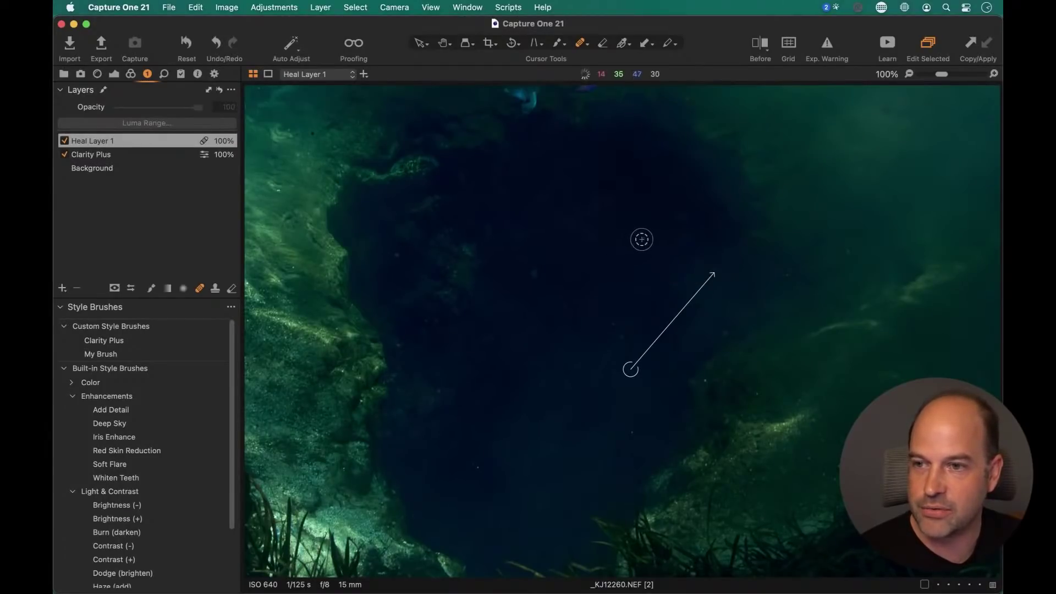
pyautogui.click(537, 270)
pyautogui.click(488, 343)
pyautogui.click(397, 255)
pyautogui.click(400, 345)
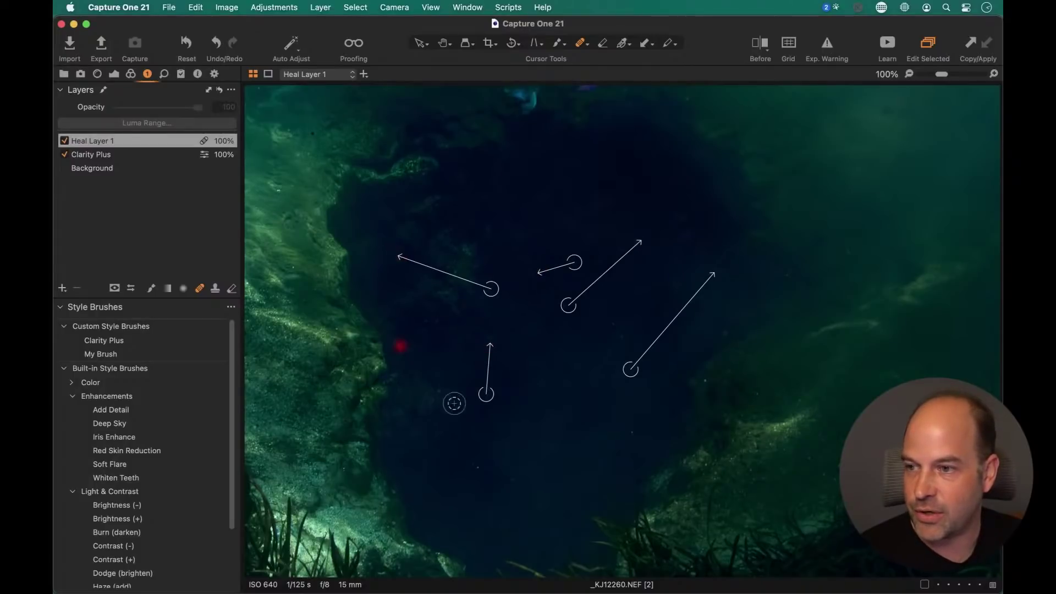
# Heal the specks in the lower part of the dark hole and along its right and upper-right edges
pyautogui.click(480, 469)
pyautogui.click(514, 483)
pyautogui.click(635, 434)
pyautogui.click(615, 321)
pyautogui.click(624, 340)
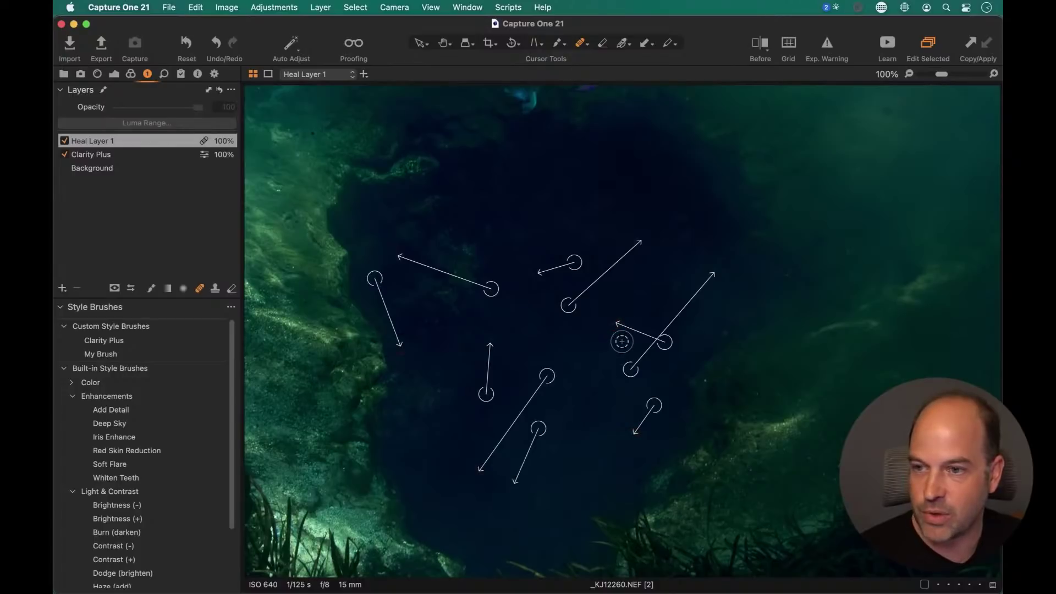
pyautogui.click(709, 382)
pyautogui.click(728, 335)
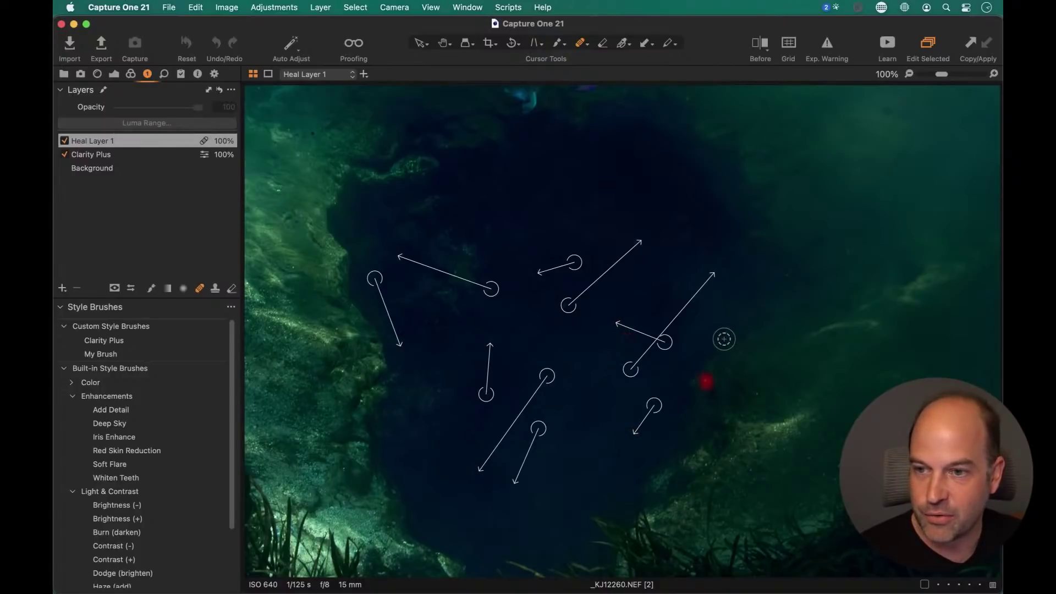
pyautogui.click(786, 276)
pyautogui.click(685, 214)
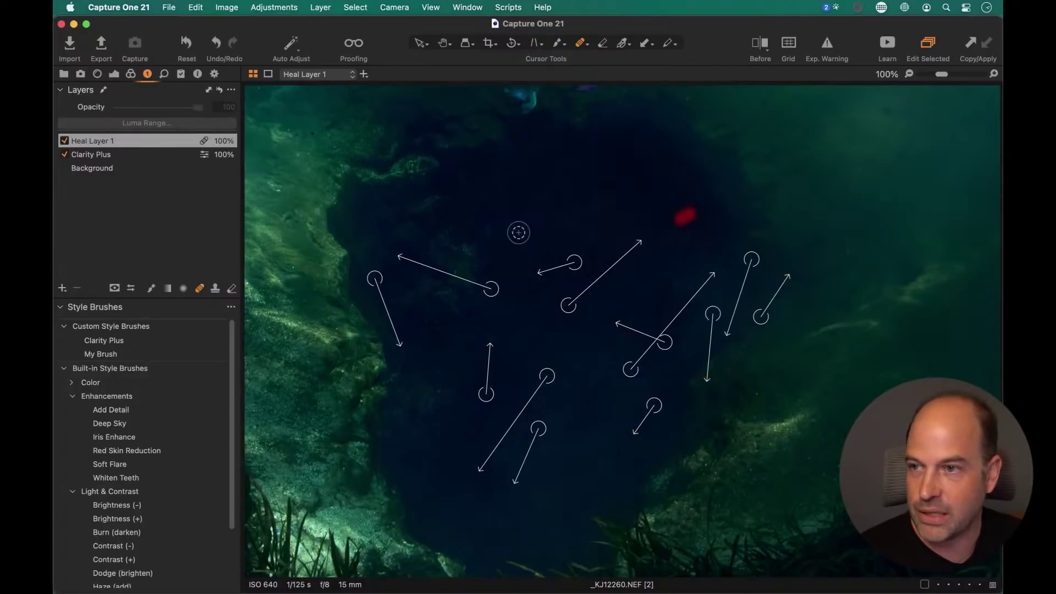
pyautogui.click(482, 539)
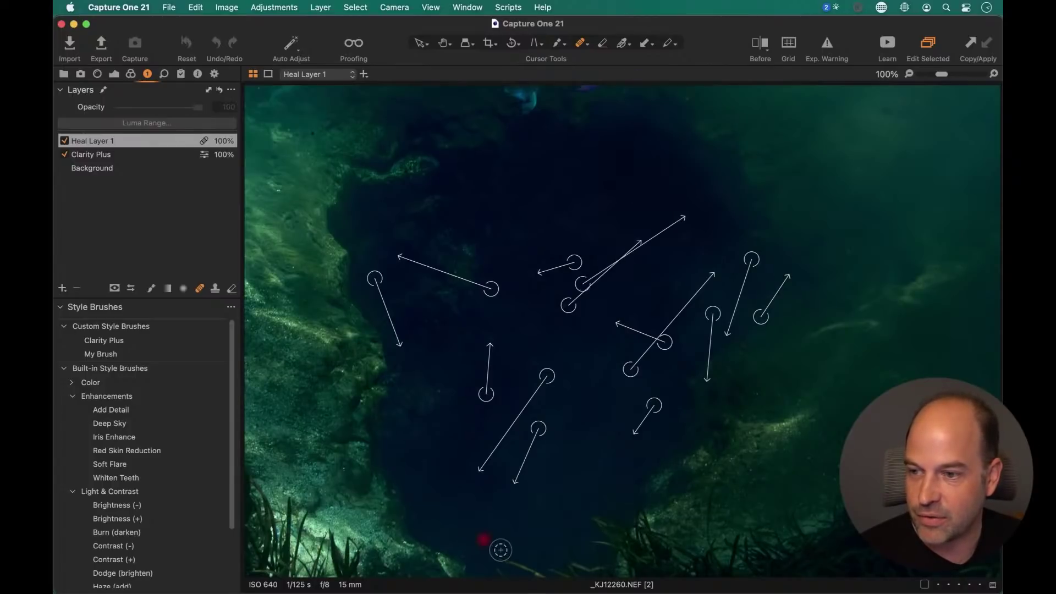
# Heal the remaining specks in the centre and lower part of the dark hole and near its rim below the diver
pyautogui.scroll(-3, 615, 459)
pyautogui.click(553, 418)
pyautogui.click(563, 338)
pyautogui.click(437, 314)
pyautogui.click(585, 285)
pyautogui.scroll(4, 577, 275)
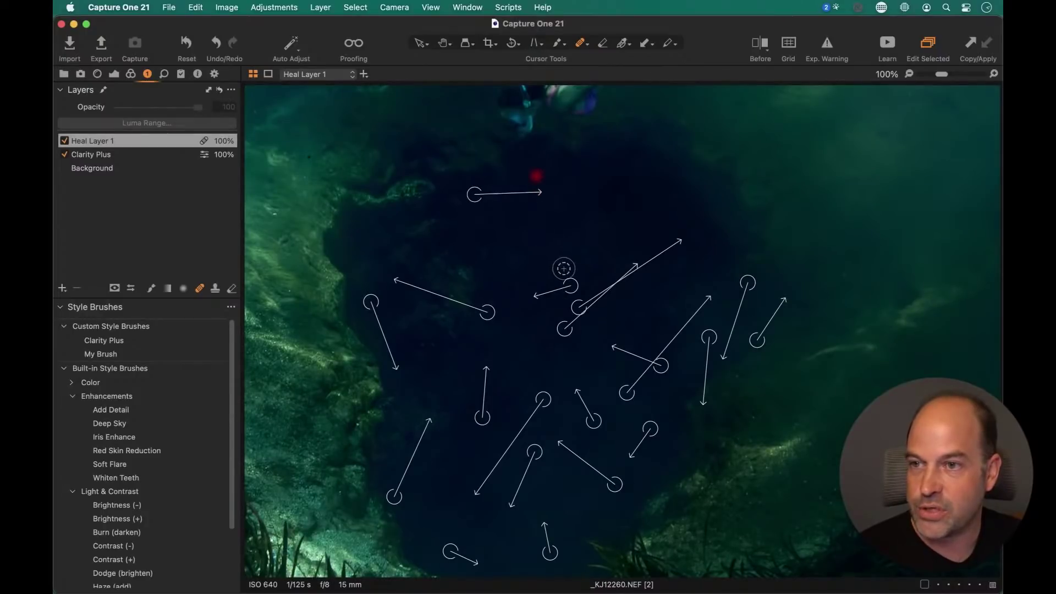
pyautogui.click(682, 124)
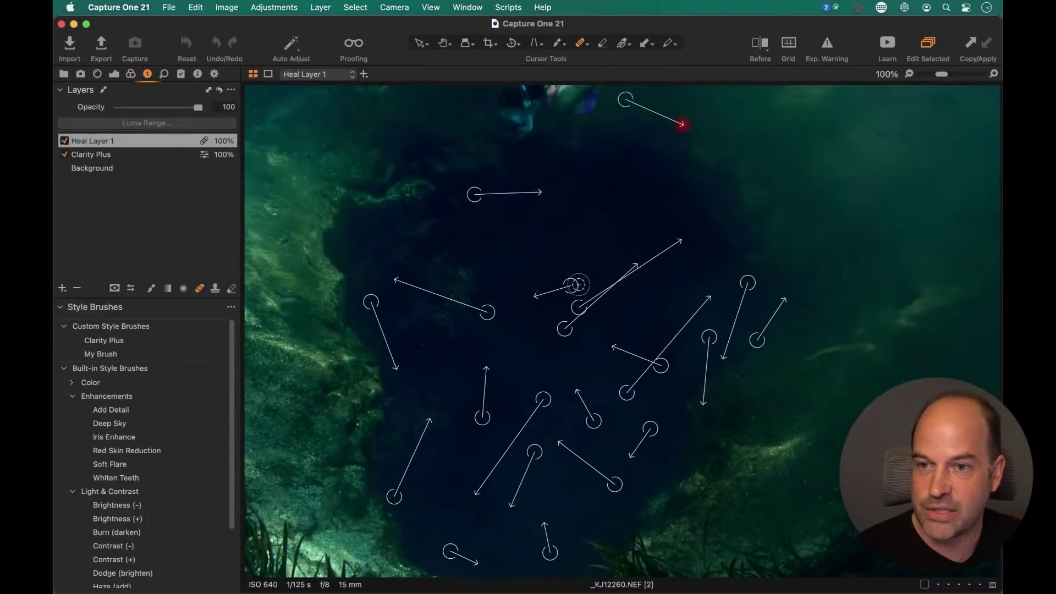
pyautogui.press('h')
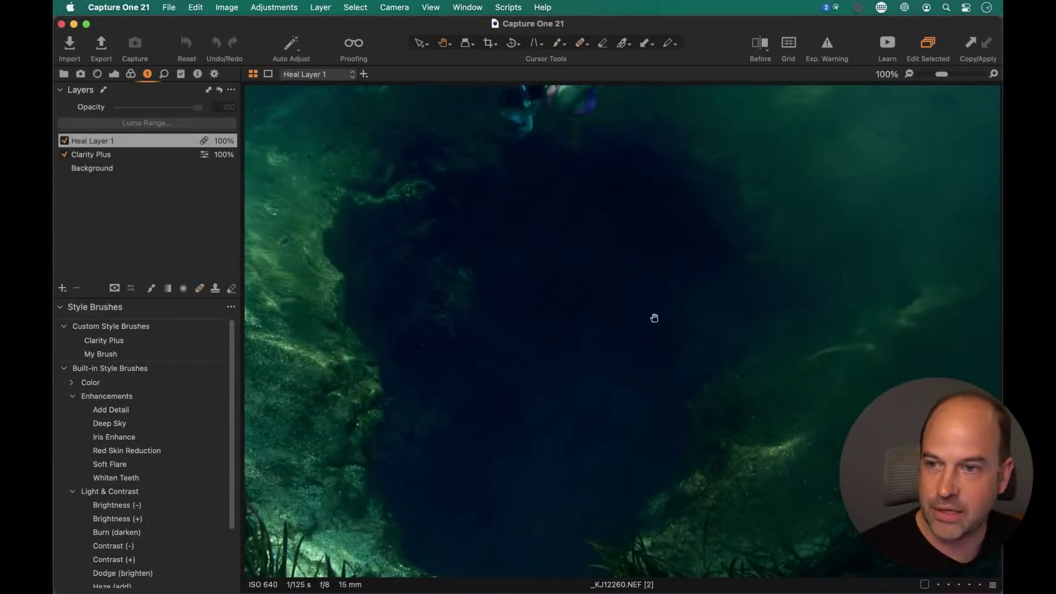
# Tighten the crop from its upper edge to a frame of 1000 × 1379 px, closer to the surface reflection
pyautogui.press('super+0')
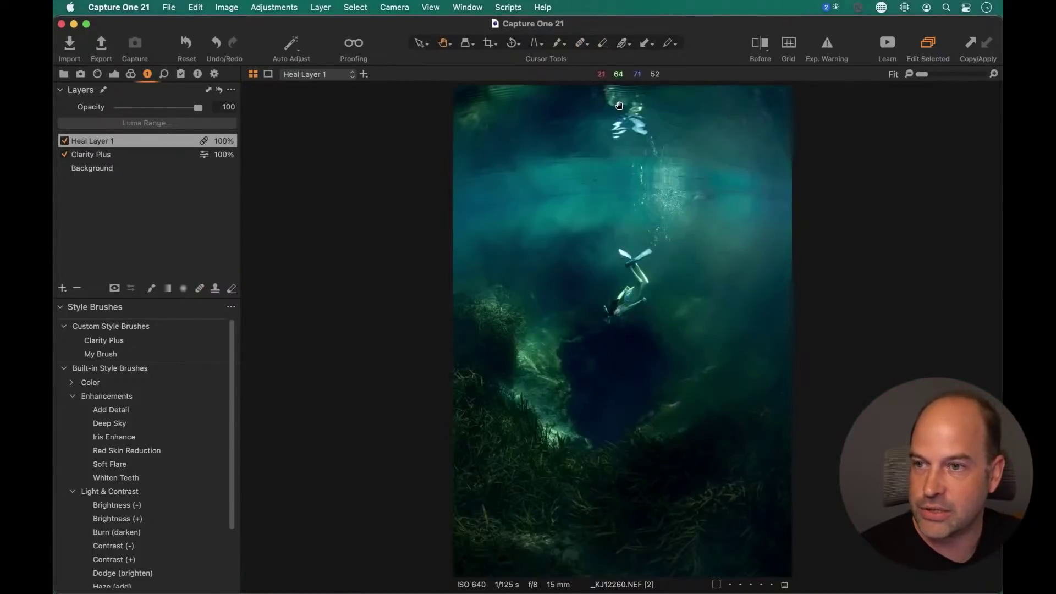
pyautogui.press('c')
pyautogui.moveTo(632, 137); pyautogui.dragTo(633, 158)
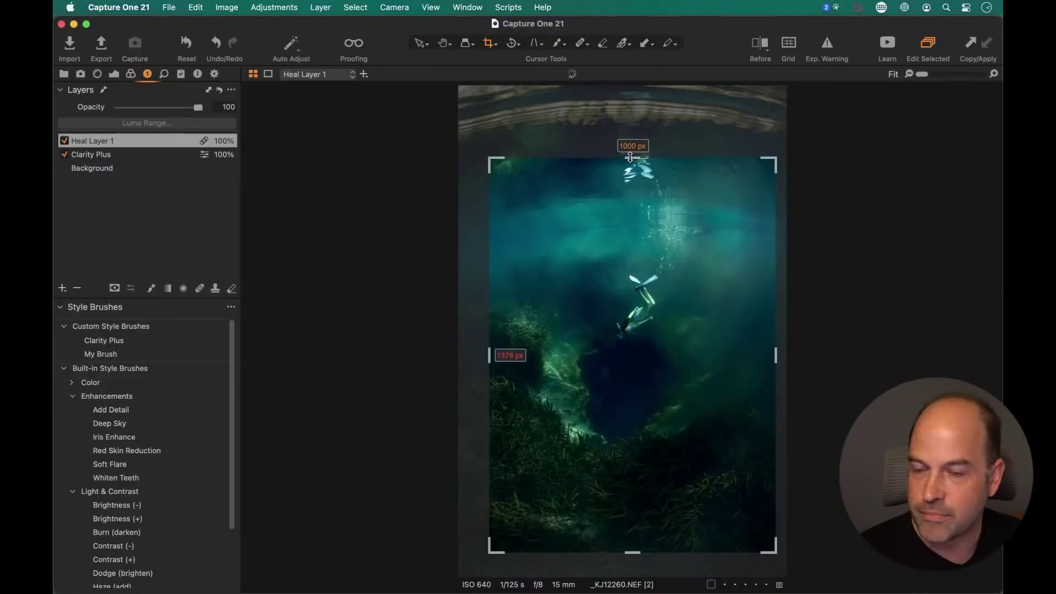
pyautogui.press('h')
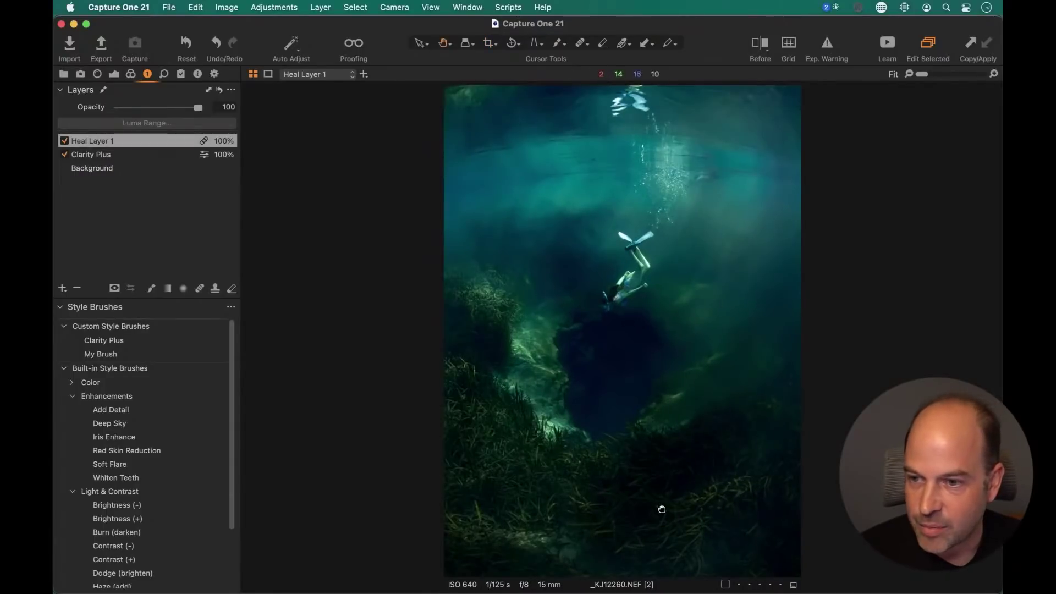
# Heal the bright speck in the dark seagrass in the lower part of the photo
pyautogui.click(662, 508)
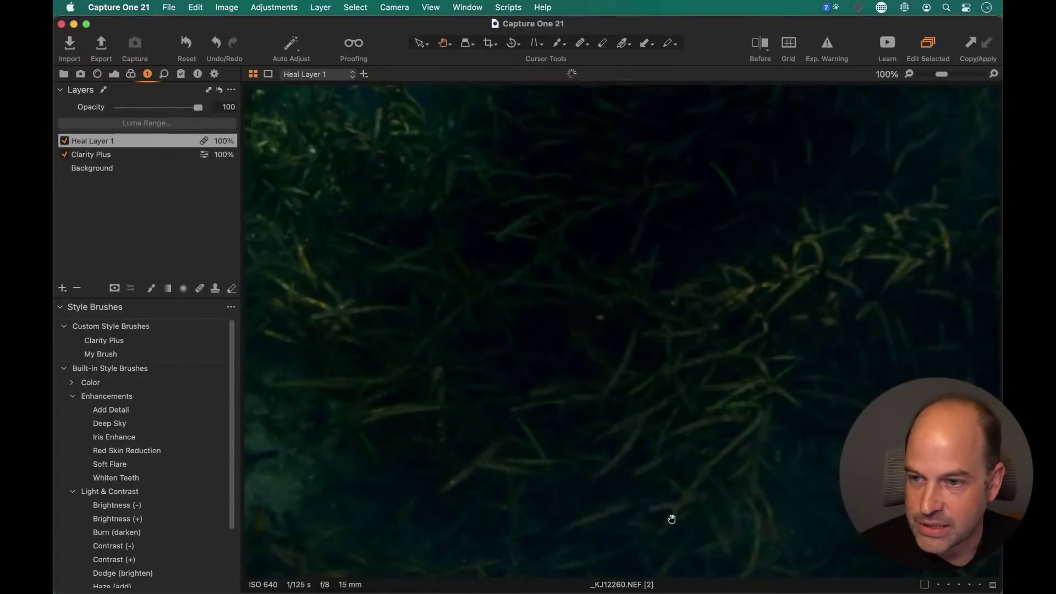
pyautogui.press('q')
pyautogui.click(600, 320)
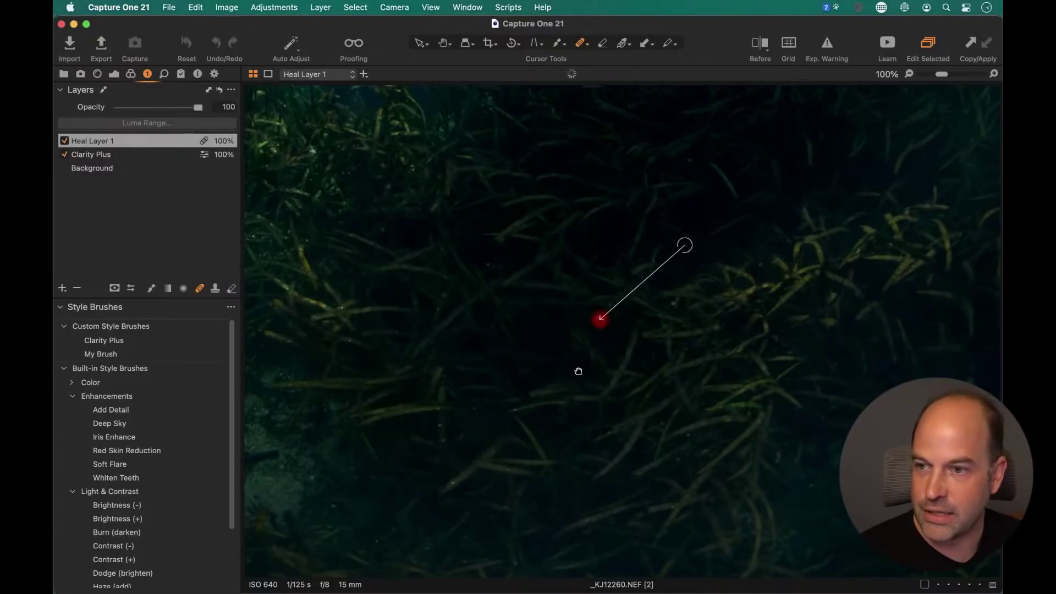
pyautogui.click(578, 373)
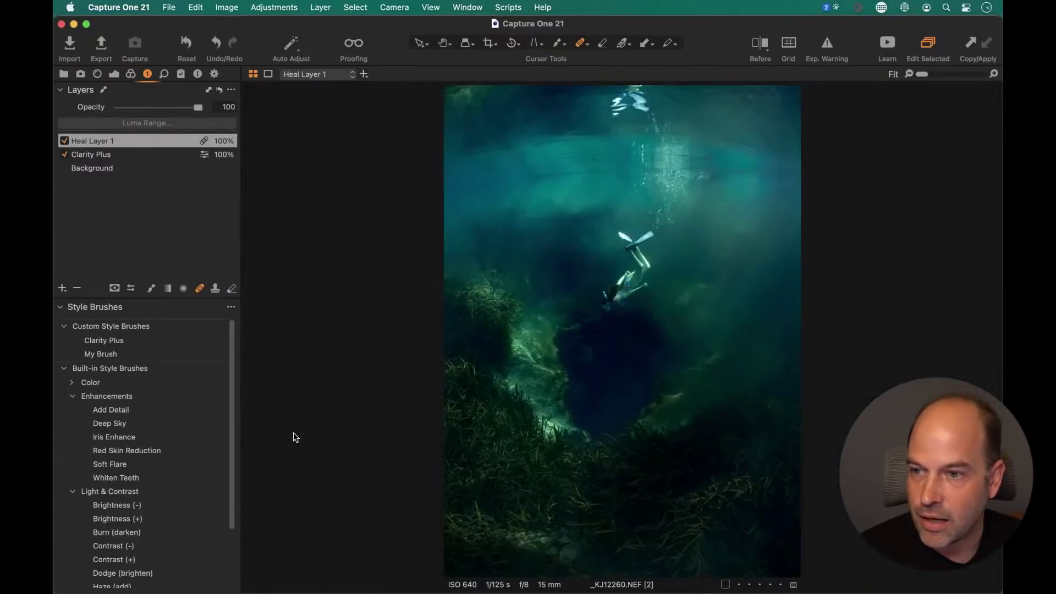
# Heal the specks in the shadowed seagrass and on the sandy slope left of the dark hole
pyautogui.click(495, 371)
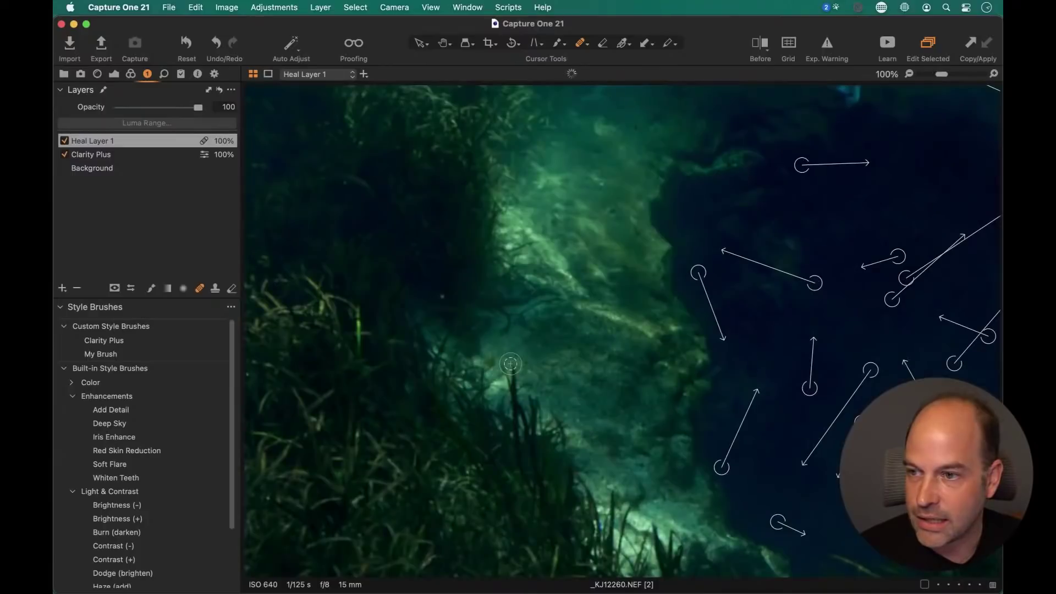
pyautogui.click(443, 297)
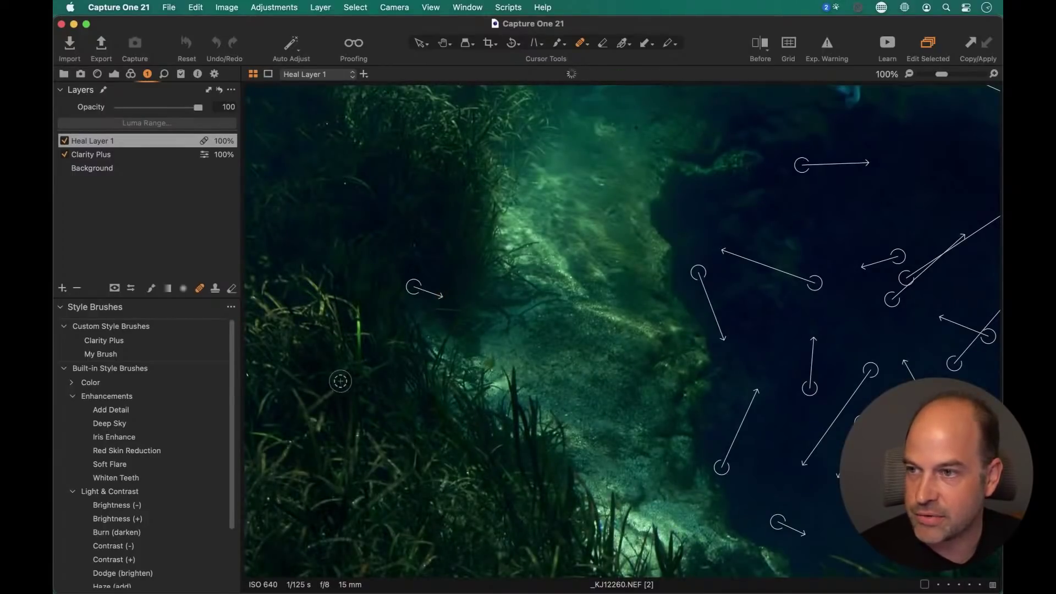
pyautogui.click(345, 180)
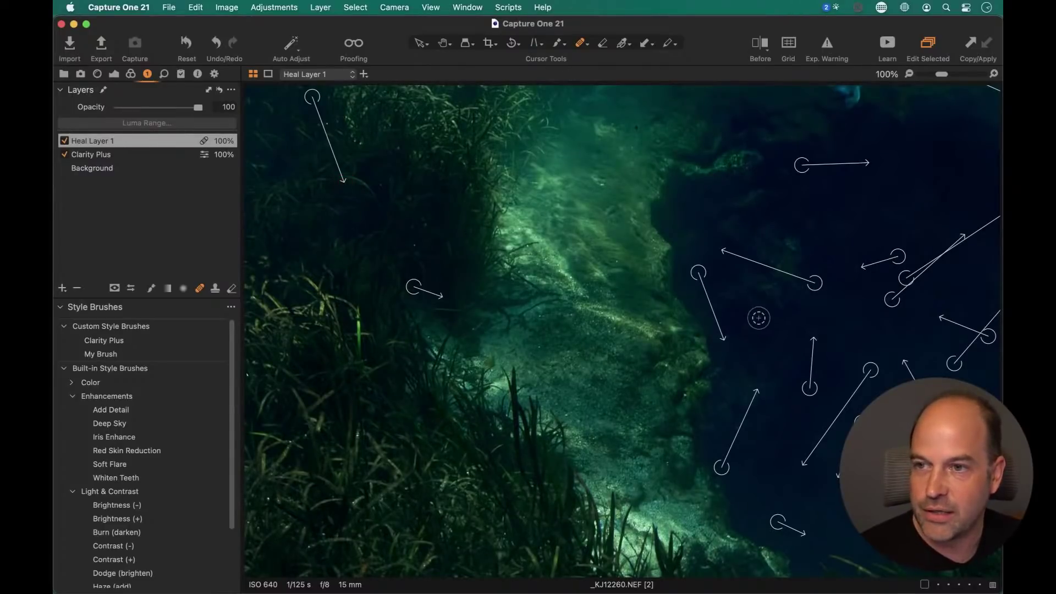
pyautogui.click(635, 127)
pyautogui.click(603, 183)
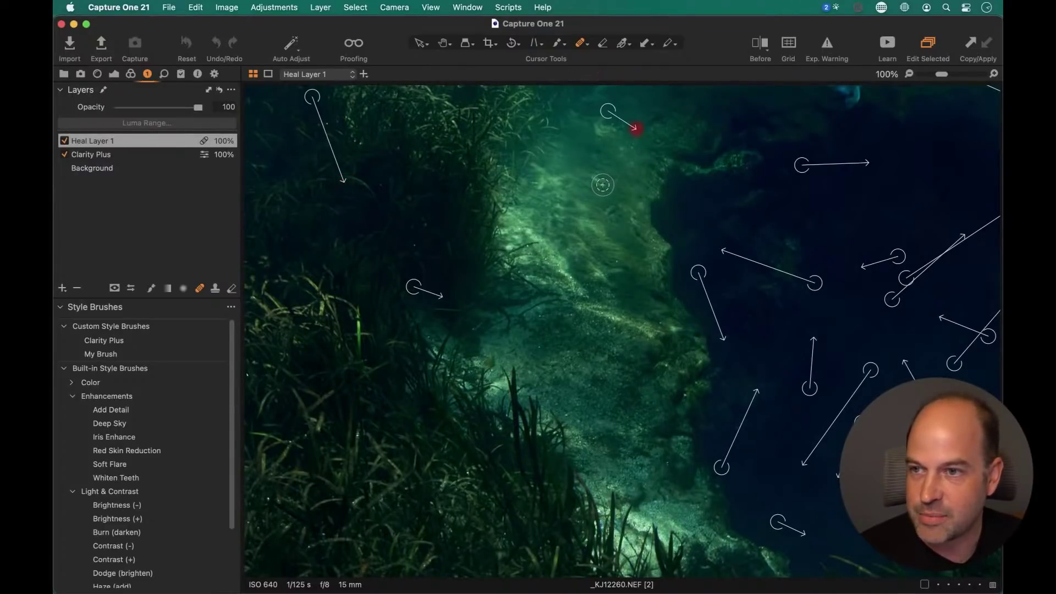
# Turn off Display Arrows for the heal brush and heal two more spots in the upper right of the dark hole
pyautogui.hscroll(10, 697, 346)
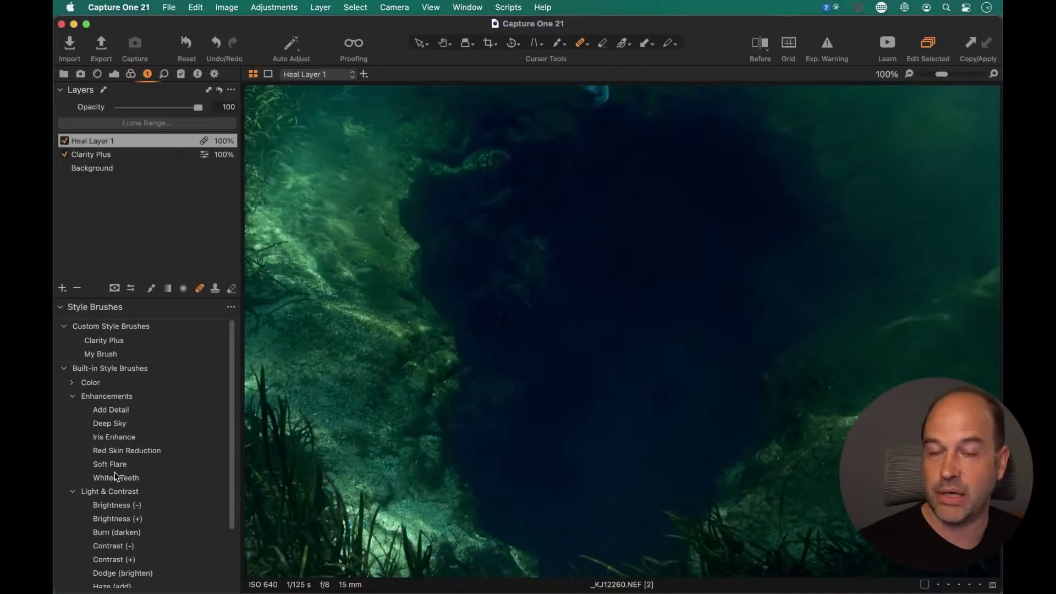
pyautogui.rightClick(598, 308)
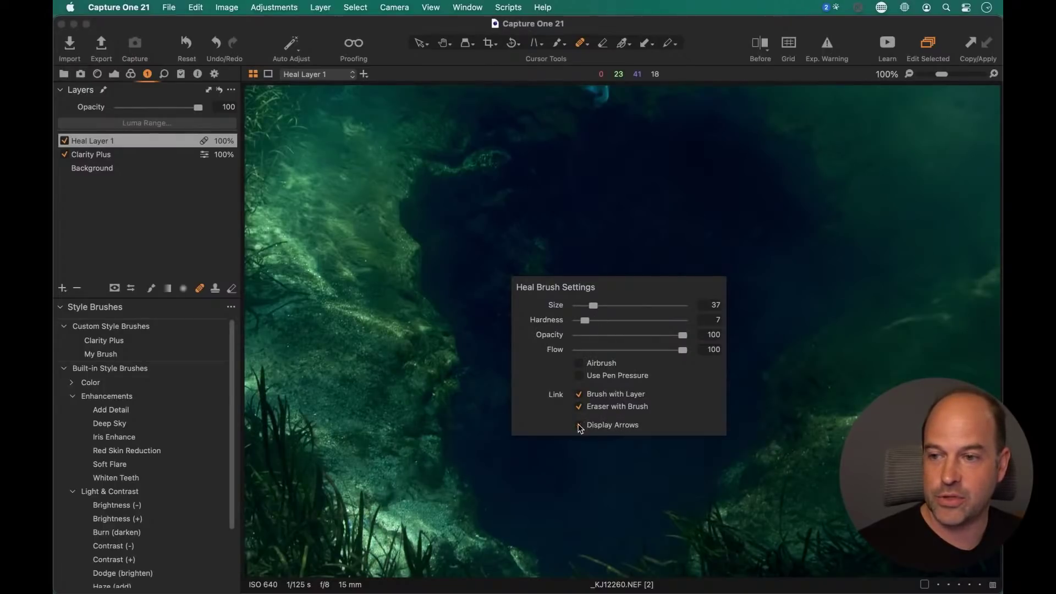
pyautogui.click(644, 299)
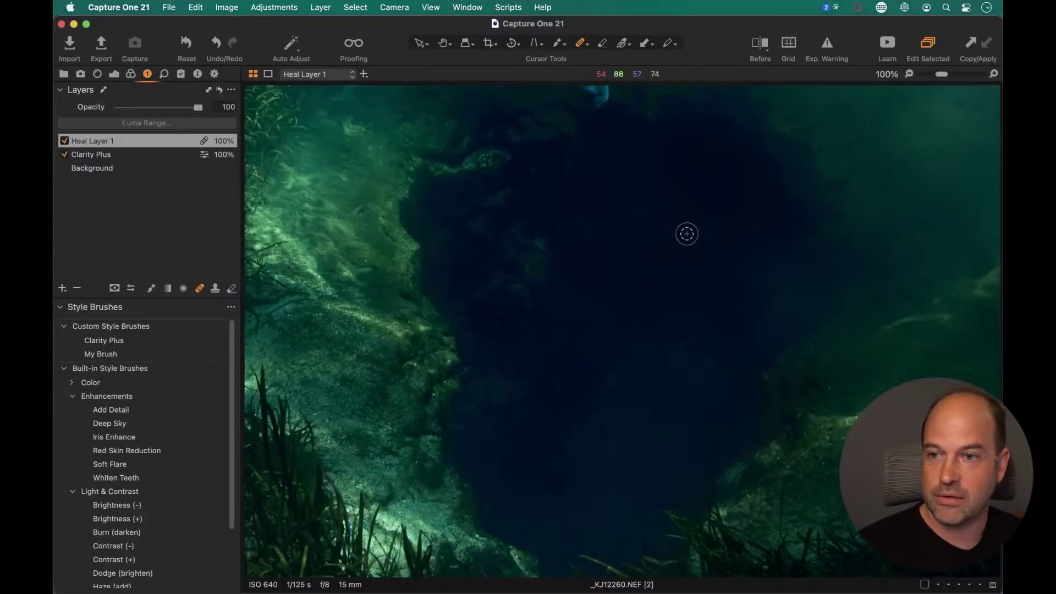
pyautogui.click(708, 233)
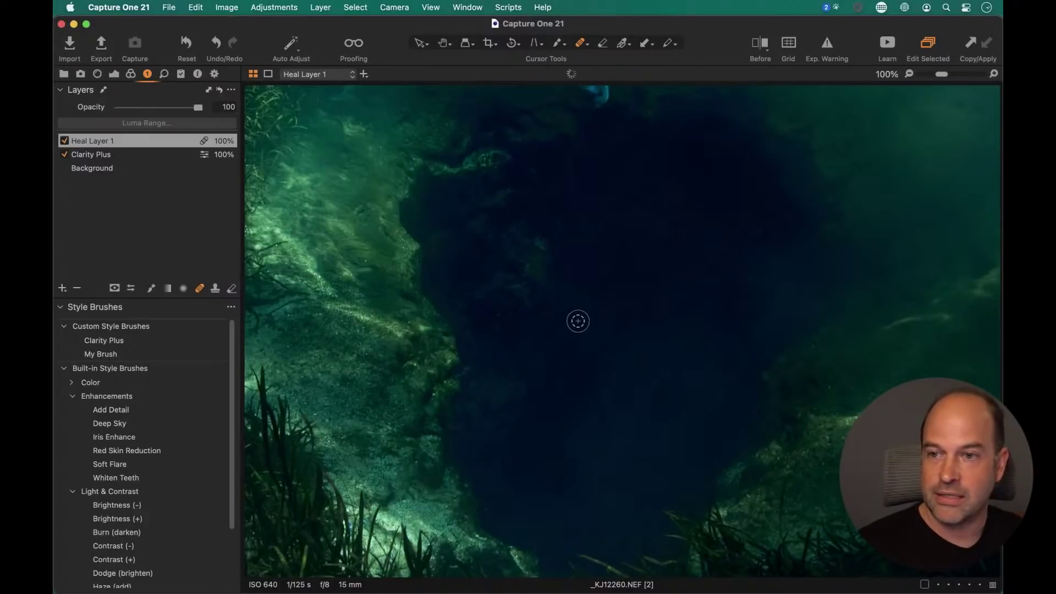
pyautogui.click(663, 232)
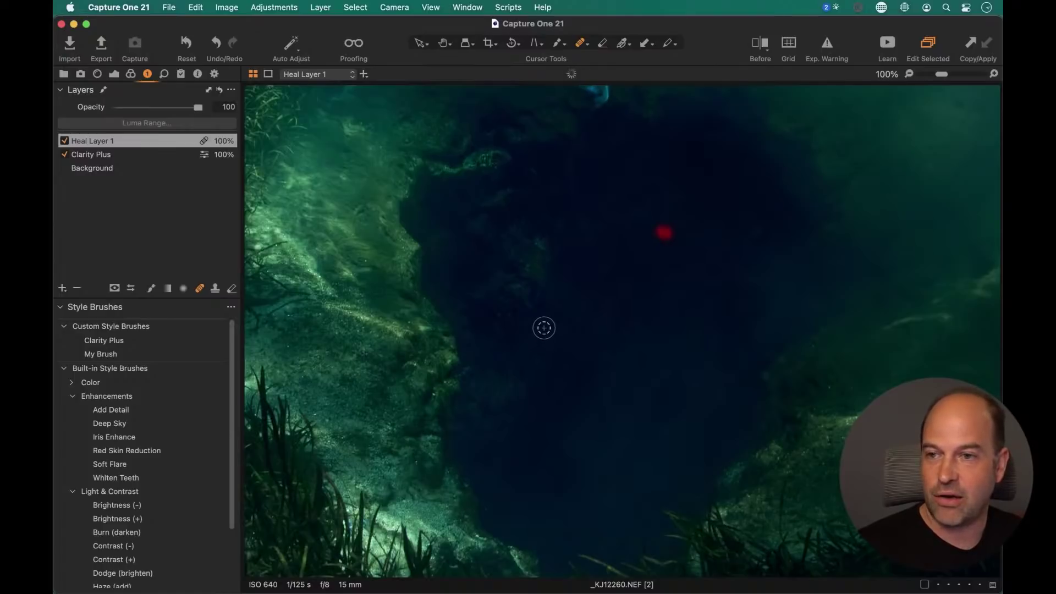
# Heal three more specks in and around the dark hole and turn Display Arrows back on for the heal brush
pyautogui.click(663, 195)
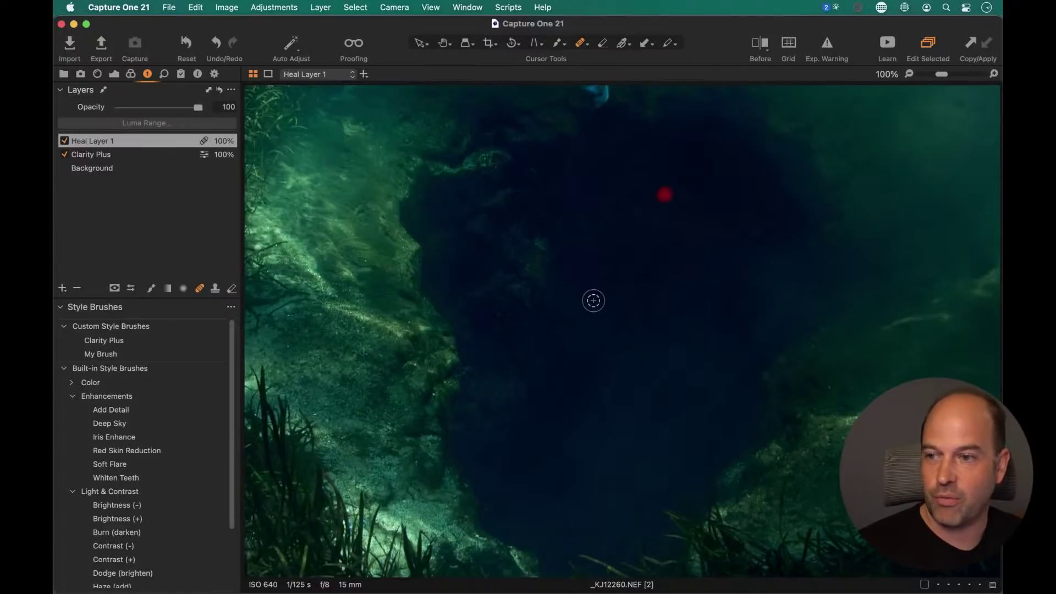
pyautogui.click(488, 511)
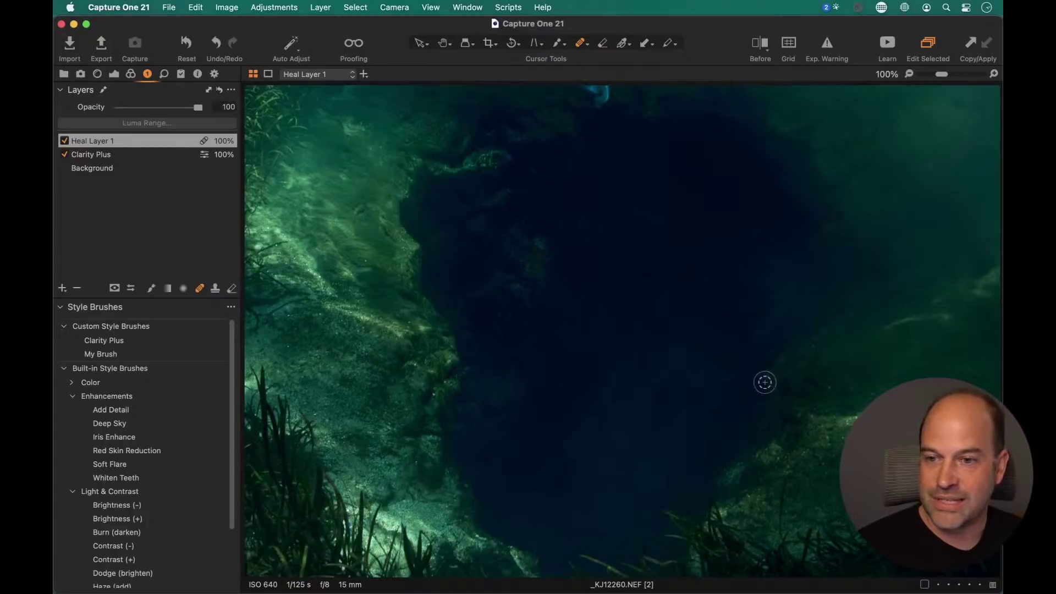
pyautogui.click(829, 388)
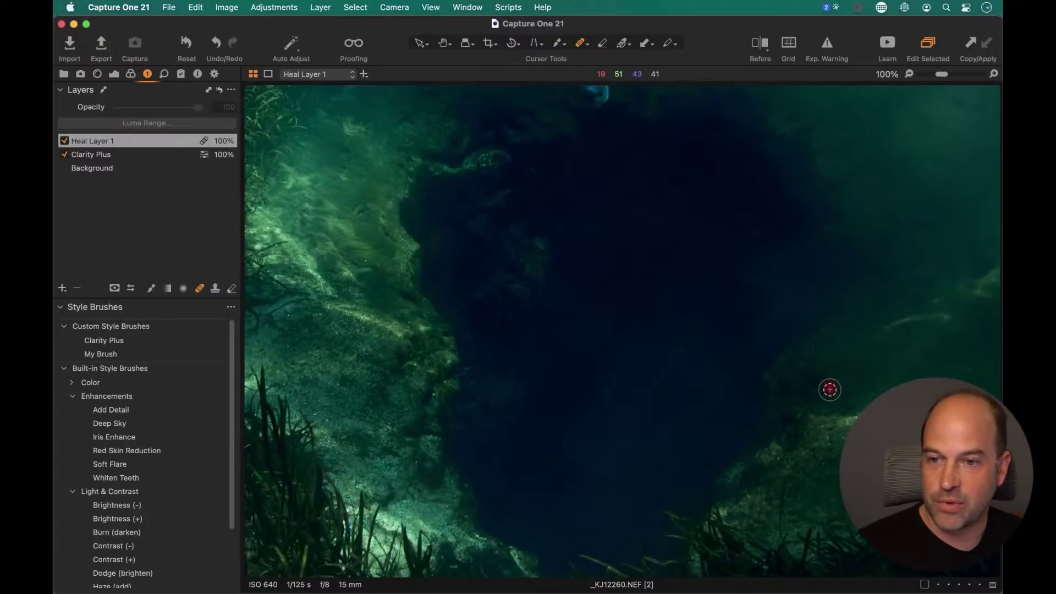
pyautogui.rightClick(636, 322)
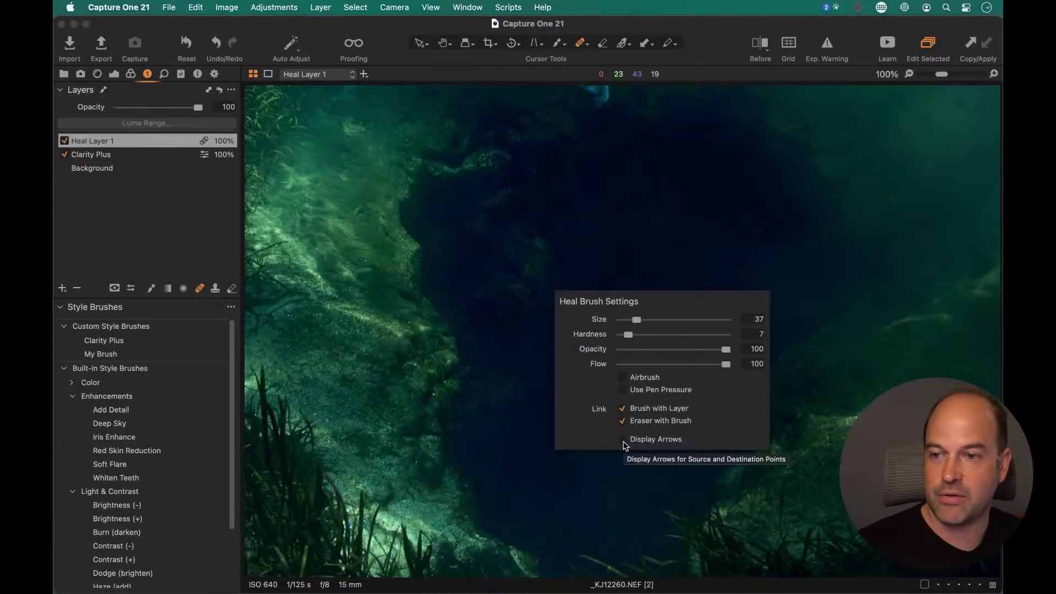
pyautogui.click(623, 440)
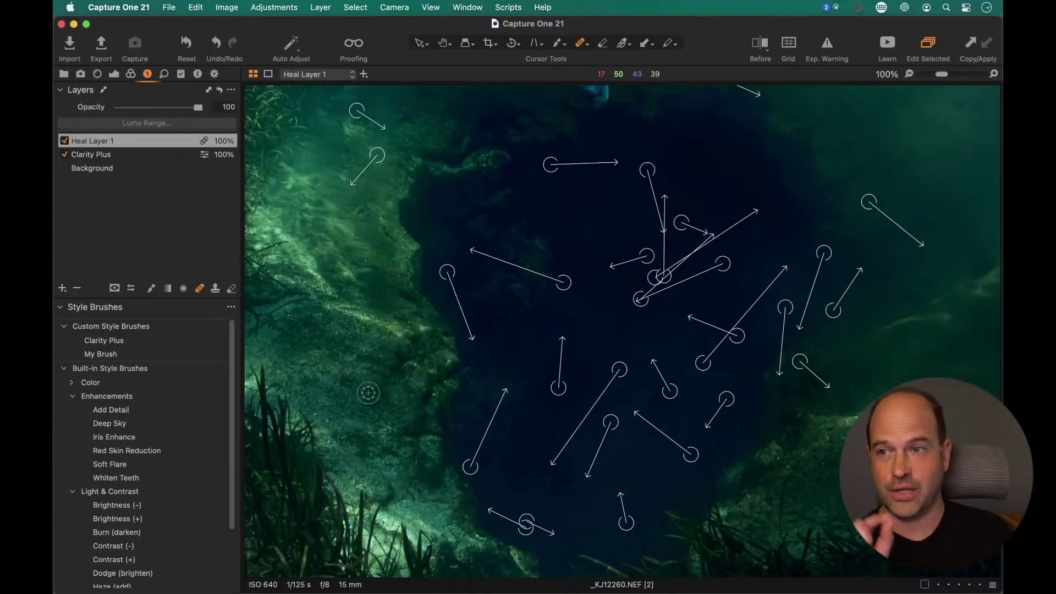
# Search the keyboard shortcut commands for "display" and close the shortcut editor
pyautogui.click(197, 7)
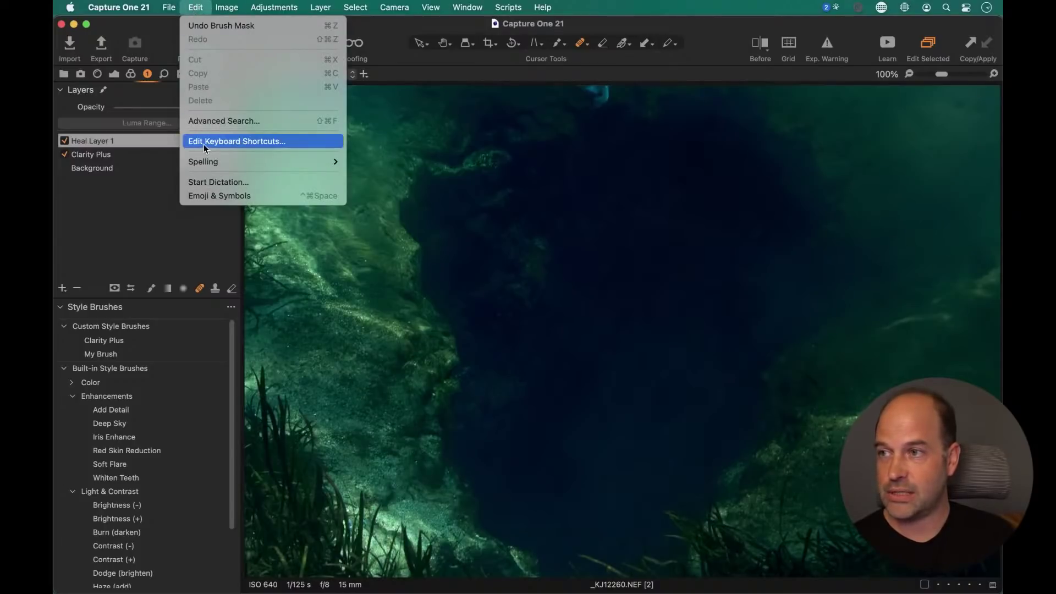
pyautogui.click(297, 141)
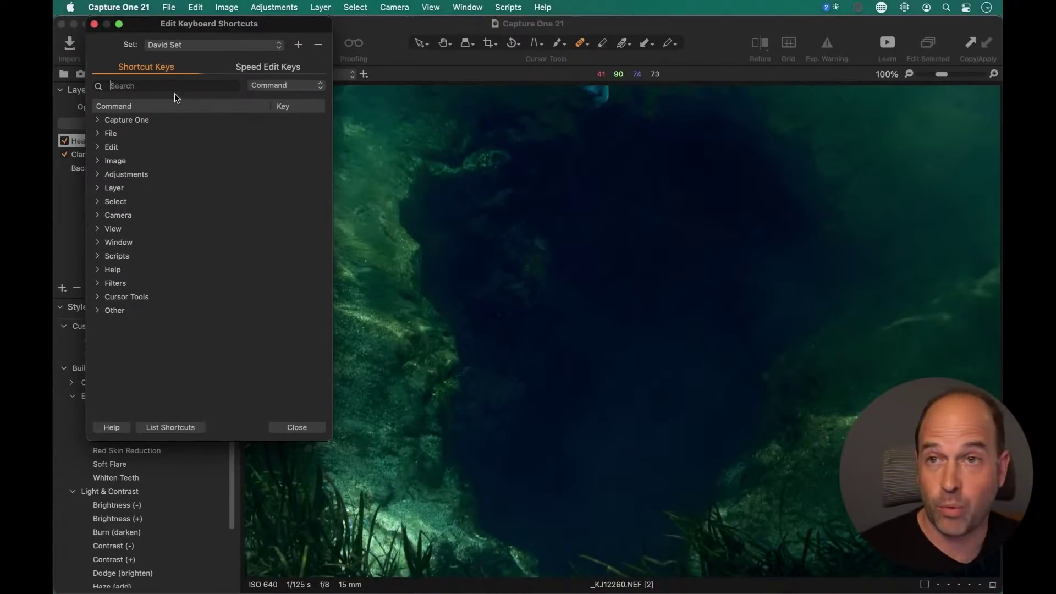
pyautogui.write('display')
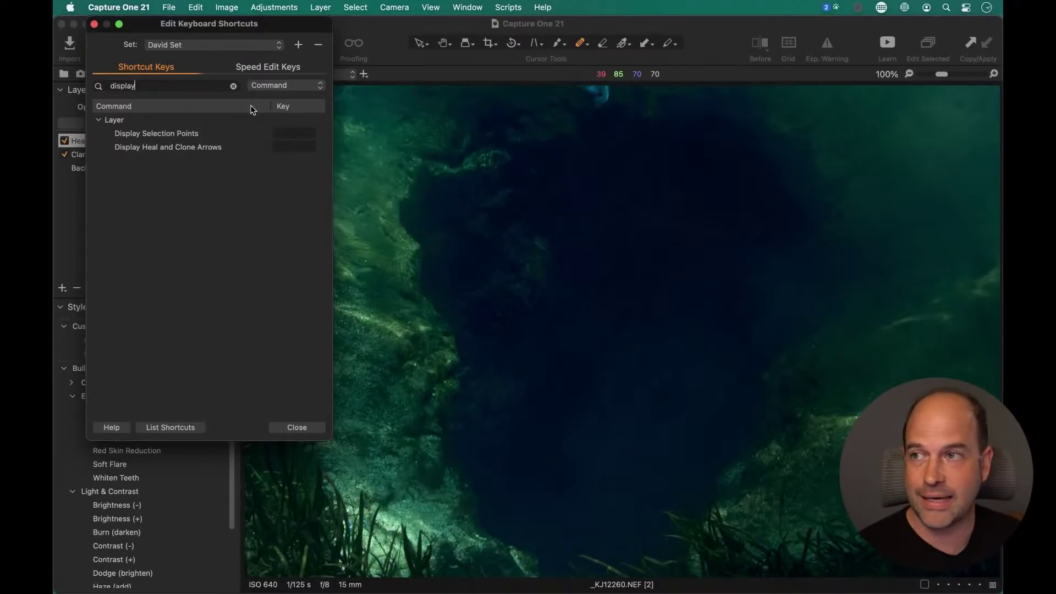
pyautogui.click(94, 25)
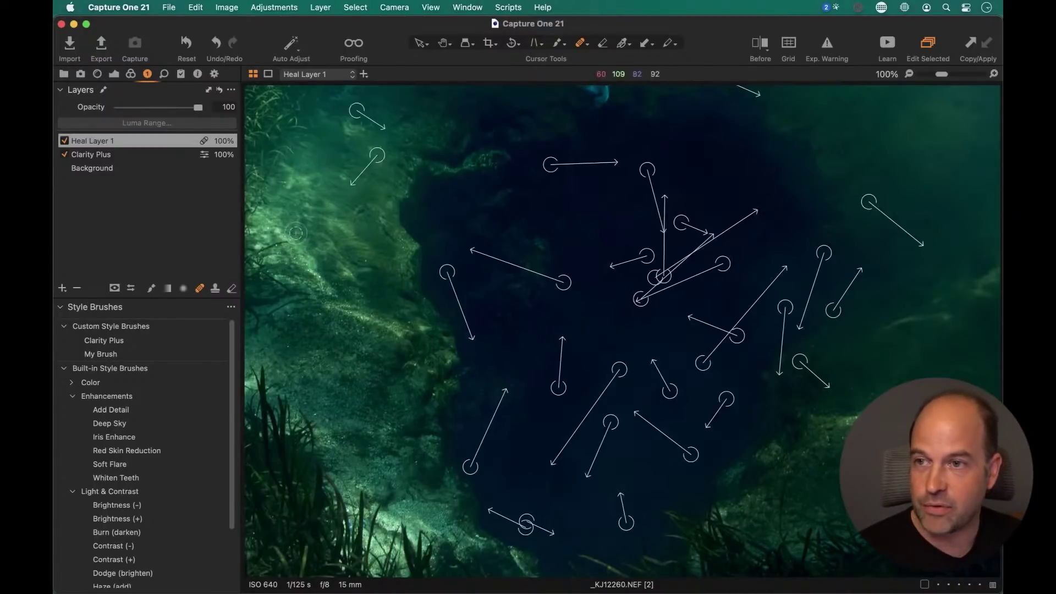
# Hide and show Heal Layer 1 to compare the dark hole with and without the healing
pyautogui.press('h')
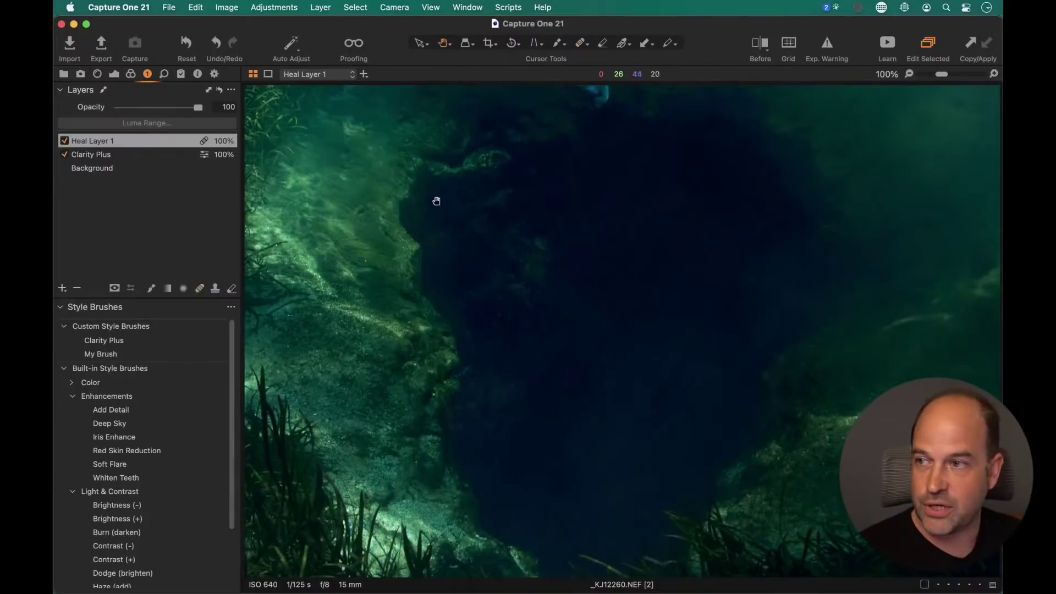
pyautogui.click(63, 141)
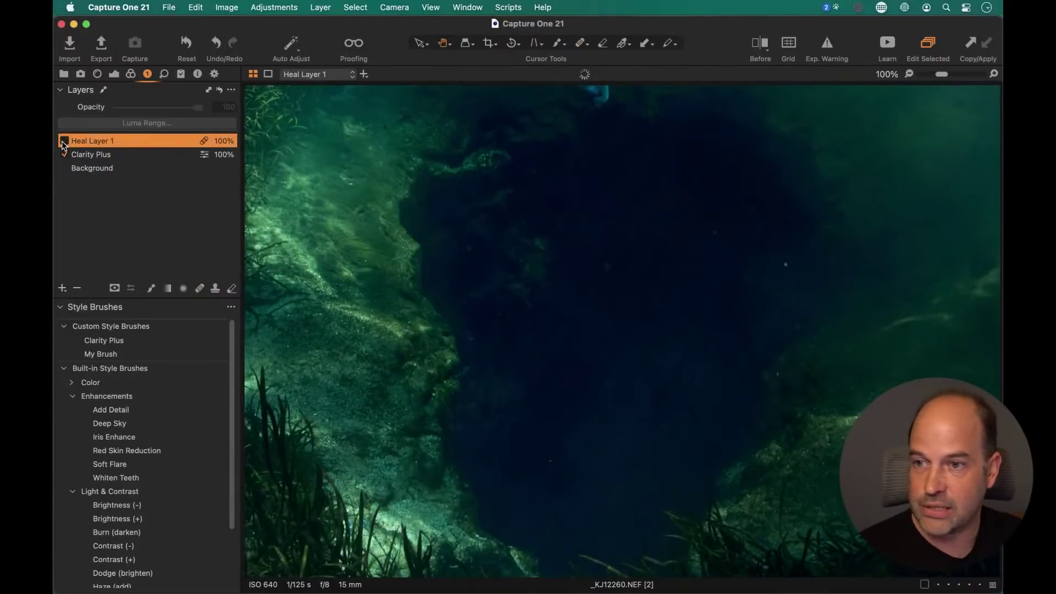
pyautogui.click(65, 141)
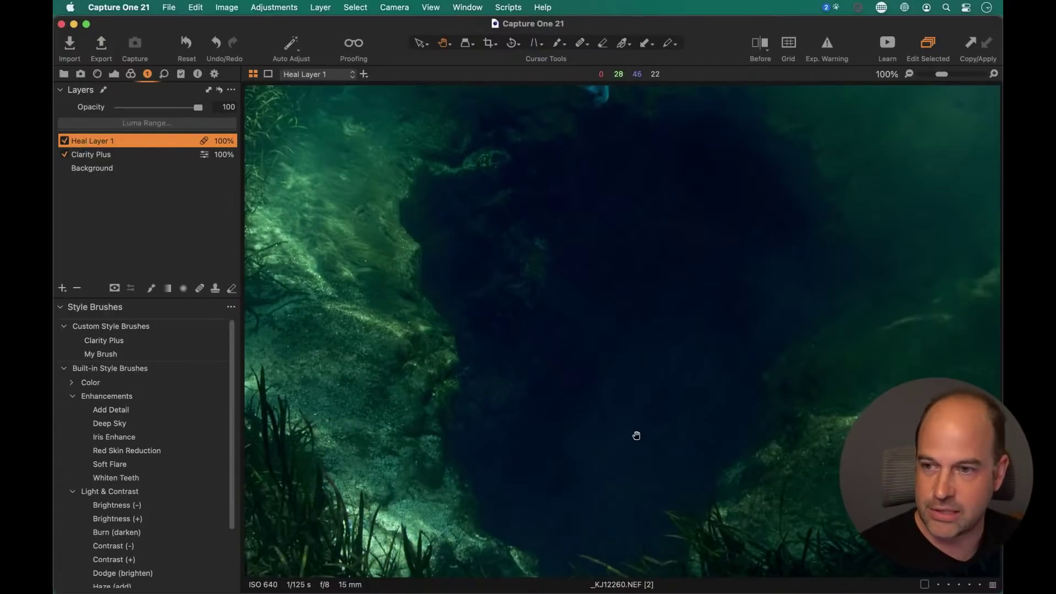
# Heal the three small dark marks in the turquoise water left of the bubble column
pyautogui.click(641, 438)
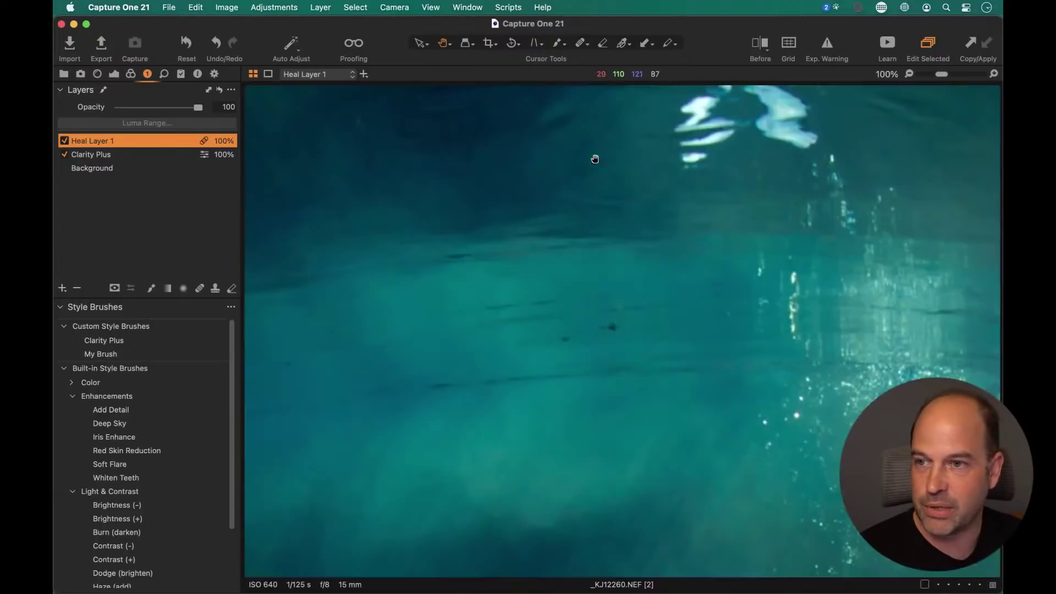
pyautogui.click(595, 160)
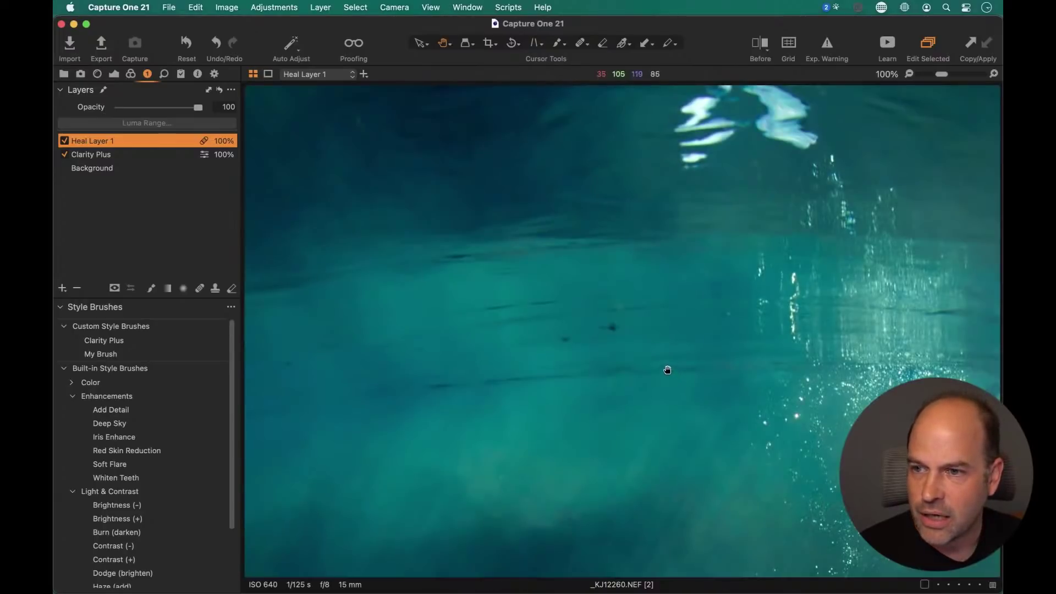
pyautogui.press('q')
pyautogui.moveTo(615, 328); pyautogui.dragTo(601, 329)
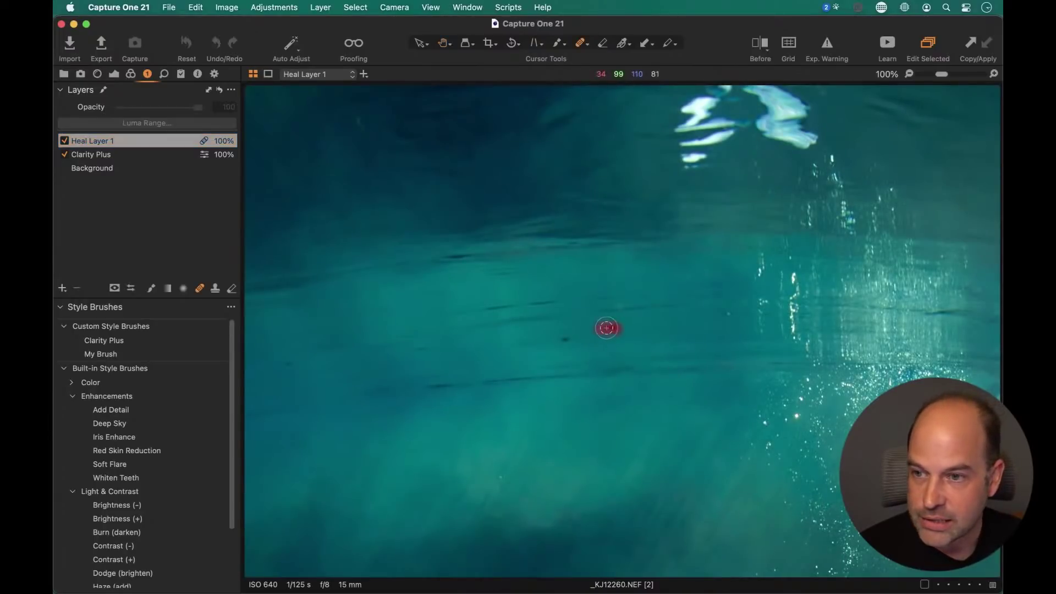
pyautogui.click(564, 339)
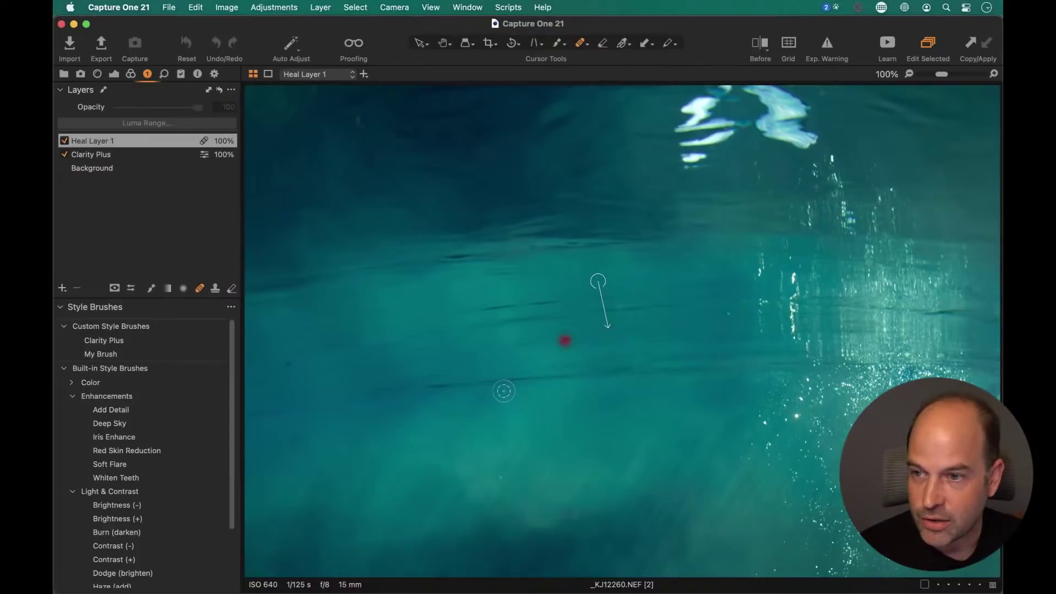
pyautogui.click(294, 362)
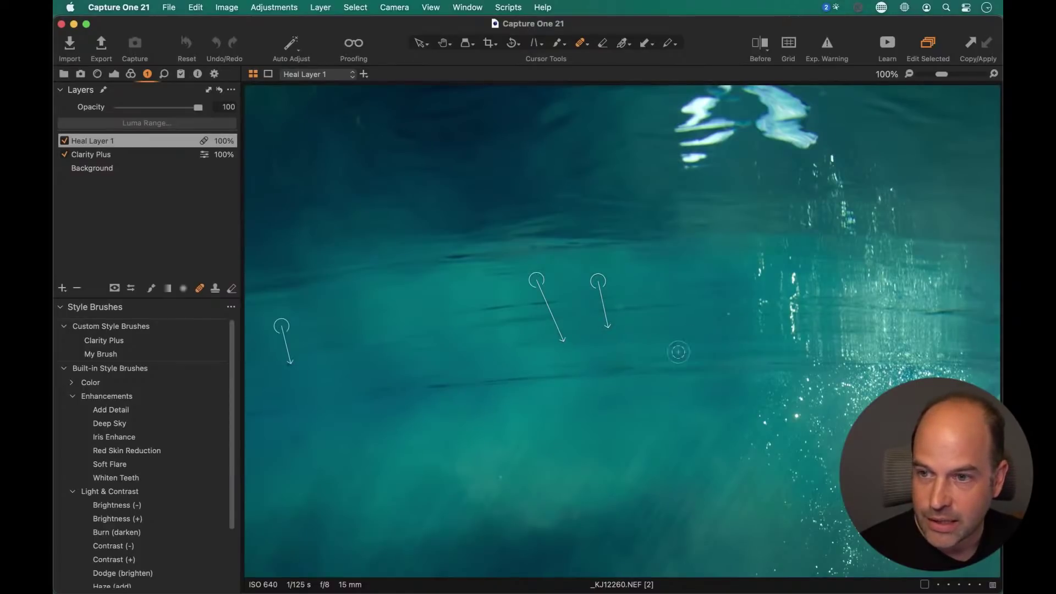
# Try to heal away the faint swimmer right of the bubbles, moving the heal source to clear water farther right
pyautogui.press('h')
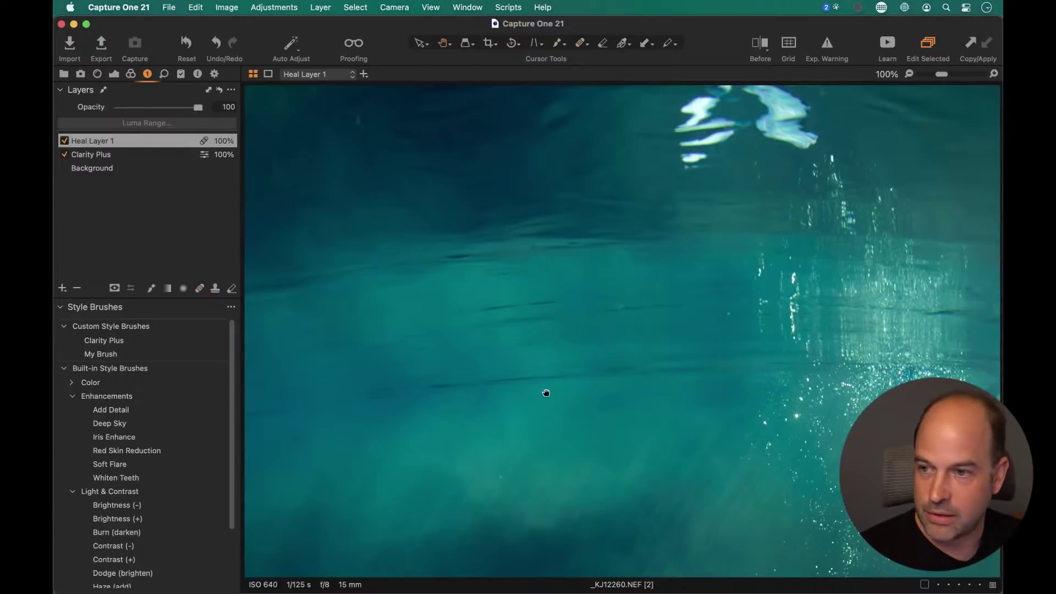
pyautogui.press('super+0')
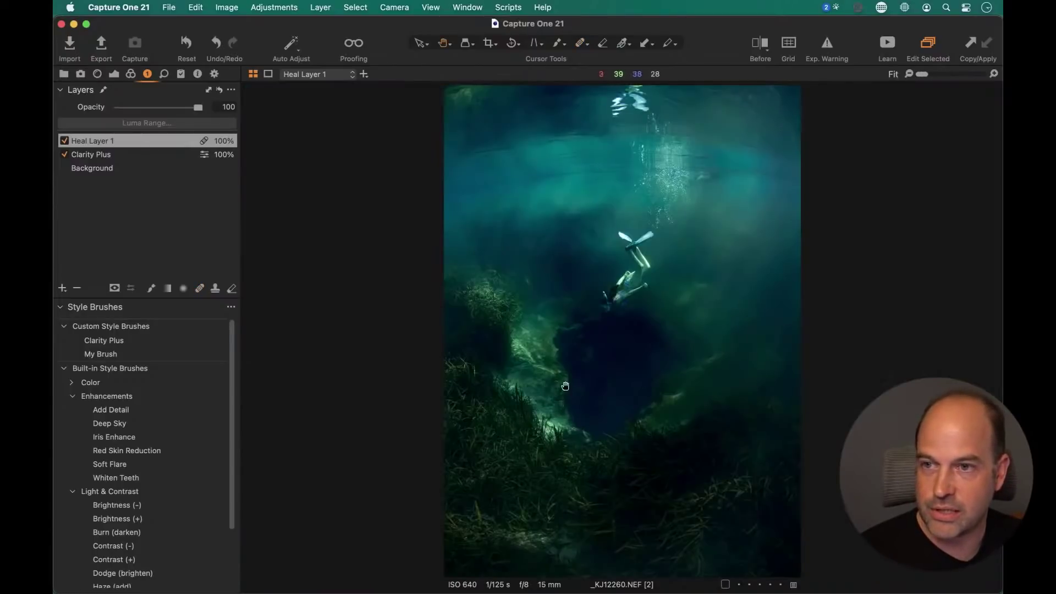
pyautogui.click(700, 180)
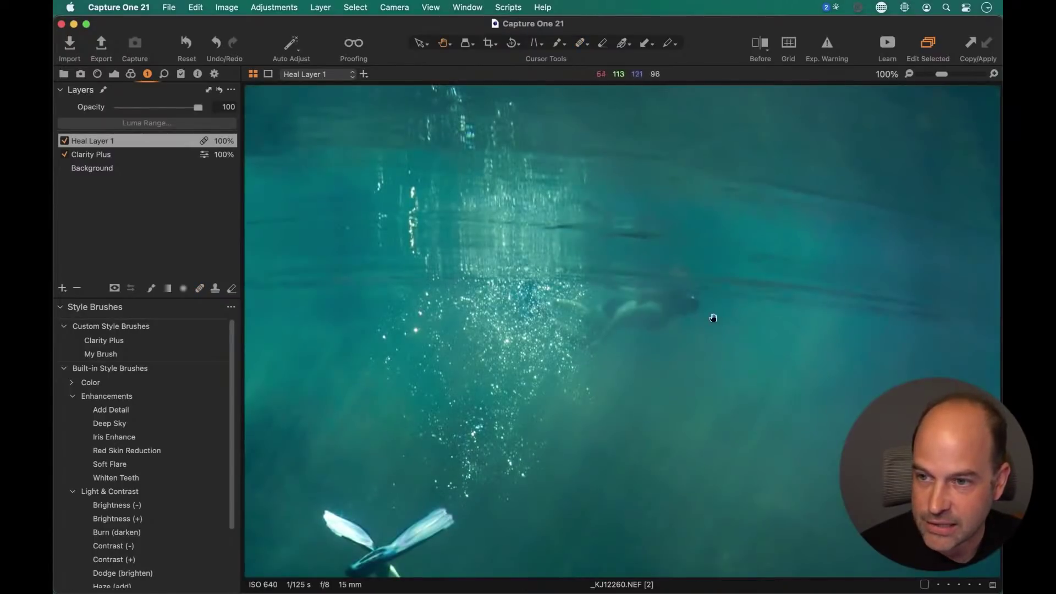
pyautogui.click(636, 378)
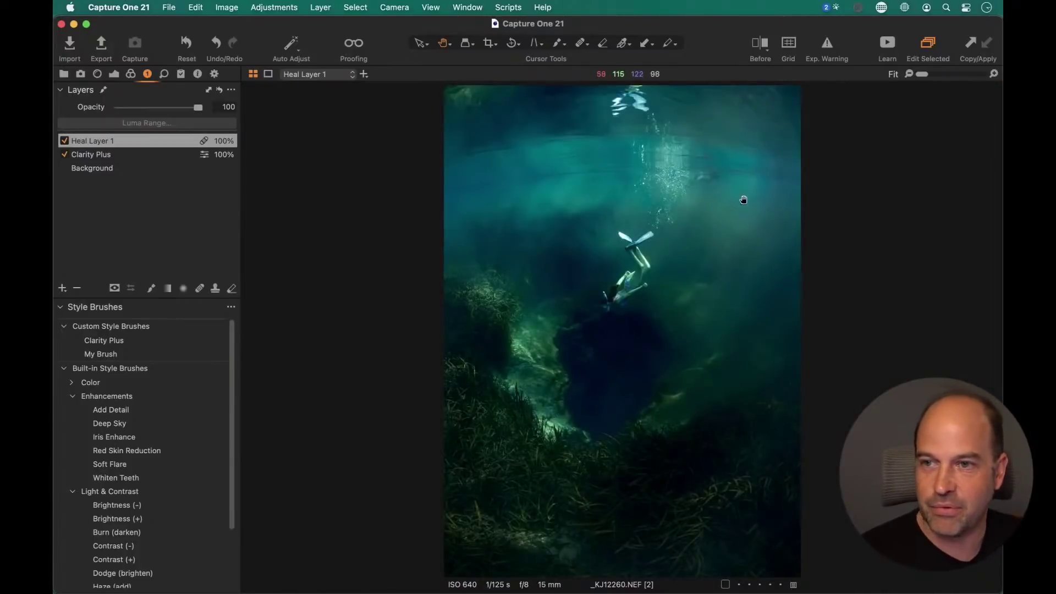
pyautogui.click(724, 189)
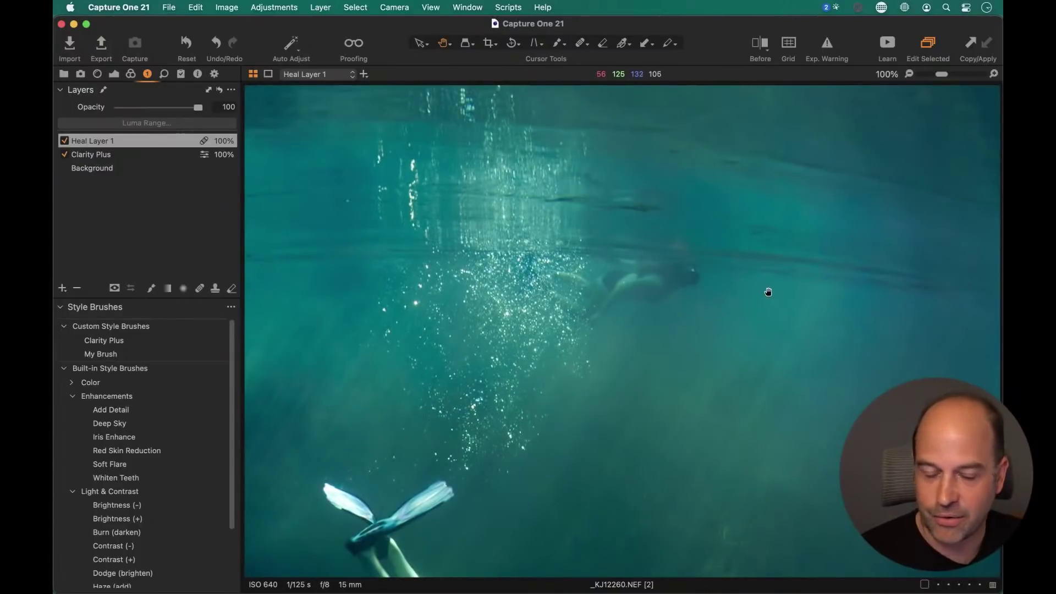
pyautogui.scroll(-1, 759, 288)
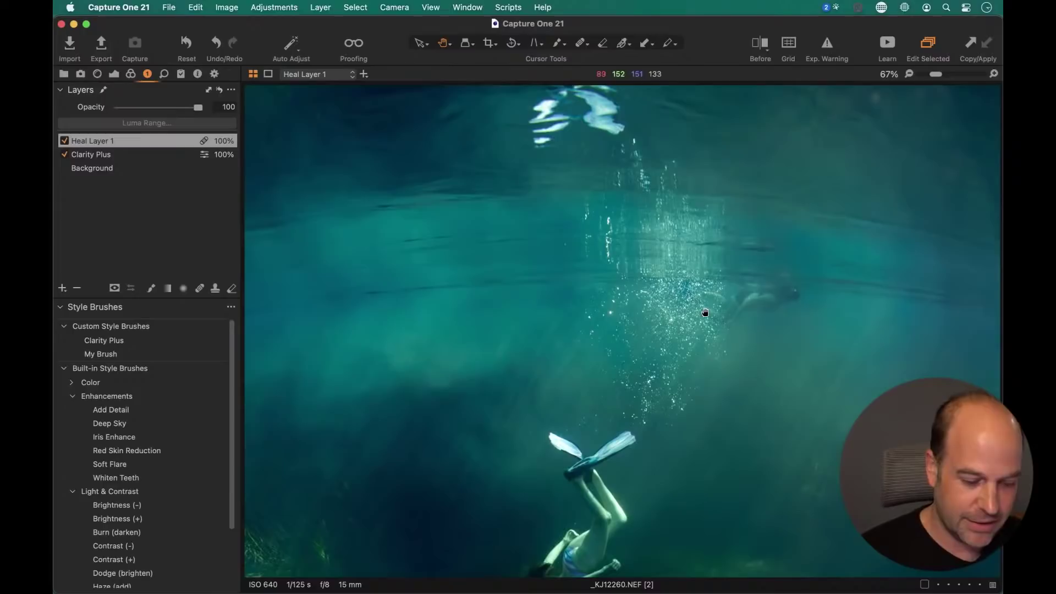
pyautogui.press('q')
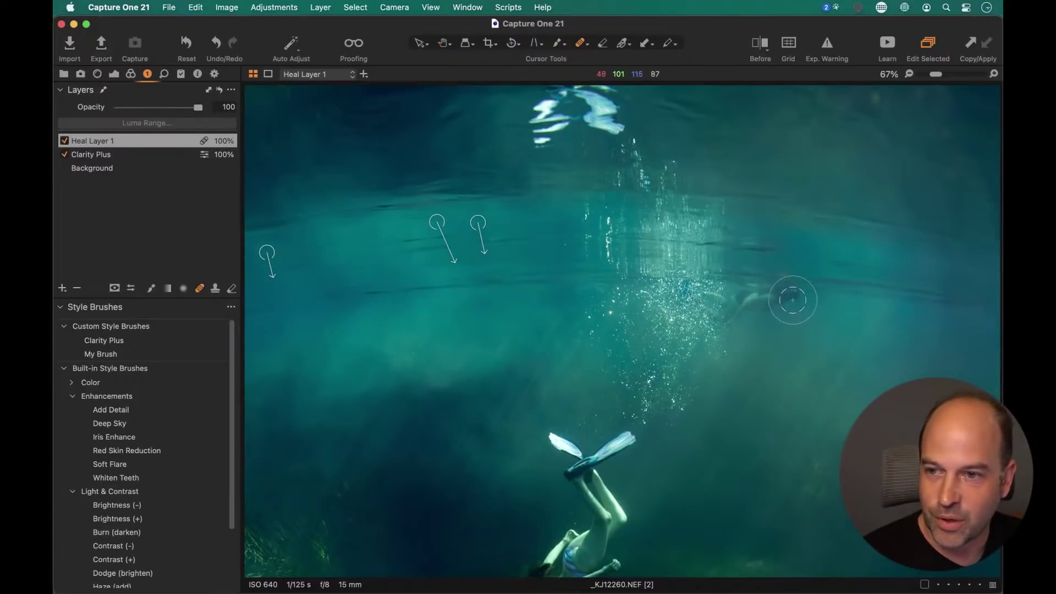
pyautogui.moveTo(795, 294)
pyautogui.mouseDown()
pyautogui.moveTo(715, 316)
pyautogui.moveTo(726, 298)
pyautogui.moveTo(734, 311)
pyautogui.mouseUp()
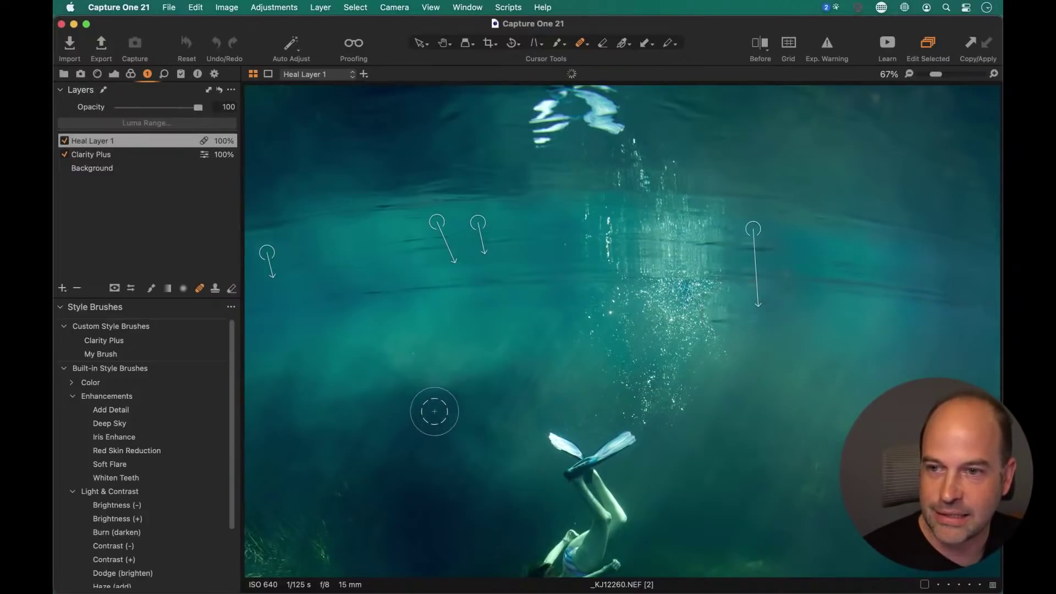
pyautogui.moveTo(753, 227)
pyautogui.mouseDown()
pyautogui.moveTo(863, 294)
pyautogui.moveTo(872, 313)
pyautogui.mouseUp()
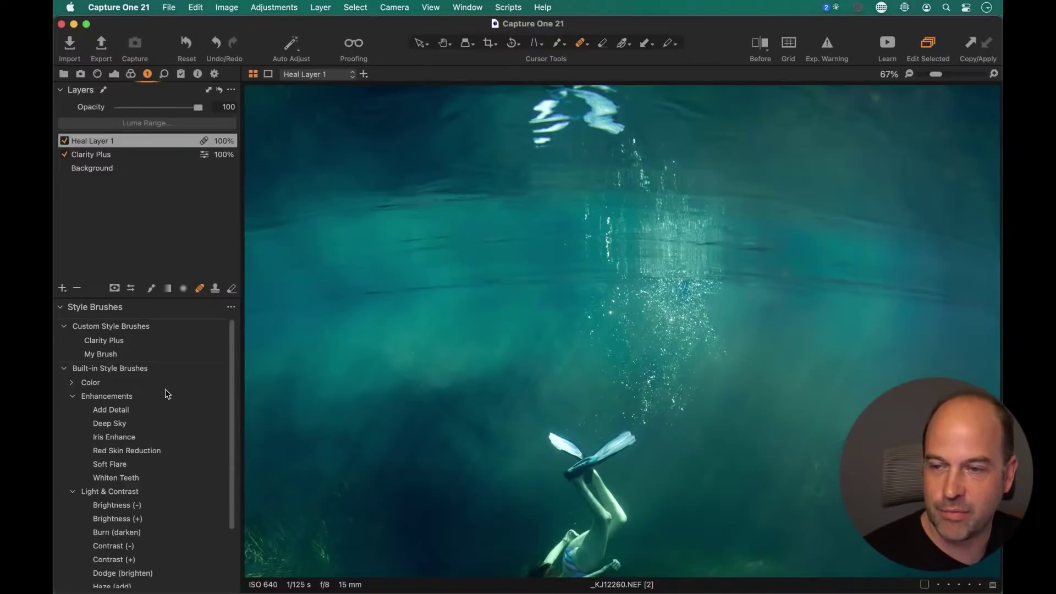
pyautogui.press('e')
pyautogui.rightClick(715, 306)
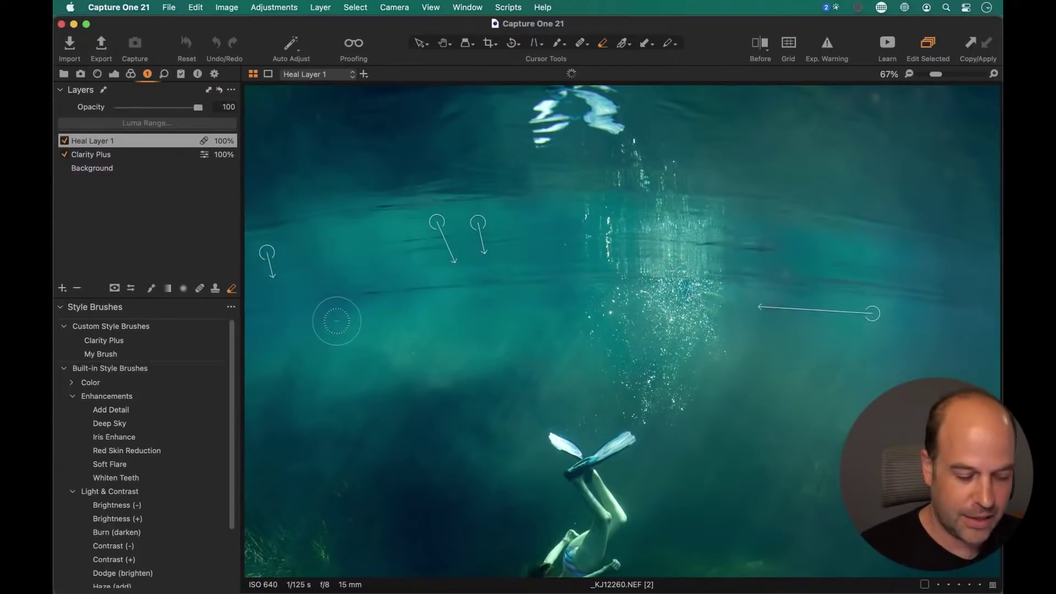
# Toggle Heal Layer 1 to compare the whole photo with and without the healed areas
pyautogui.press('super+0')
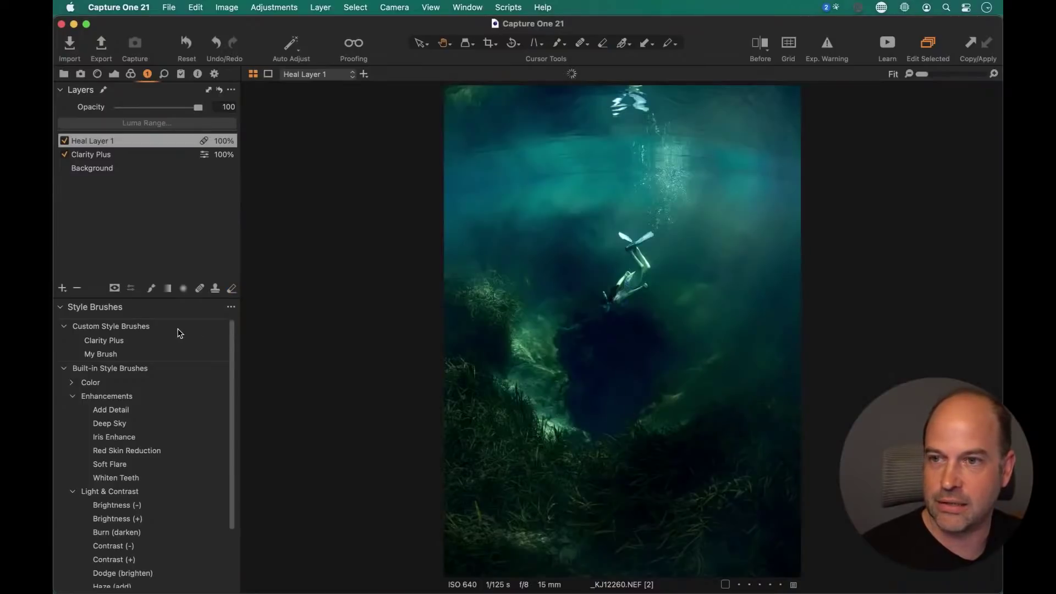
pyautogui.click(65, 141)
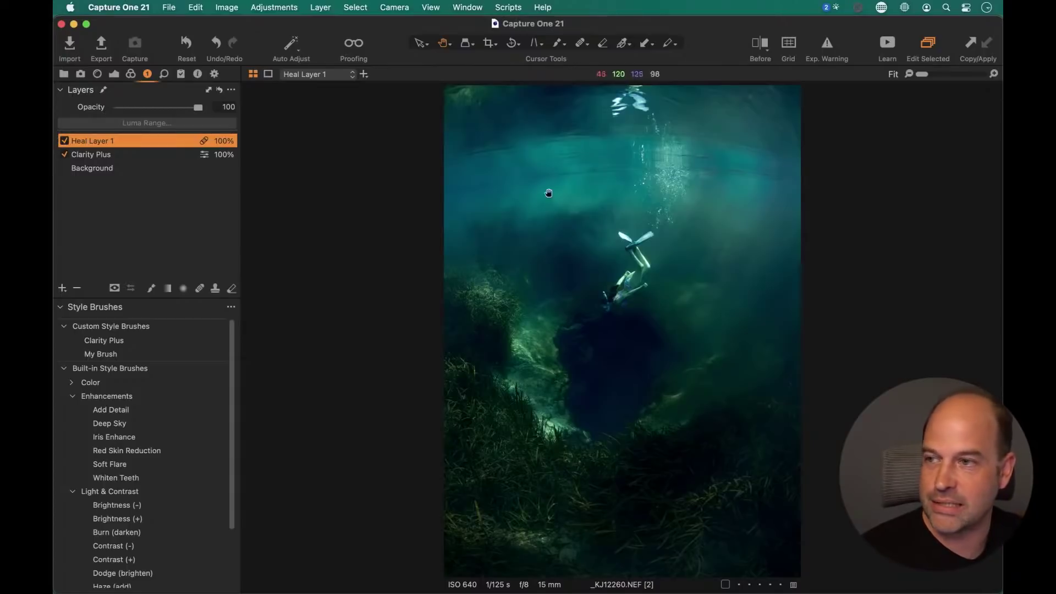
pyautogui.click(64, 141)
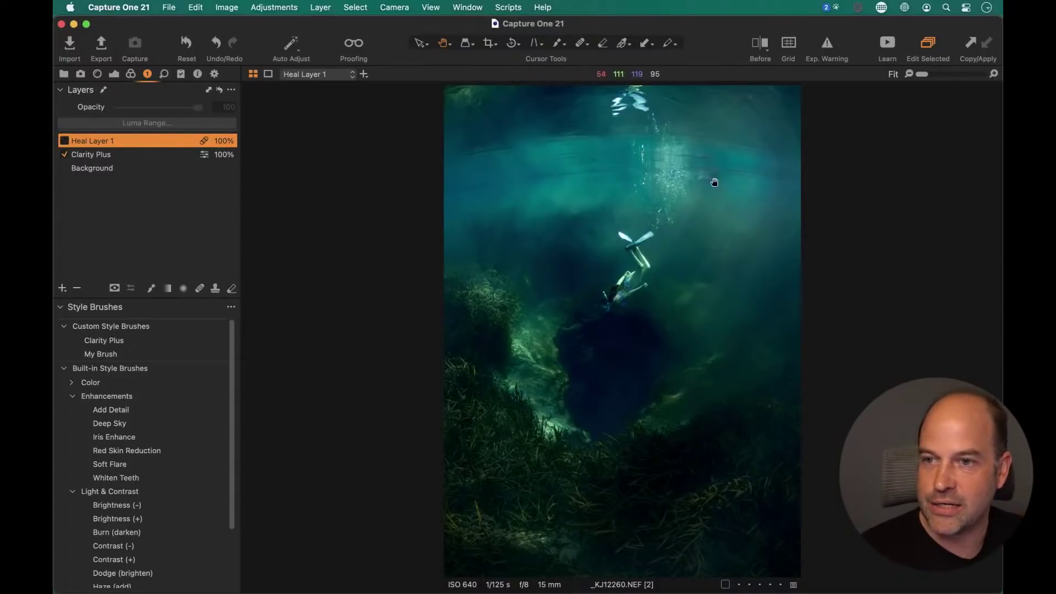
# Turn Heal Layer 1 back on and delete the heal point covering the faint swimmer
pyautogui.press('q')
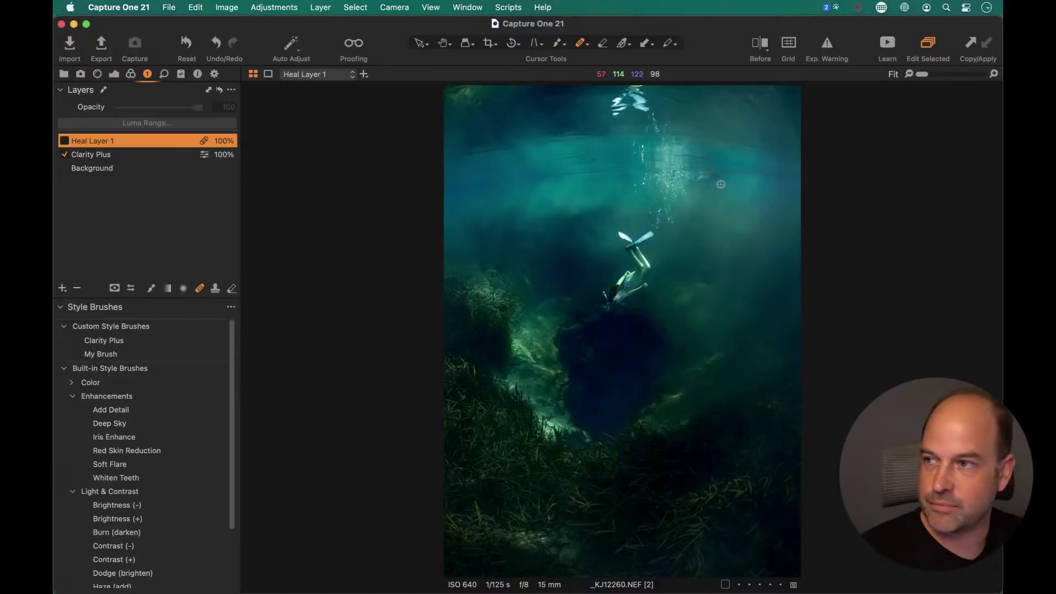
pyautogui.click(65, 141)
pyautogui.click(751, 183)
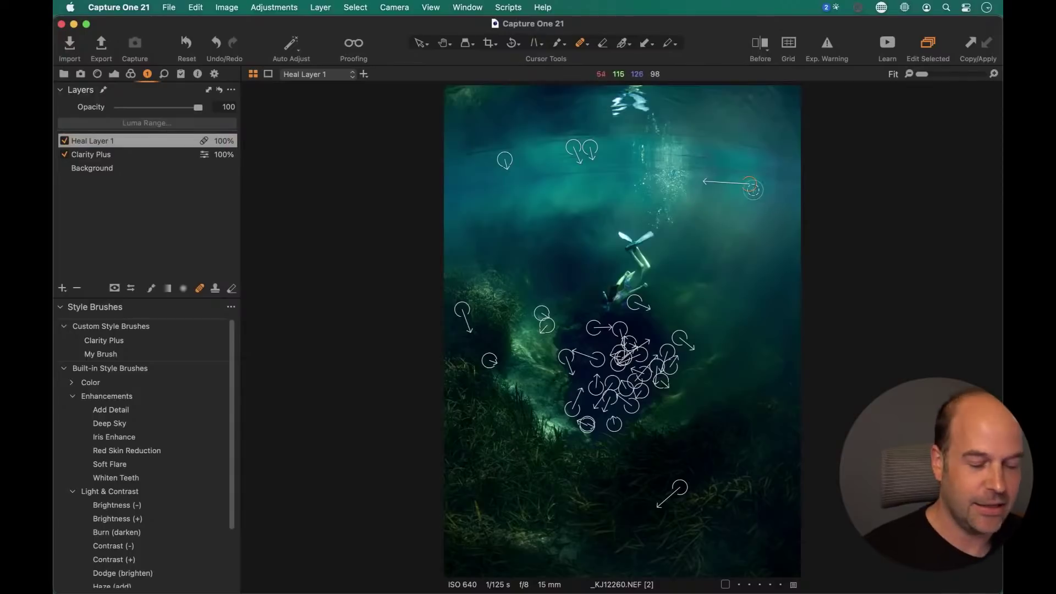
pyautogui.press('BackSpace')
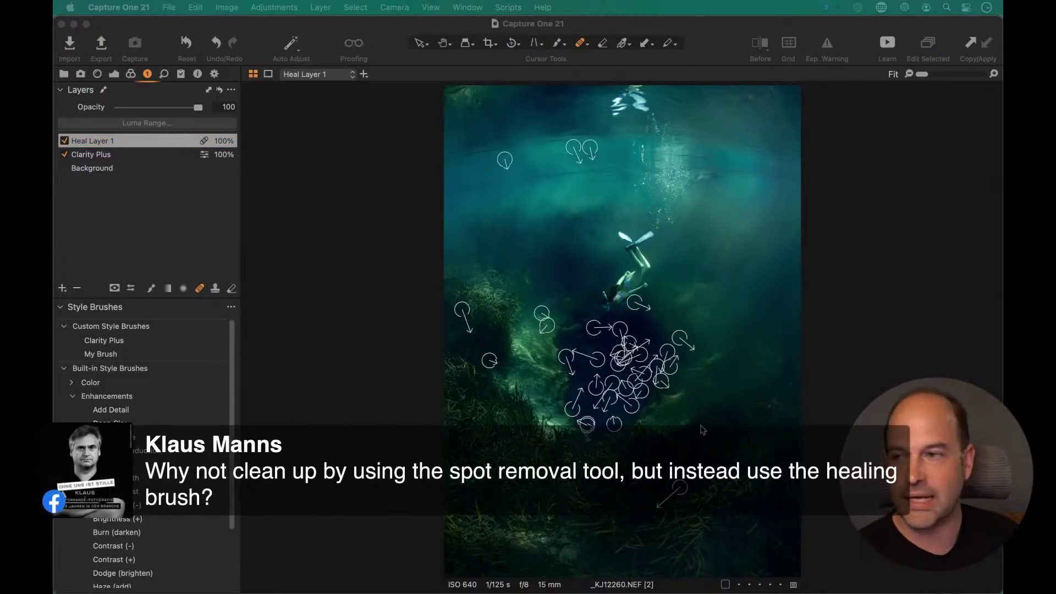
# Bring up the Spot Removal settings among the photo's detail adjustments
pyautogui.click(145, 82)
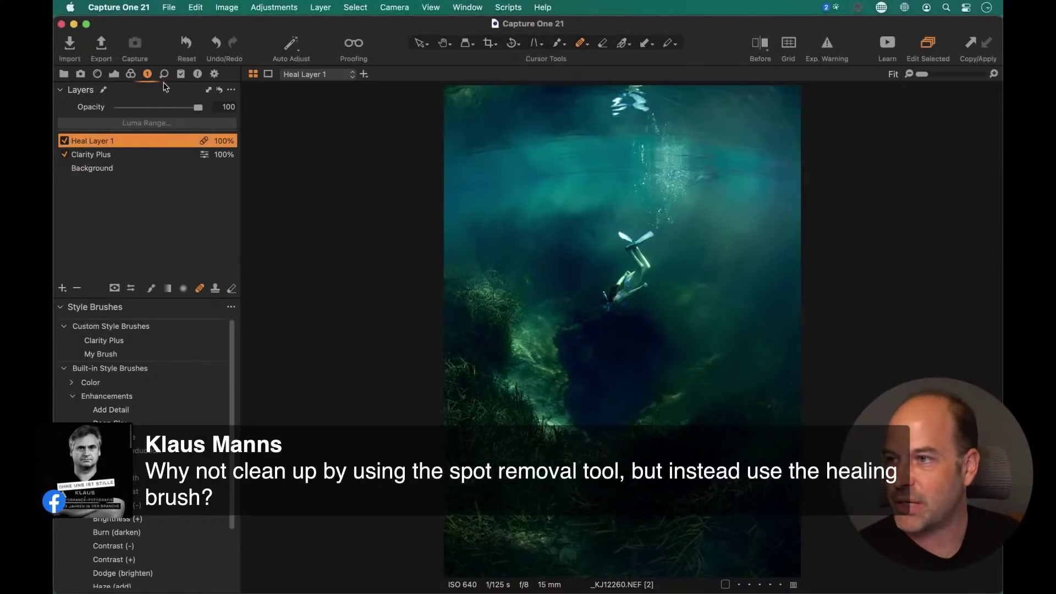
pyautogui.click(164, 74)
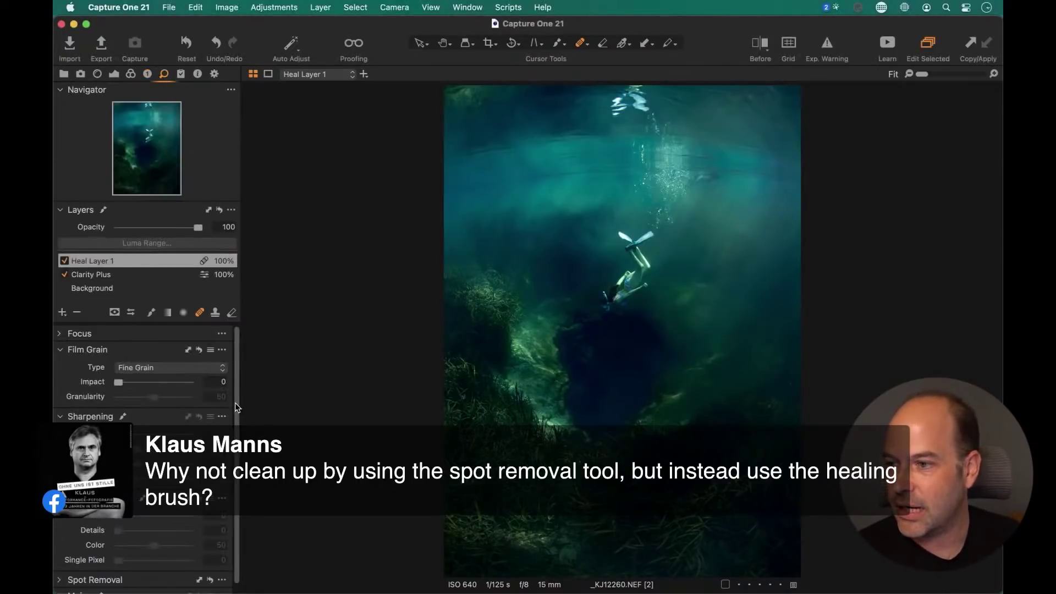
pyautogui.scroll(-1, 239, 408)
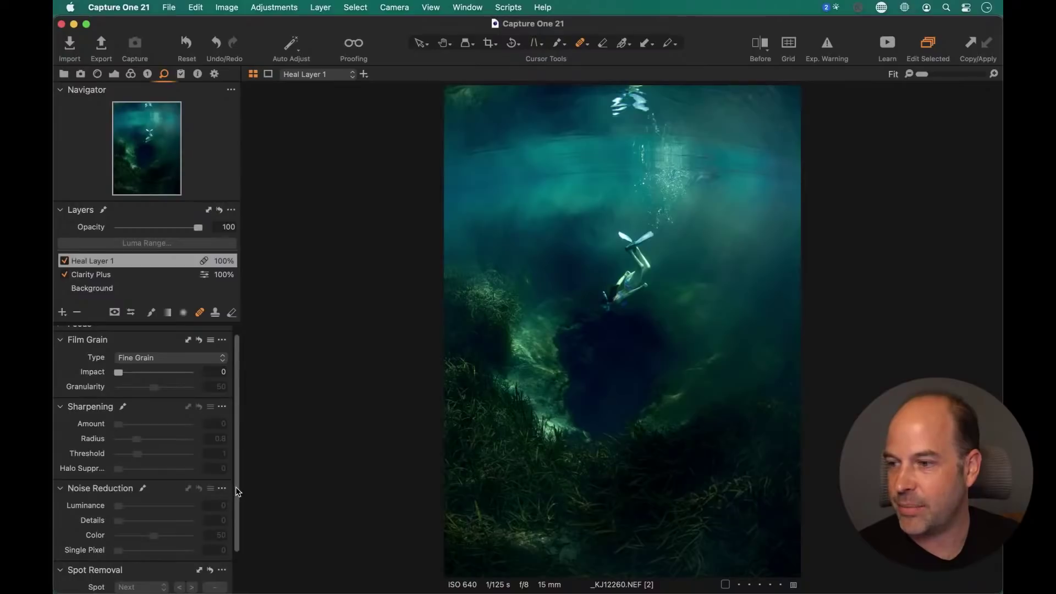
pyautogui.scroll(-3, 236, 494)
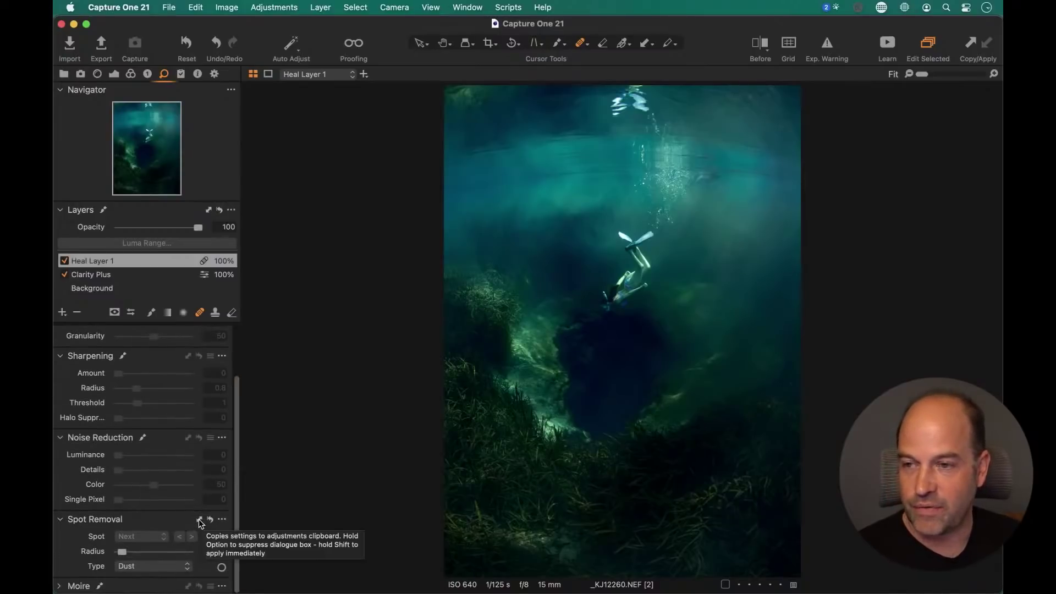
# Reactivate the Heal brush over the sandy slope beside the dark hole and shrink it for small specks
pyautogui.press('space')
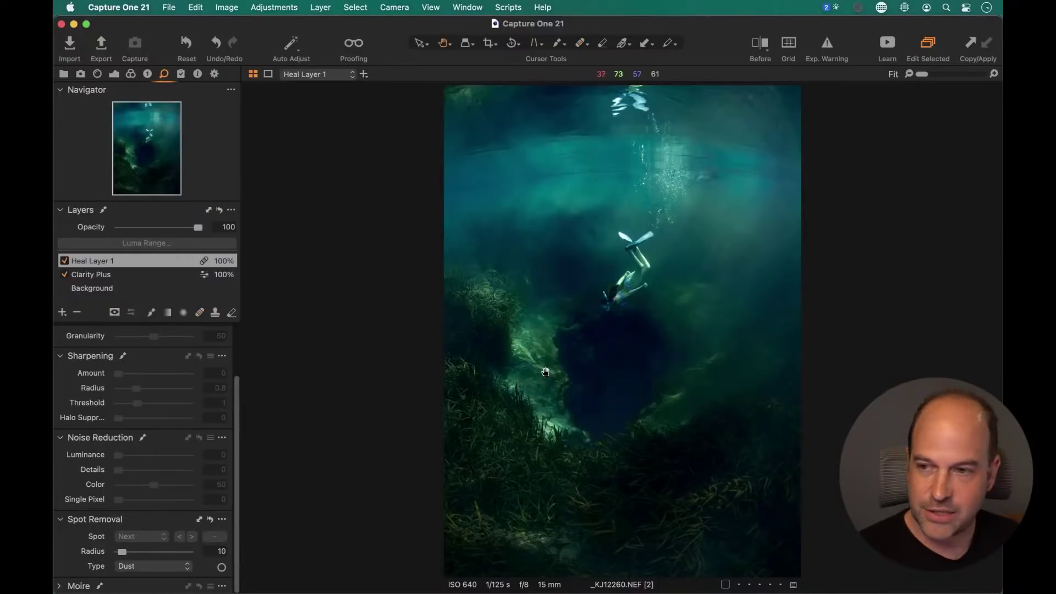
pyautogui.moveTo(550, 370)
pyautogui.mouseDown()
pyautogui.moveTo(556, 377)
pyautogui.moveTo(518, 373)
pyautogui.moveTo(427, 394)
pyautogui.moveTo(436, 356)
pyautogui.mouseUp()
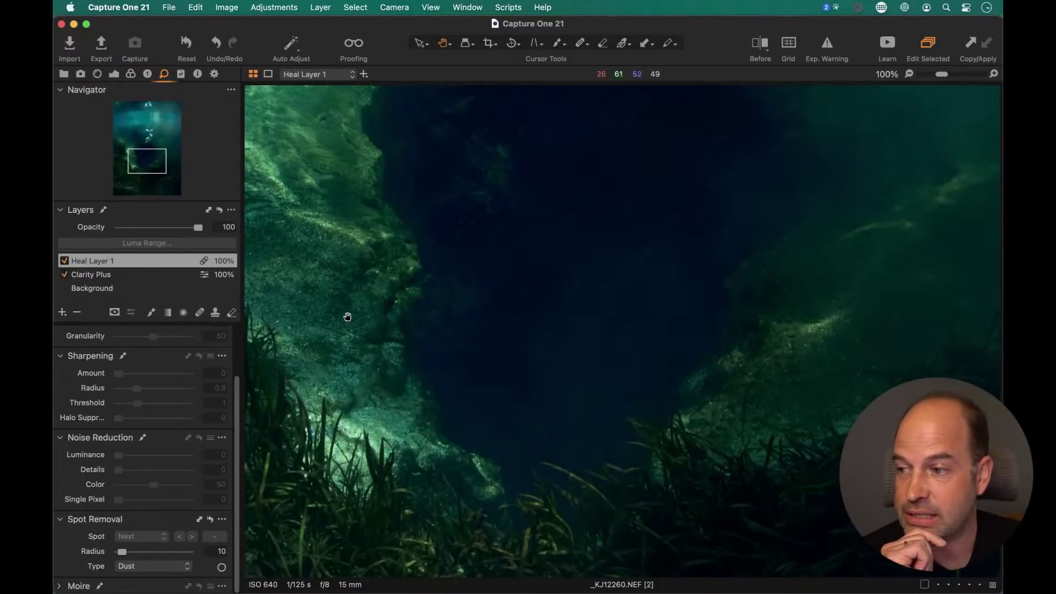
pyautogui.moveTo(346, 313); pyautogui.dragTo(493, 413)
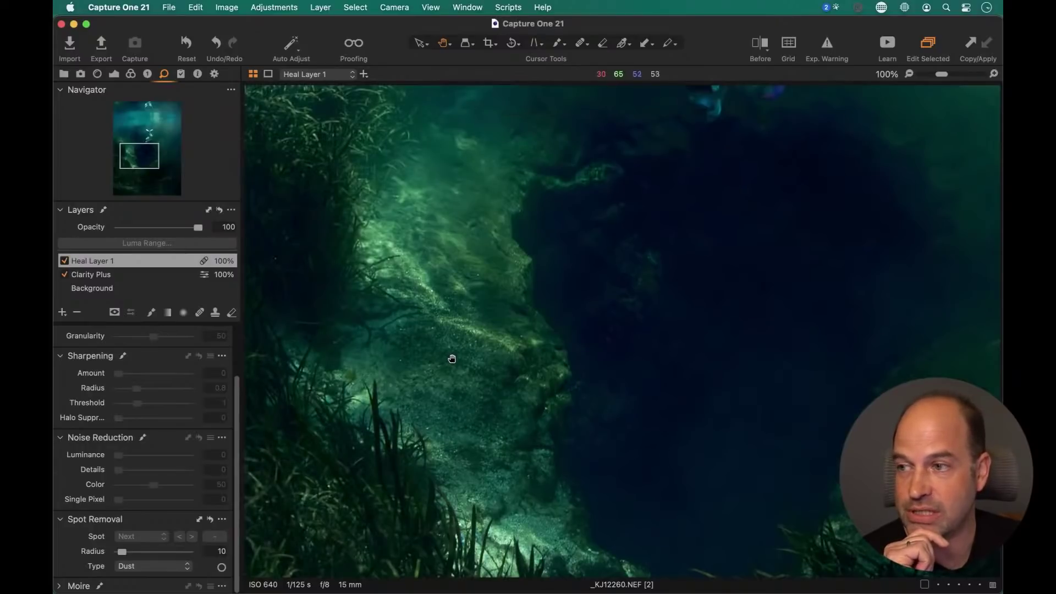
pyautogui.click(200, 313)
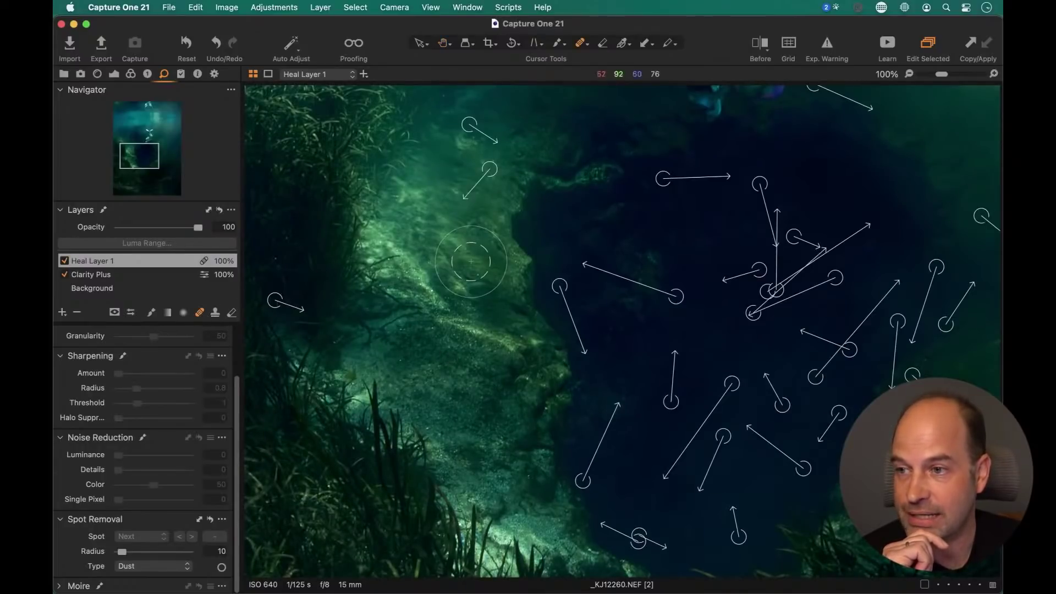
pyautogui.rightClick(499, 271)
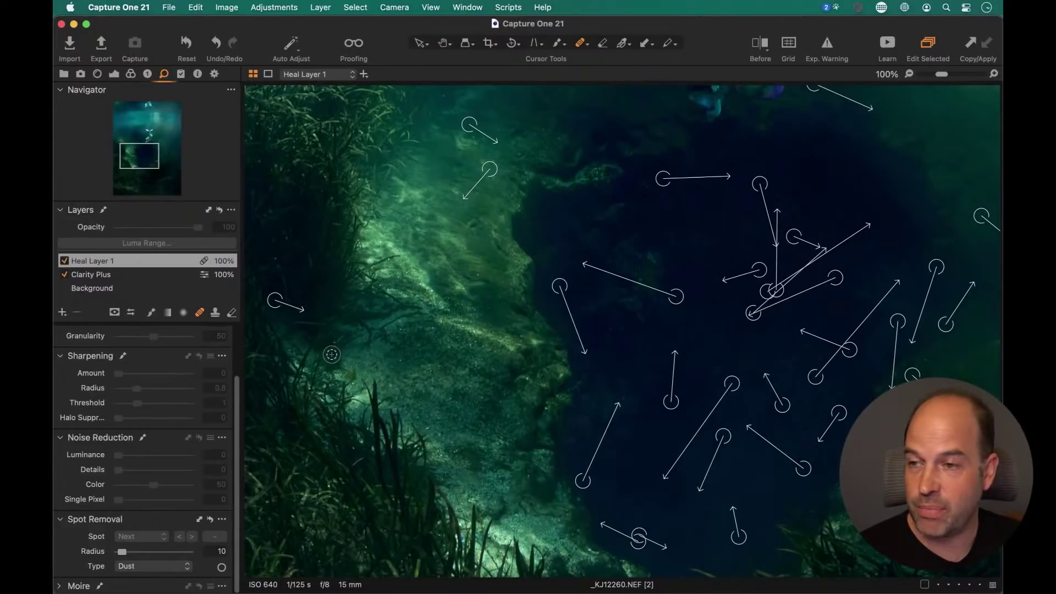
# Toggle Heal Layer 1 off and on to compare the healed specks around the dark hole
pyautogui.click(125, 265)
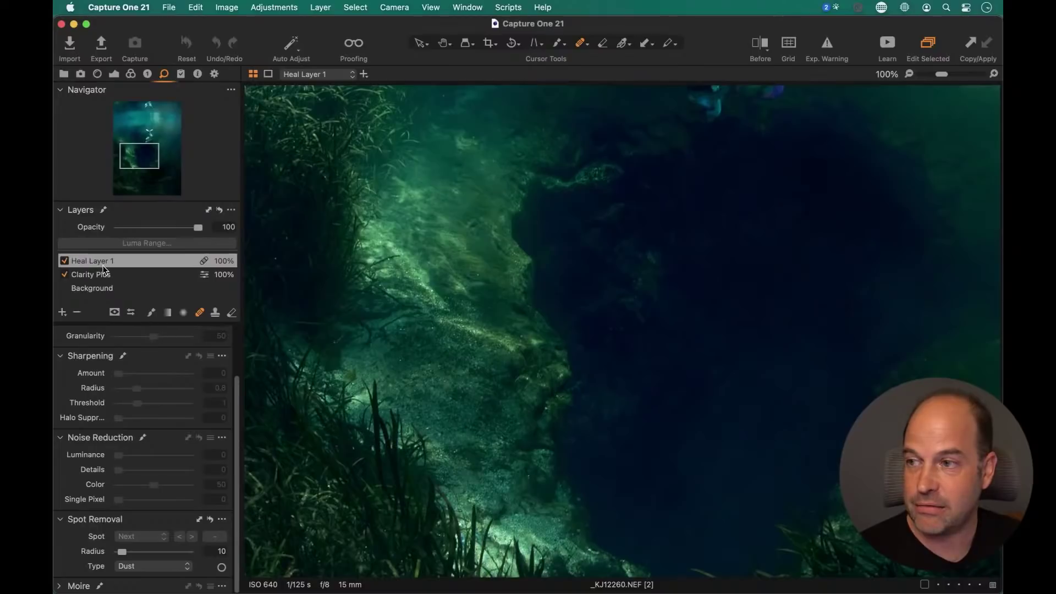
pyautogui.click(64, 261)
pyautogui.click(62, 261)
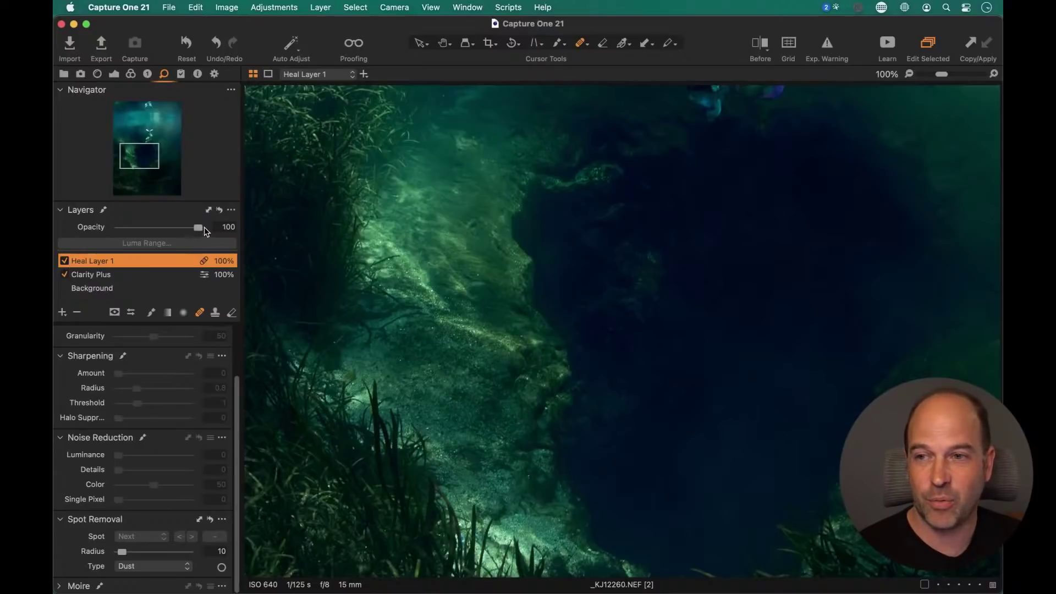
# Heal remaining small specks around the rock rim, beside the diver's legs, and in the dark water and grass left of the diver
pyautogui.moveTo(683, 271)
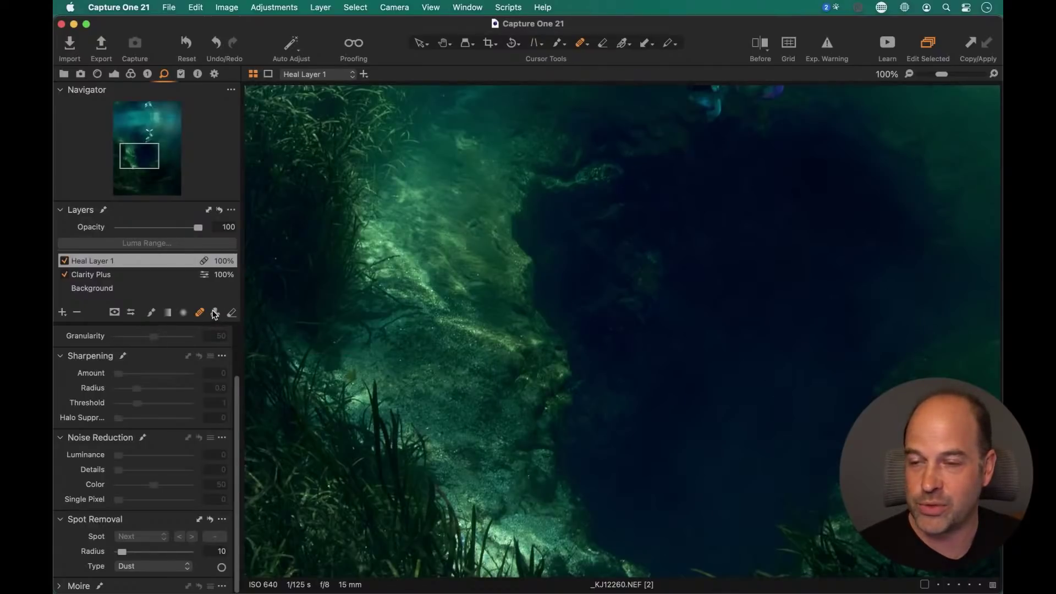
pyautogui.moveTo(647, 141)
pyautogui.mouseDown()
pyautogui.moveTo(499, 350)
pyautogui.moveTo(460, 388)
pyautogui.mouseUp()
pyautogui.click(609, 190)
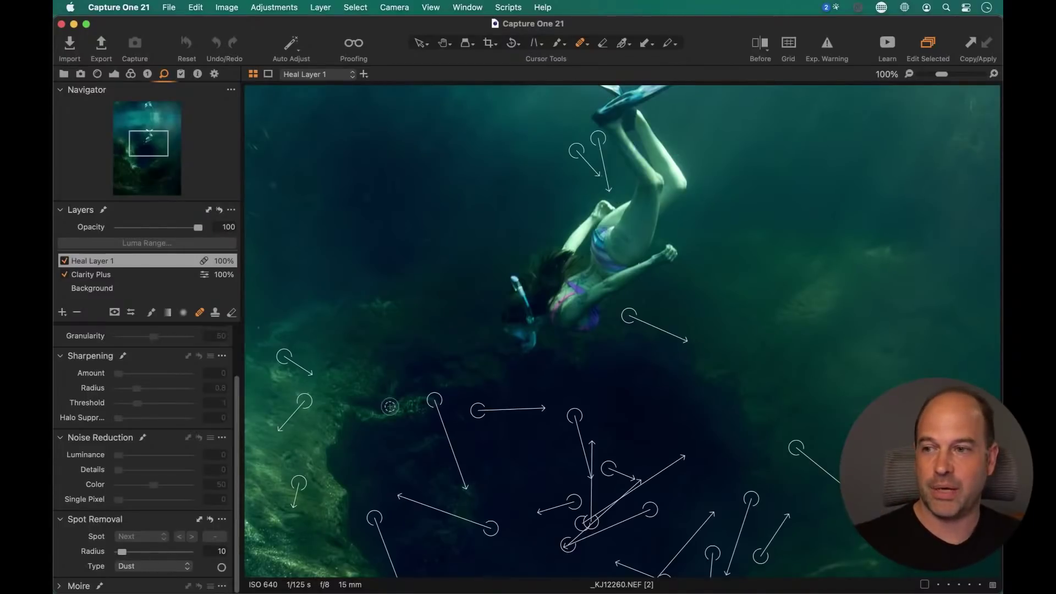
pyautogui.hscroll(-6, 427, 314)
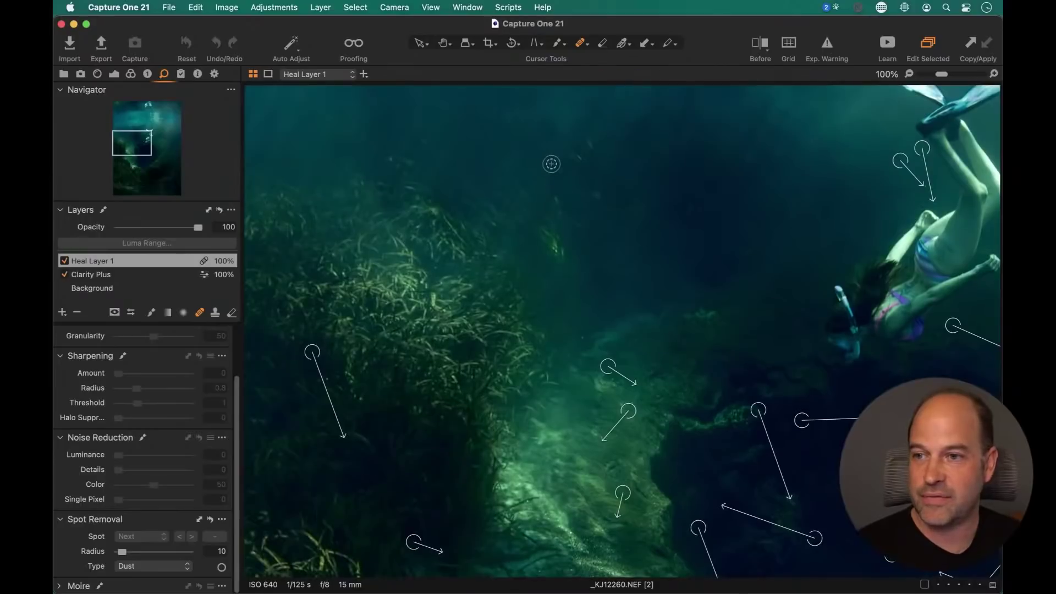
pyautogui.click(707, 209)
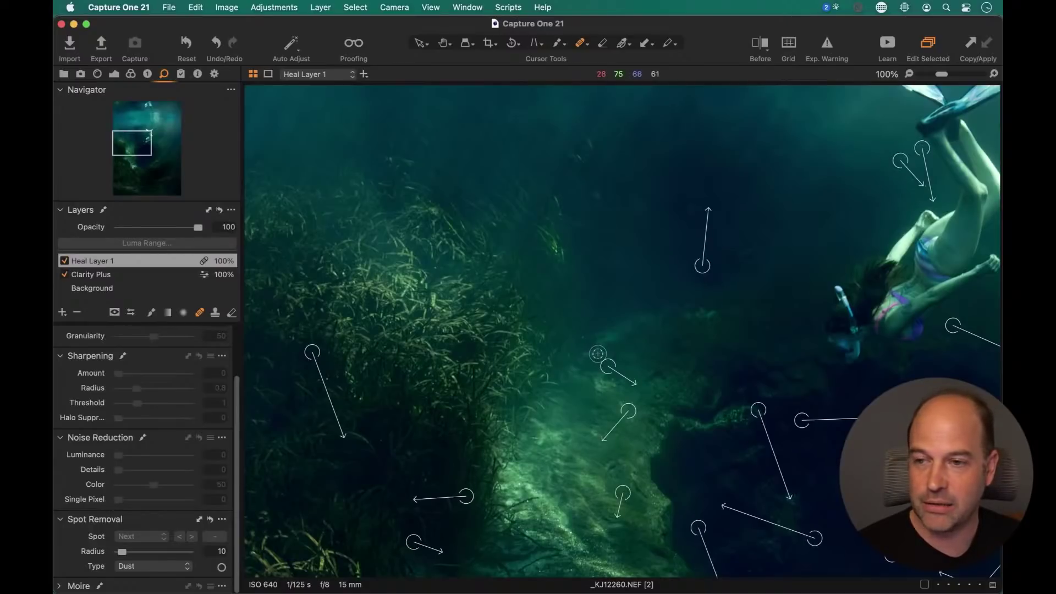
# Set the Heal brush's flow to 15
pyautogui.rightClick(559, 307)
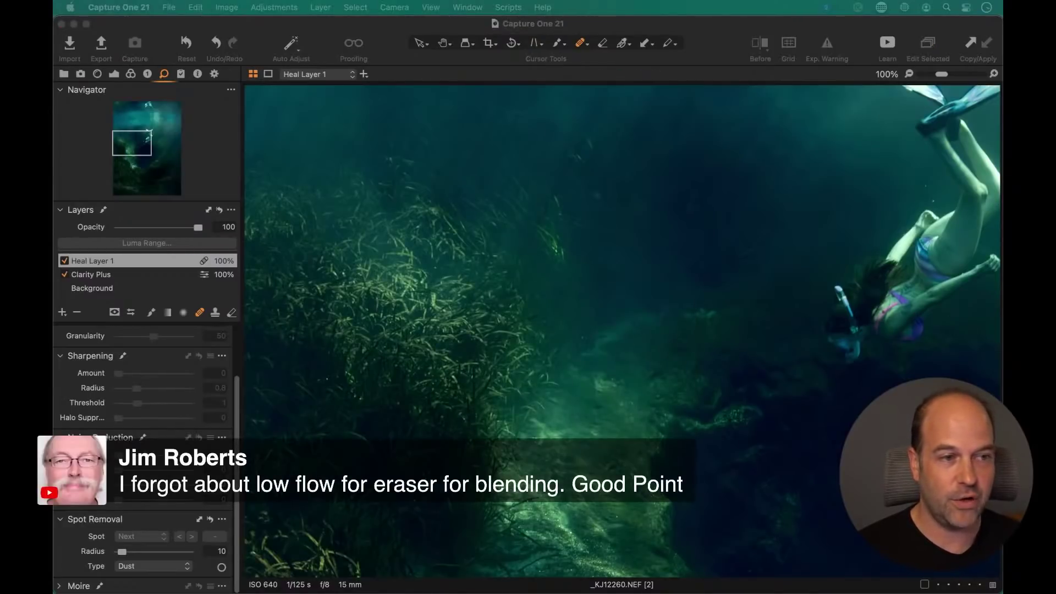
pyautogui.rightClick(496, 345)
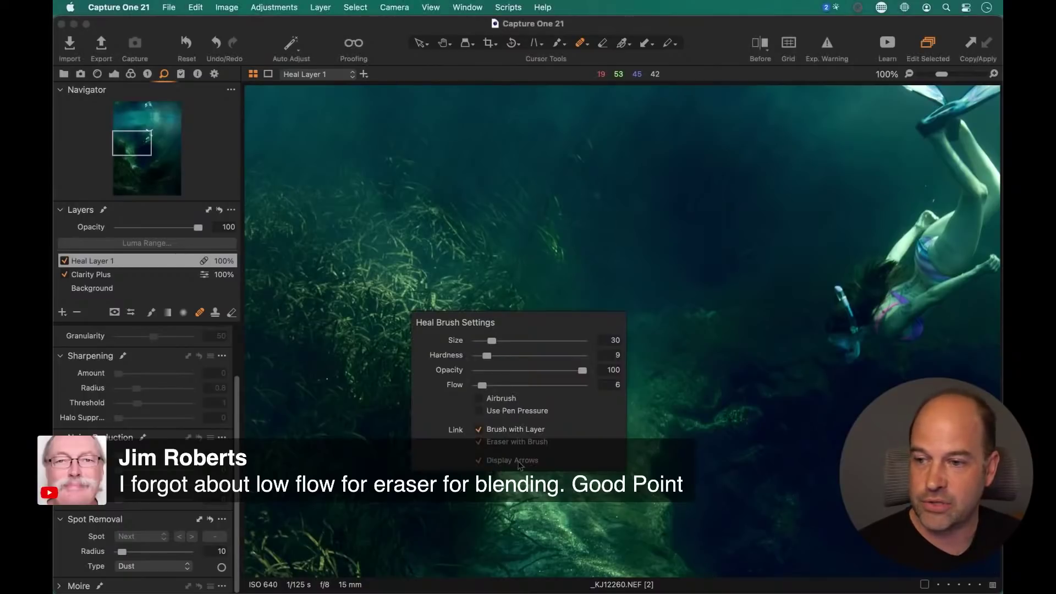
pyautogui.moveTo(484, 385)
pyautogui.mouseDown()
pyautogui.moveTo(588, 386)
pyautogui.moveTo(486, 388)
pyautogui.mouseUp()
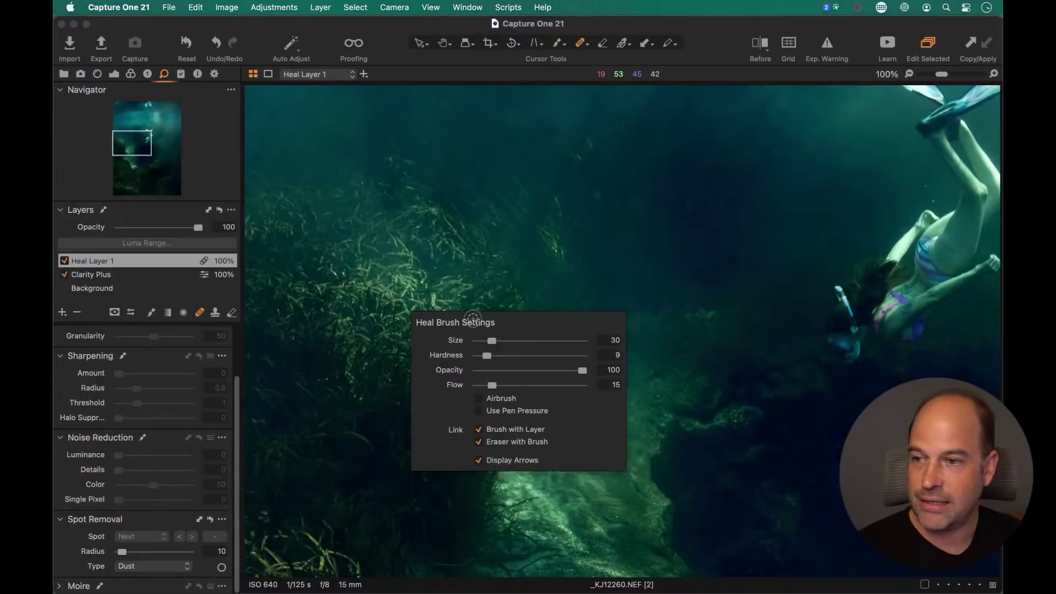
# Switch to the Eraser on Heal Layer 1 and set its flow to 100
pyautogui.click(232, 312)
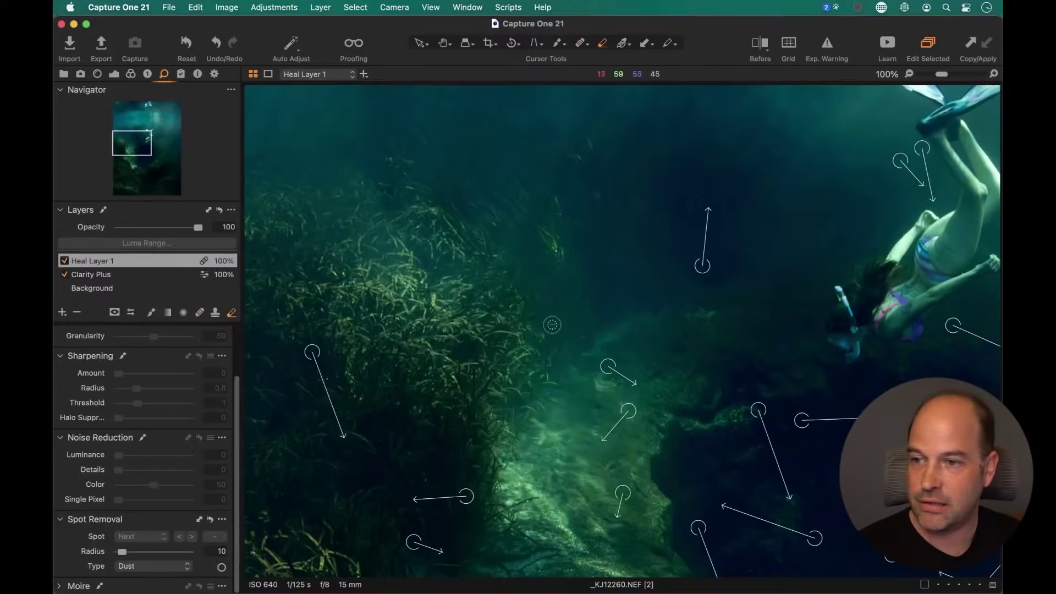
pyautogui.rightClick(553, 325)
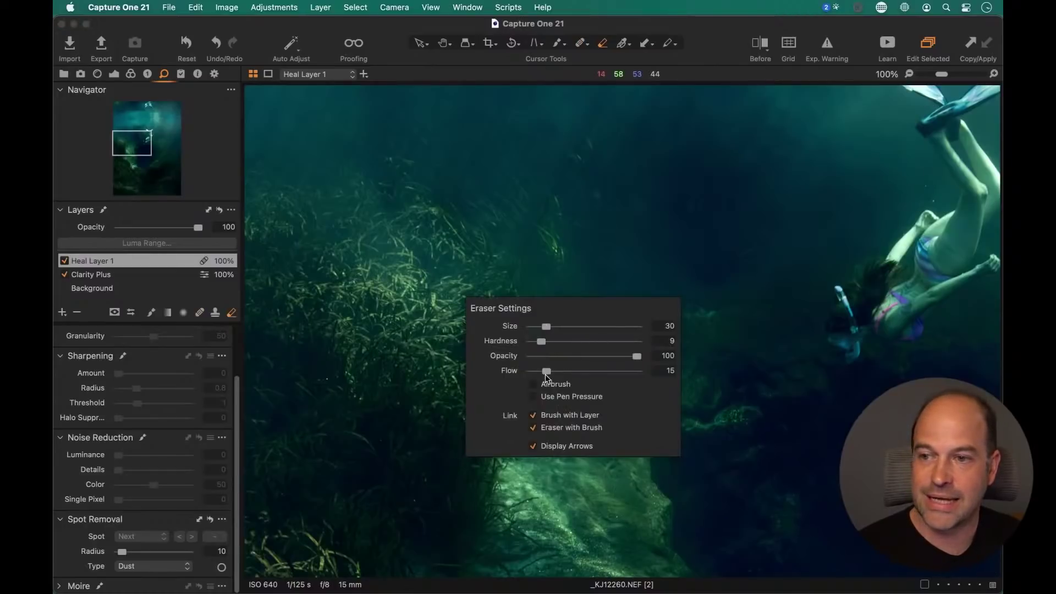
pyautogui.moveTo(546, 371); pyautogui.dragTo(654, 372)
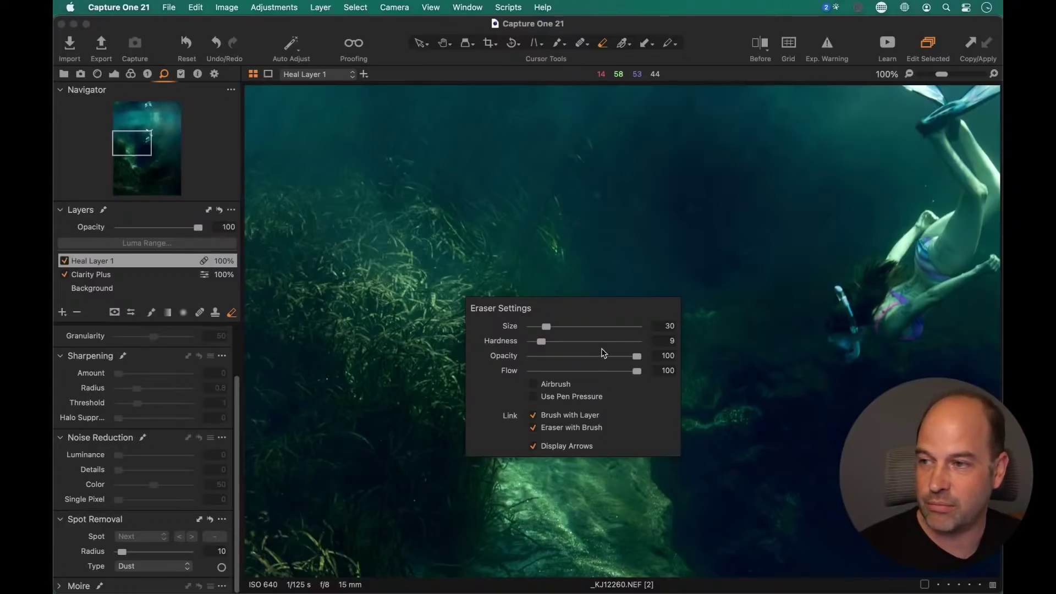
# Examine the healed area right of the dark hole with the Heal brush active, and fit the whole photo in view
pyautogui.click(200, 312)
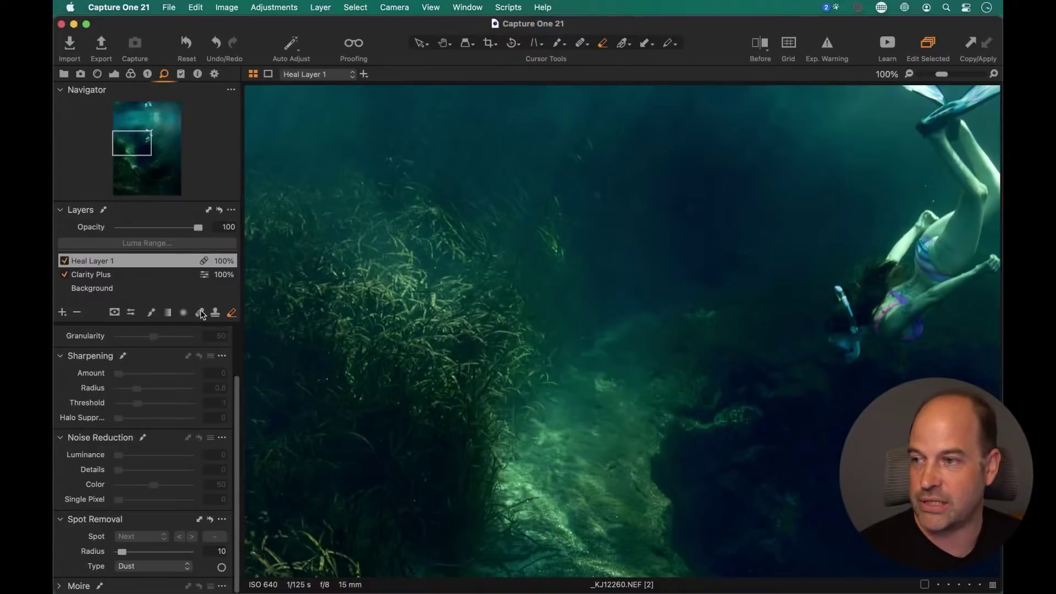
pyautogui.rightClick(549, 349)
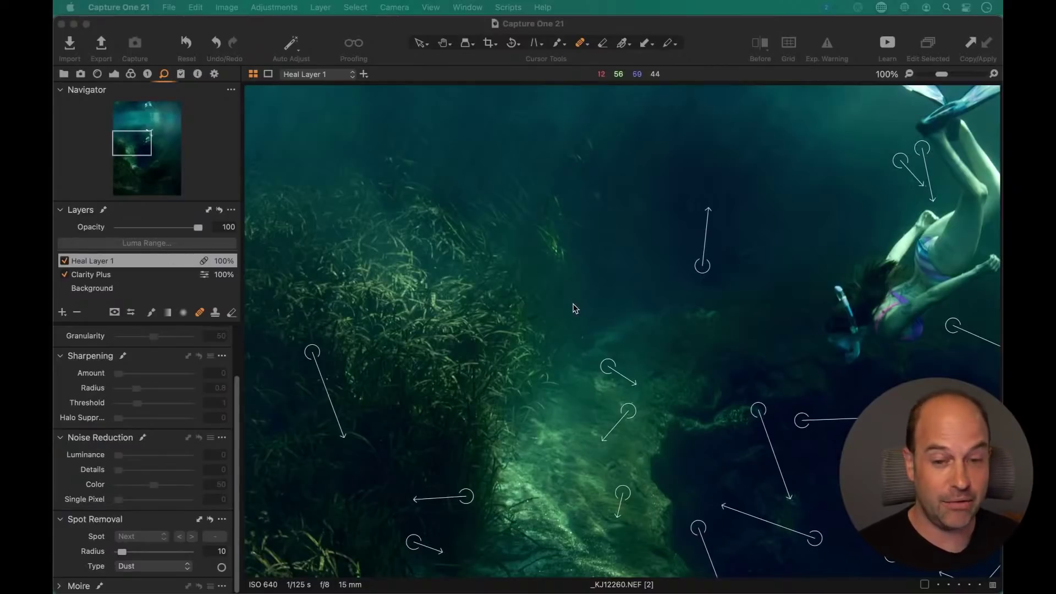
pyautogui.click(161, 154)
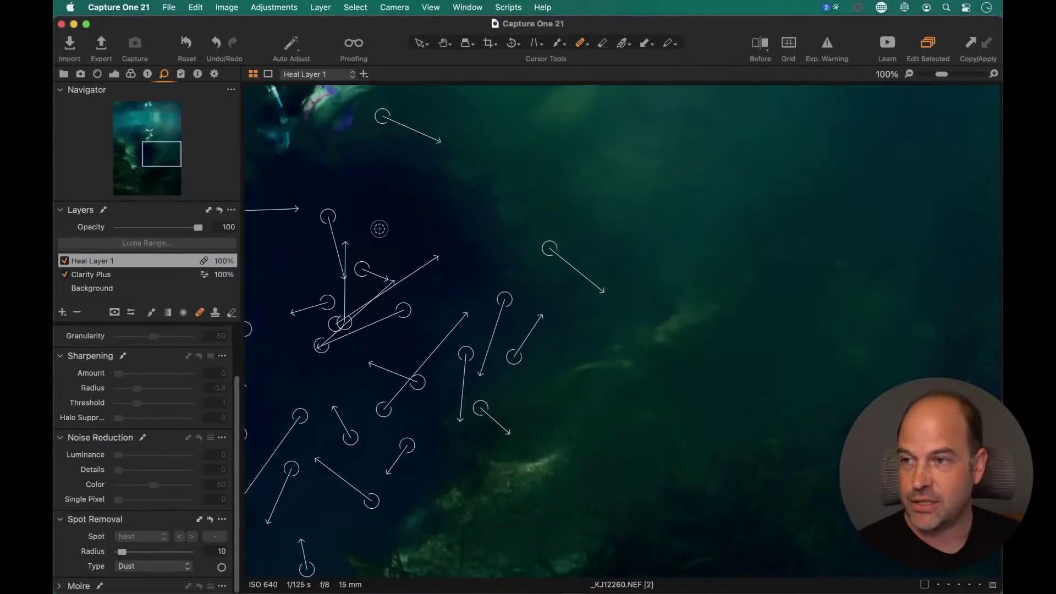
pyautogui.press('h')
pyautogui.press('super+0')
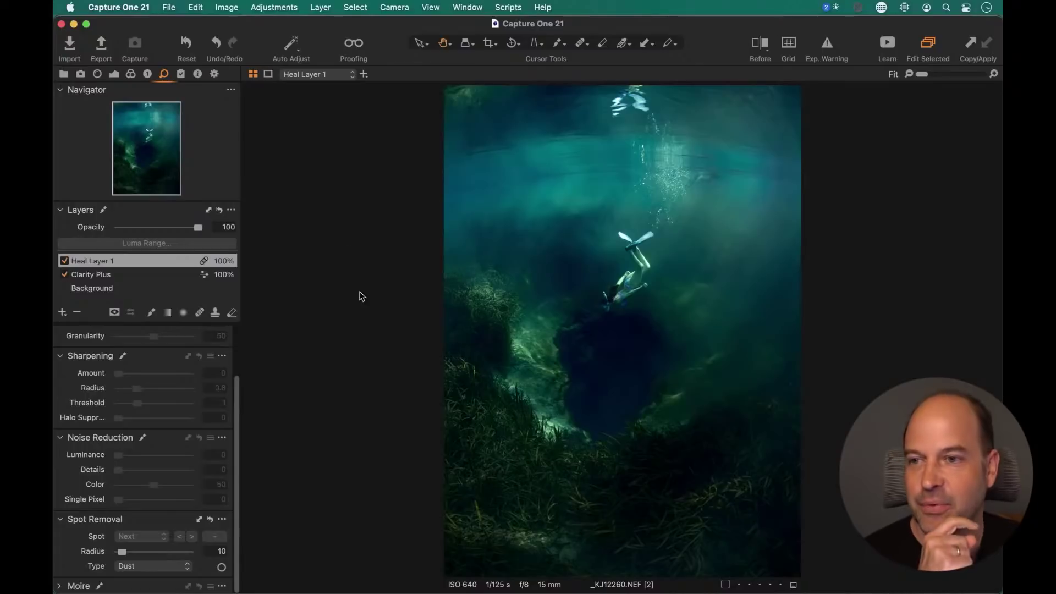
# Set both Highlight and White to -100 on the Background layer while viewing the diver at 100%
pyautogui.click(643, 246)
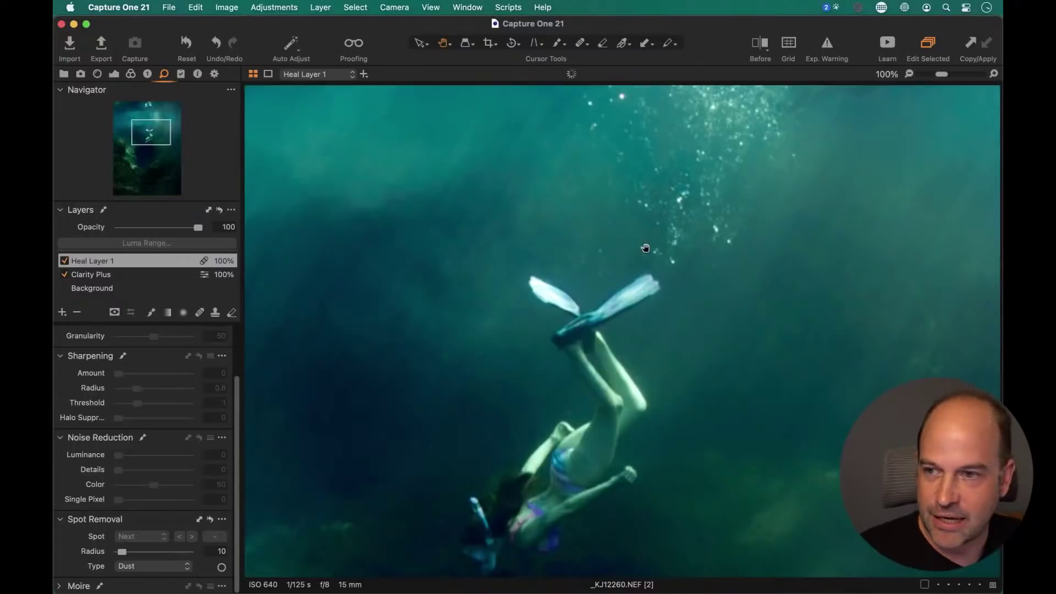
pyautogui.click(75, 298)
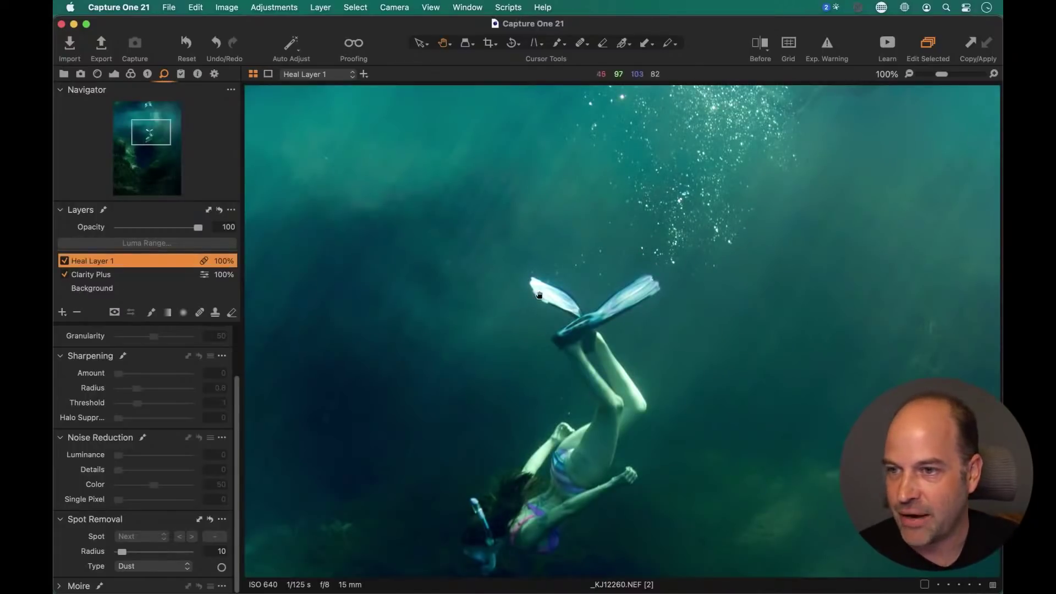
pyautogui.click(132, 289)
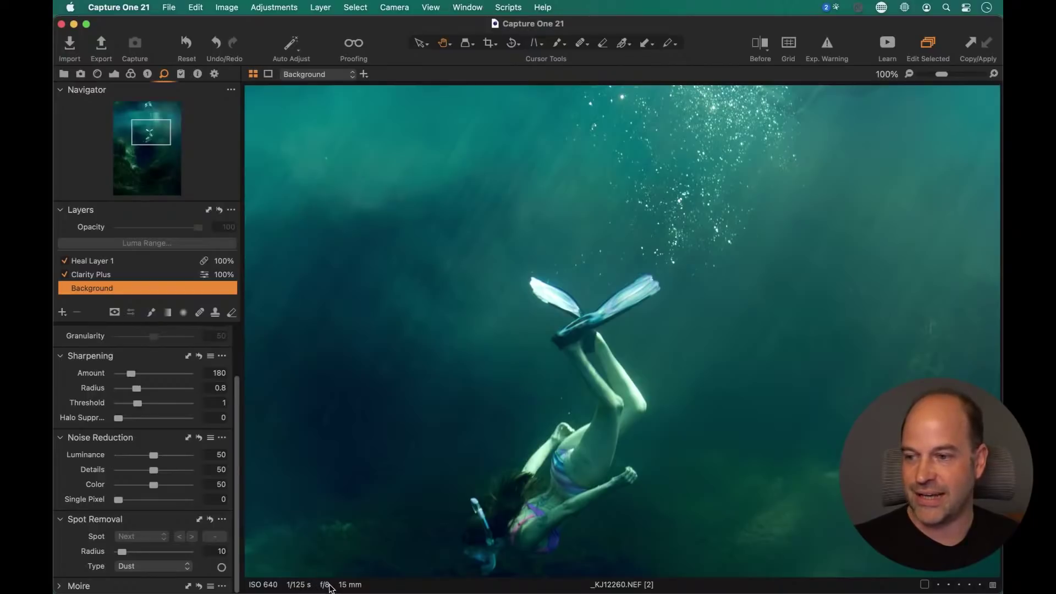
pyautogui.moveTo(576, 429); pyautogui.dragTo(500, 368)
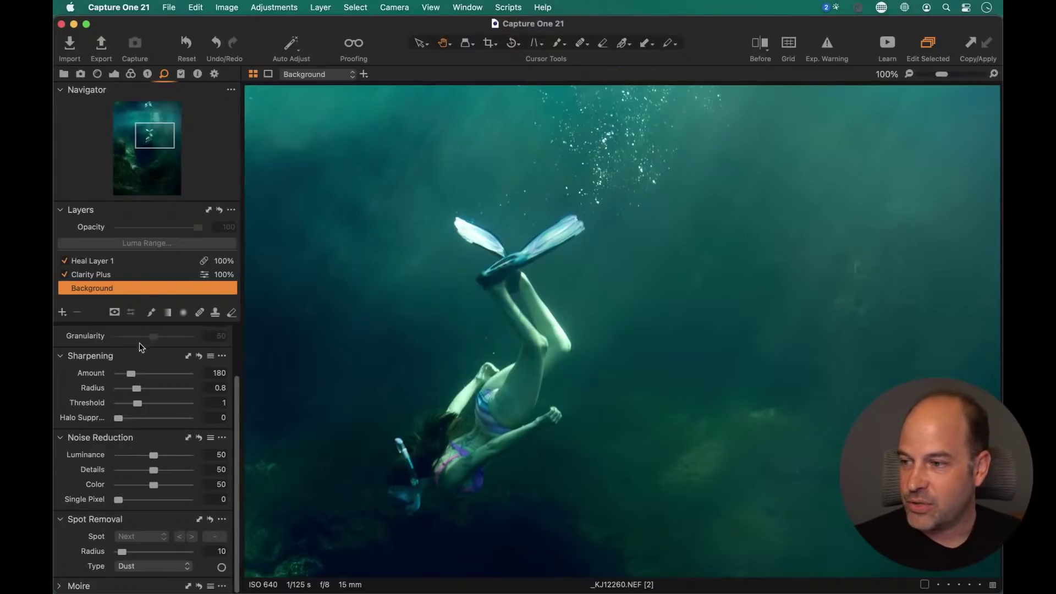
pyautogui.scroll(3, 134, 360)
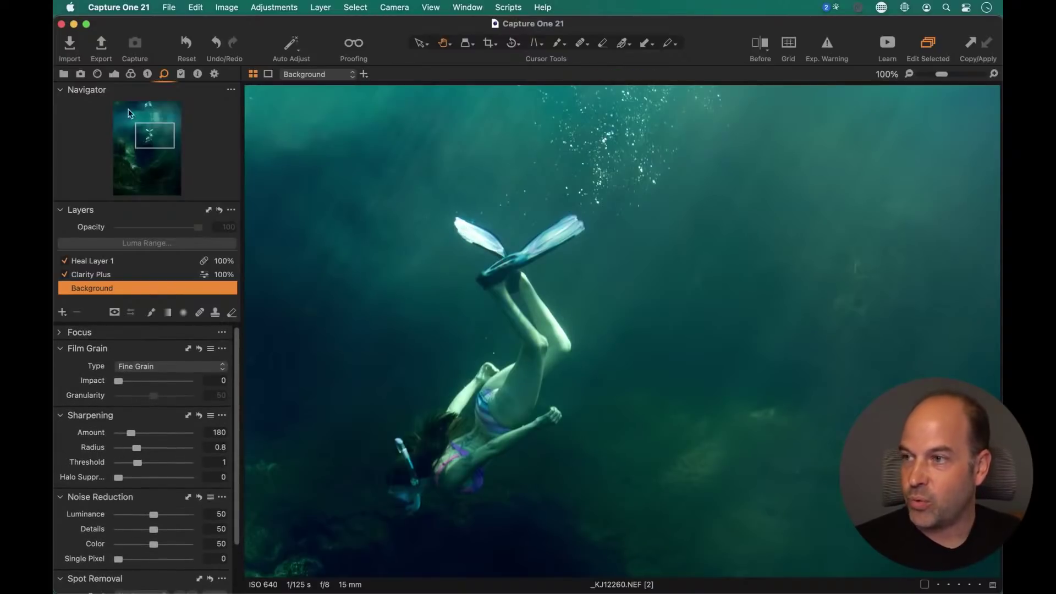
pyautogui.click(114, 74)
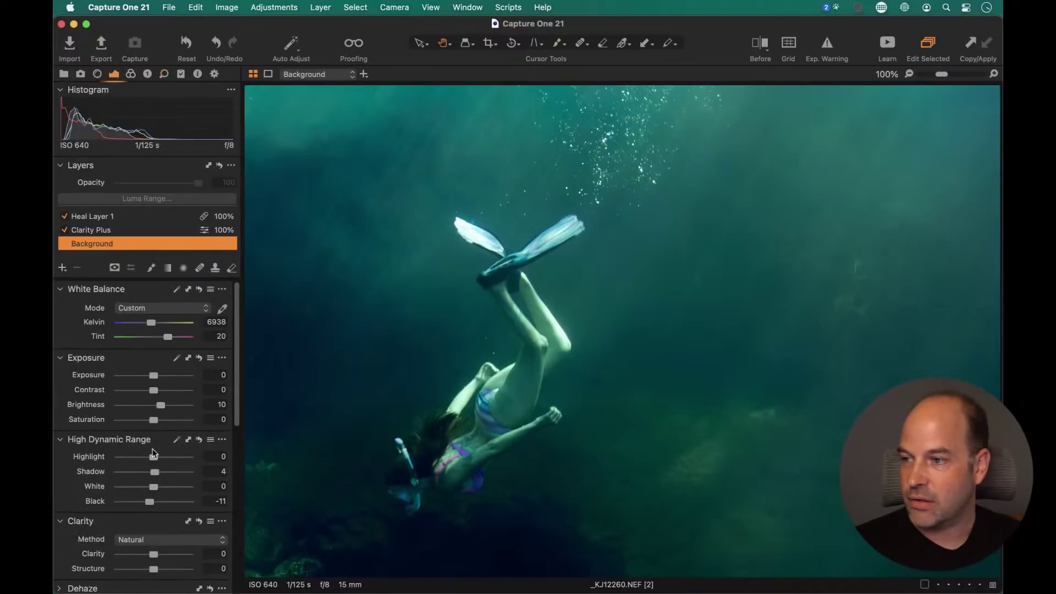
pyautogui.moveTo(154, 461); pyautogui.dragTo(56, 463)
pyautogui.moveTo(154, 487); pyautogui.dragTo(63, 488)
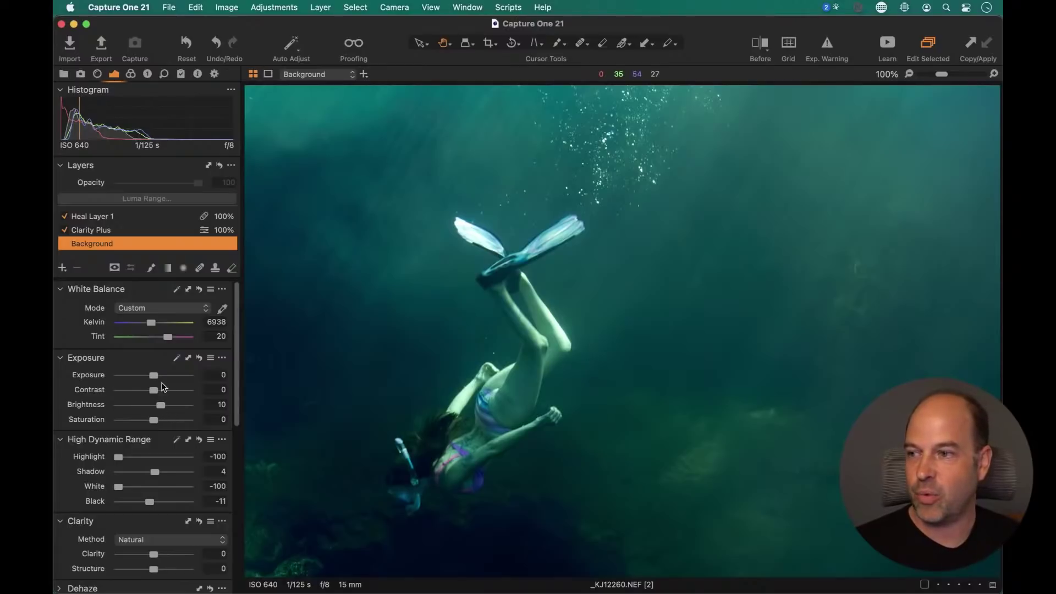
# Try lowering the Background layer's exposure to -4, and set it back to 0
pyautogui.moveTo(154, 379); pyautogui.dragTo(81, 371)
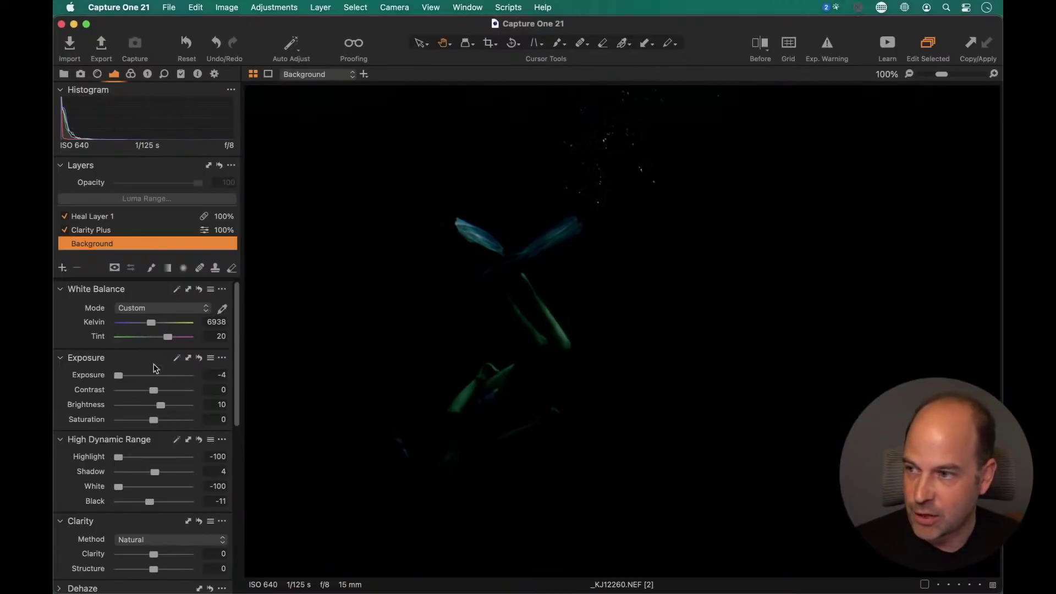
pyautogui.moveTo(118, 375); pyautogui.dragTo(153, 375)
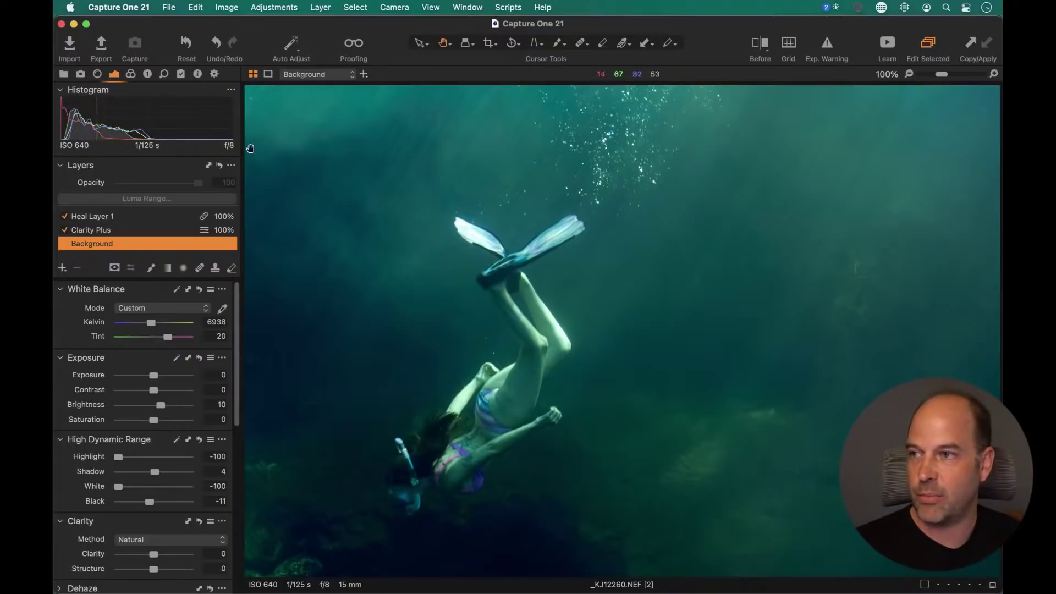
# Choose the Burn (darken) style brush and shrink it to fit within the diver's bright fin
pyautogui.click(148, 74)
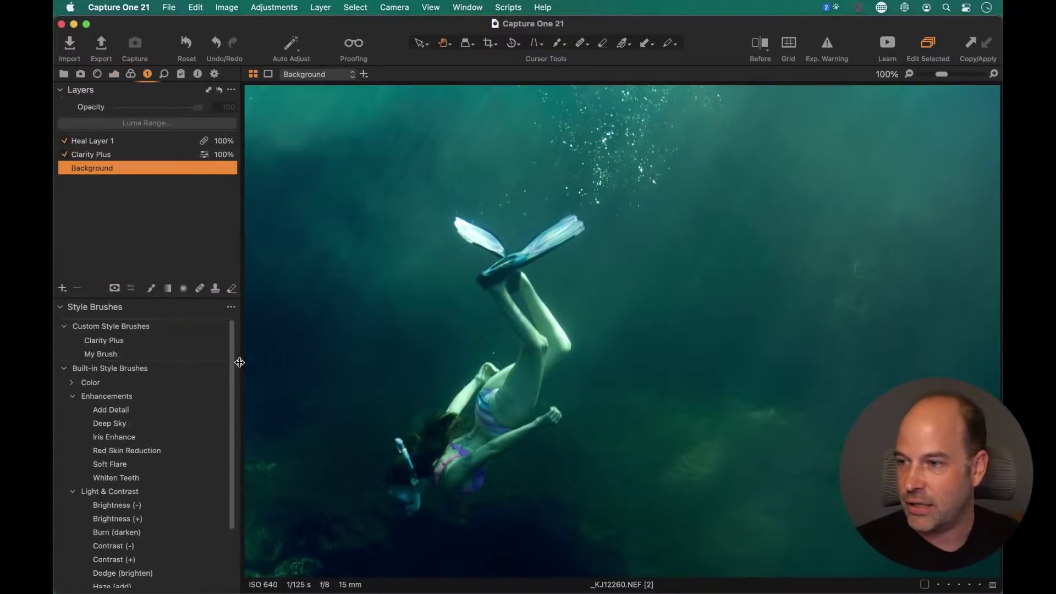
pyautogui.moveTo(233, 356); pyautogui.dragTo(233, 378)
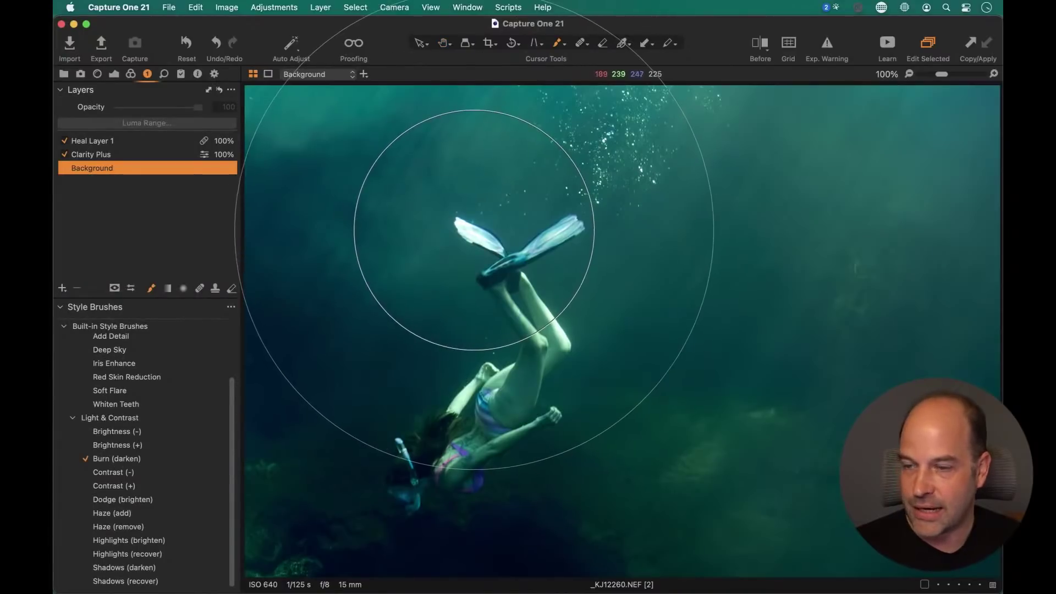
pyautogui.moveTo(478, 233)
pyautogui.mouseDown()
pyautogui.moveTo(424, 217)
pyautogui.moveTo(385, 226)
pyautogui.mouseUp()
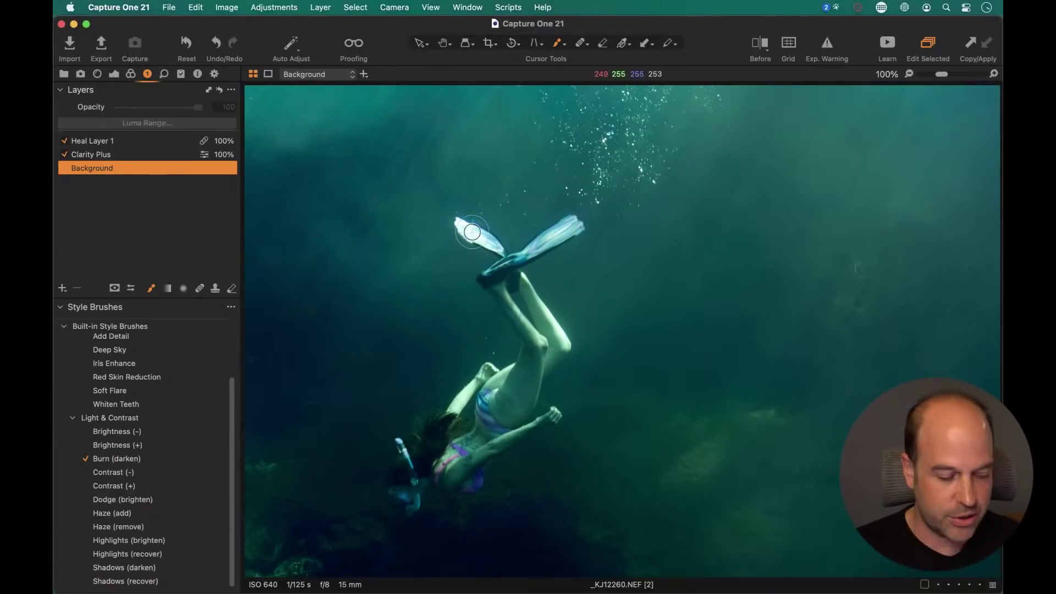
pyautogui.press('super+equal')
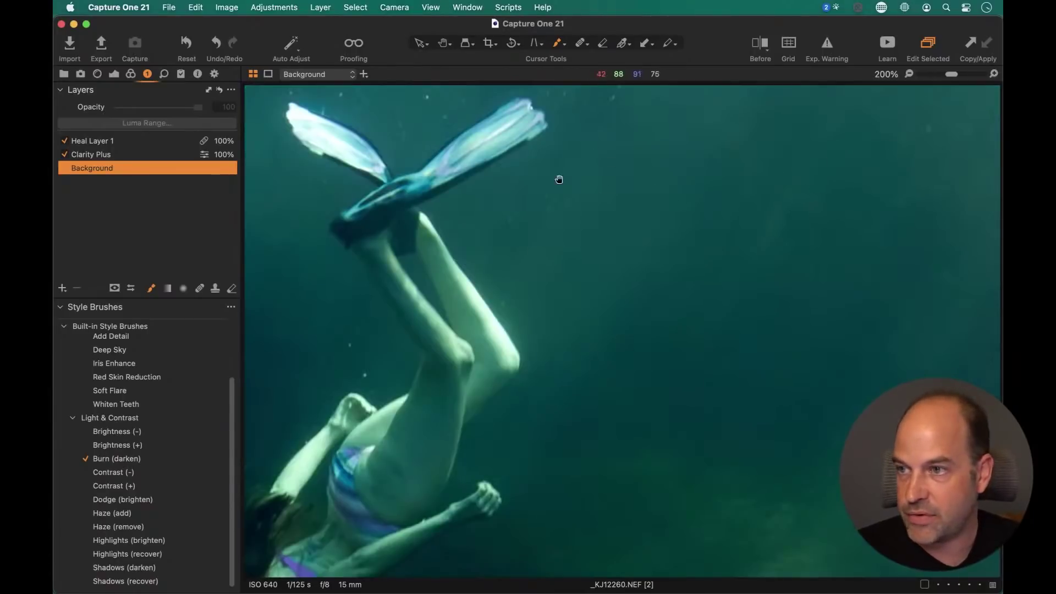
pyautogui.hscroll(-10, 559, 177)
pyautogui.scroll(4, 559, 177)
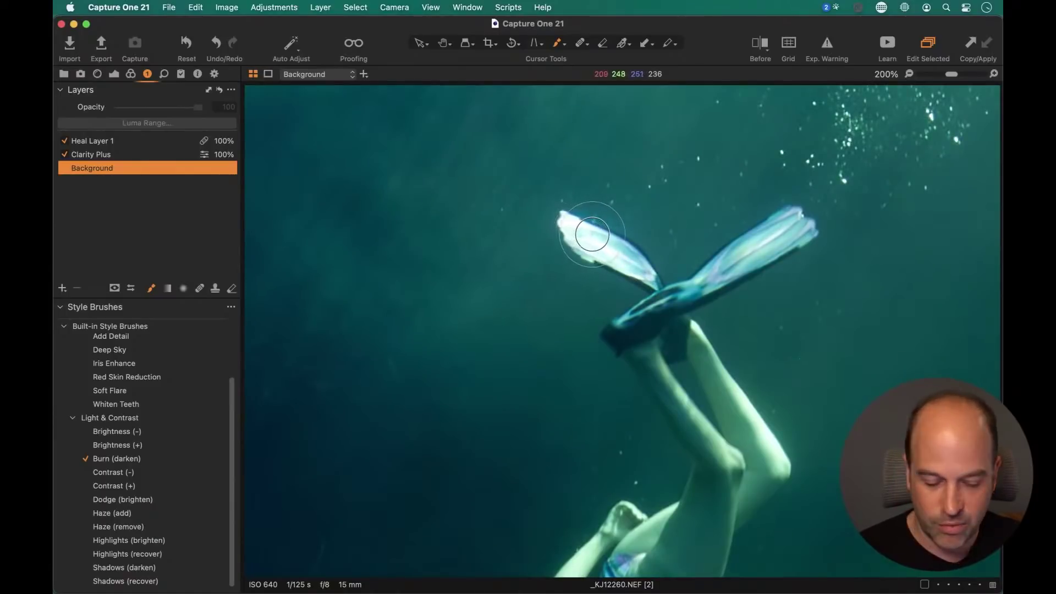
pyautogui.press('[')
pyautogui.press('[')
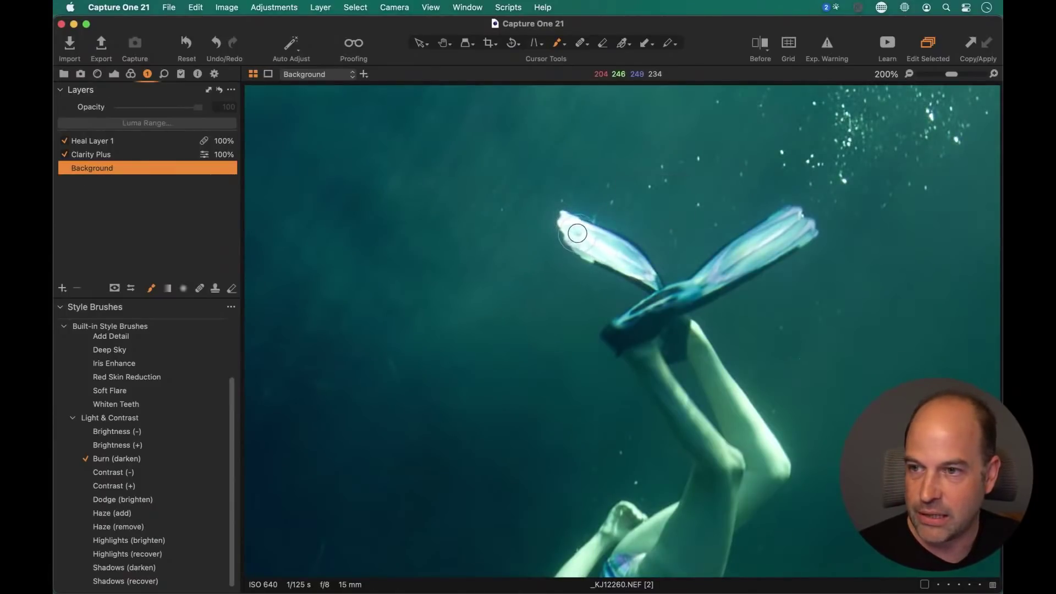
# Paint Burn (darken) over the bright areas of both fins and the diver's brightly lit knee
pyautogui.click(580, 239)
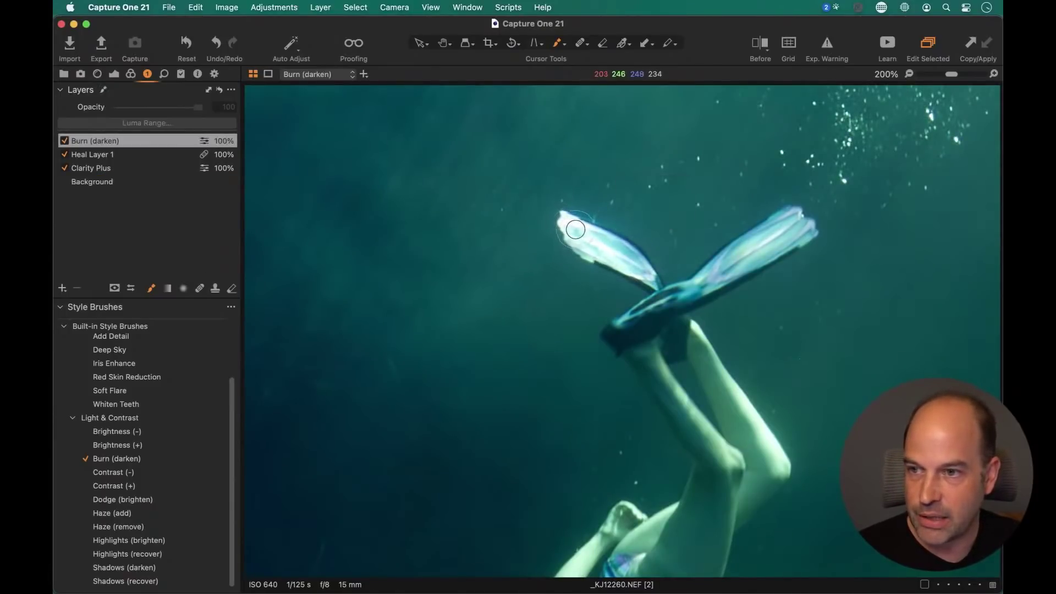
pyautogui.moveTo(580, 234)
pyautogui.mouseDown()
pyautogui.moveTo(644, 270)
pyautogui.moveTo(585, 248)
pyautogui.mouseUp()
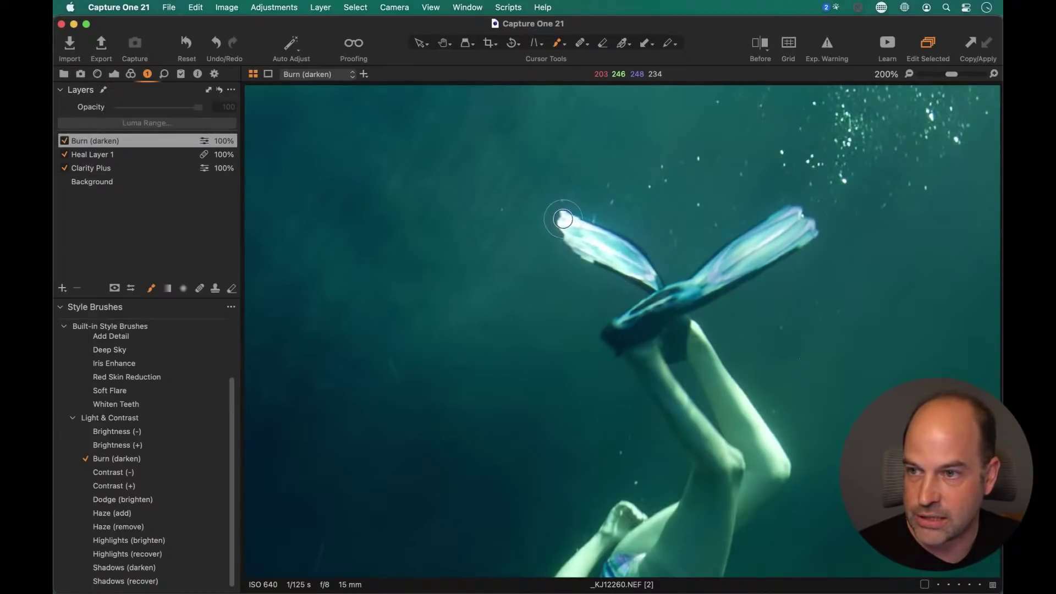
pyautogui.moveTo(577, 241)
pyautogui.mouseDown()
pyautogui.moveTo(644, 265)
pyautogui.moveTo(610, 250)
pyautogui.mouseUp()
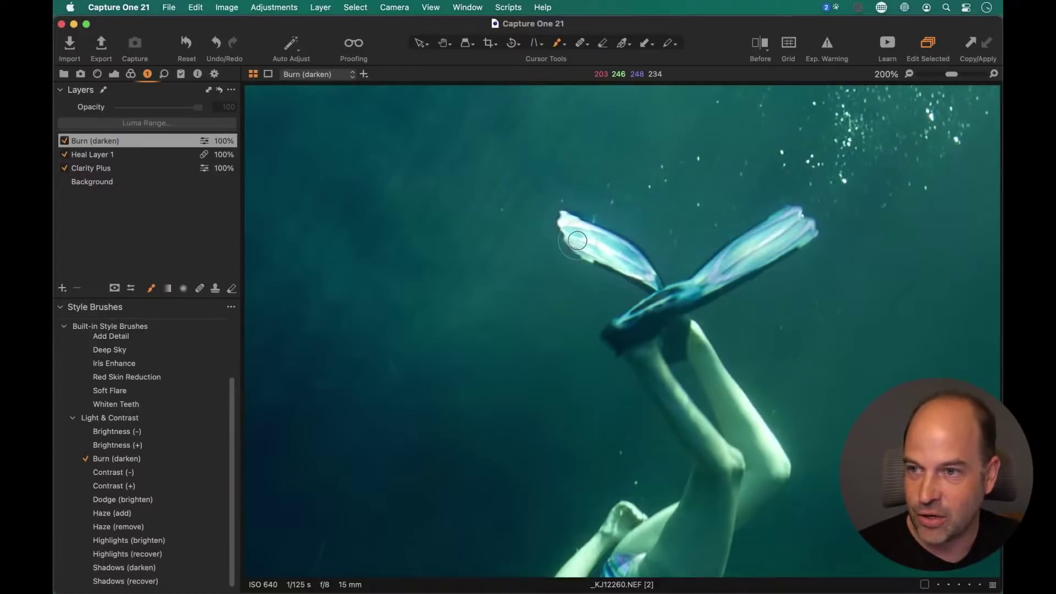
pyautogui.moveTo(581, 244)
pyautogui.mouseDown()
pyautogui.moveTo(668, 295)
pyautogui.moveTo(685, 265)
pyautogui.mouseUp()
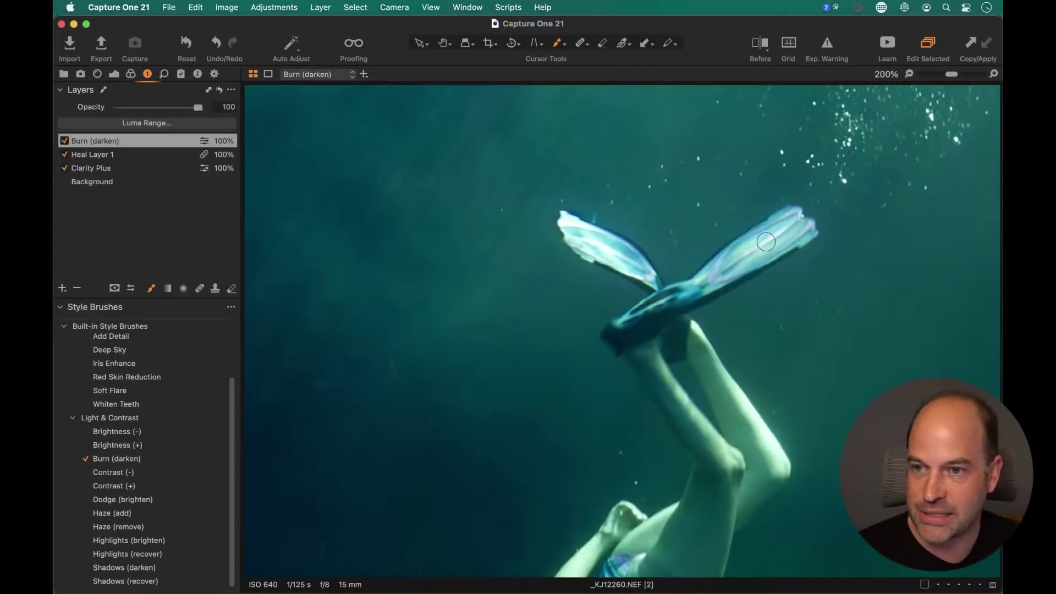
pyautogui.moveTo(781, 234)
pyautogui.mouseDown()
pyautogui.moveTo(664, 300)
pyautogui.moveTo(779, 240)
pyautogui.moveTo(794, 217)
pyautogui.moveTo(804, 230)
pyautogui.moveTo(792, 248)
pyautogui.mouseUp()
pyautogui.moveTo(562, 224)
pyautogui.mouseDown()
pyautogui.moveTo(587, 246)
pyautogui.moveTo(618, 258)
pyautogui.moveTo(558, 217)
pyautogui.moveTo(597, 249)
pyautogui.moveTo(573, 226)
pyautogui.mouseUp()
pyautogui.moveTo(781, 465)
pyautogui.mouseDown()
pyautogui.moveTo(734, 395)
pyautogui.moveTo(746, 428)
pyautogui.moveTo(728, 381)
pyautogui.moveTo(787, 467)
pyautogui.moveTo(766, 445)
pyautogui.moveTo(770, 434)
pyautogui.mouseUp()
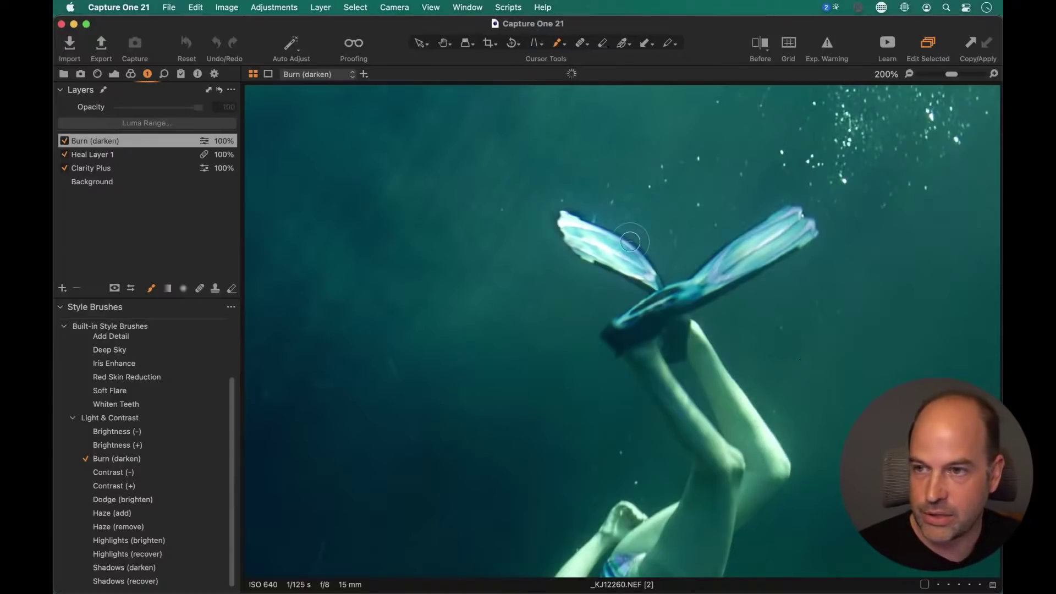
# Switch to the Eraser on the Burn (darken) layer, and compare the fins at 200% with that layer hidden and shown
pyautogui.click(231, 289)
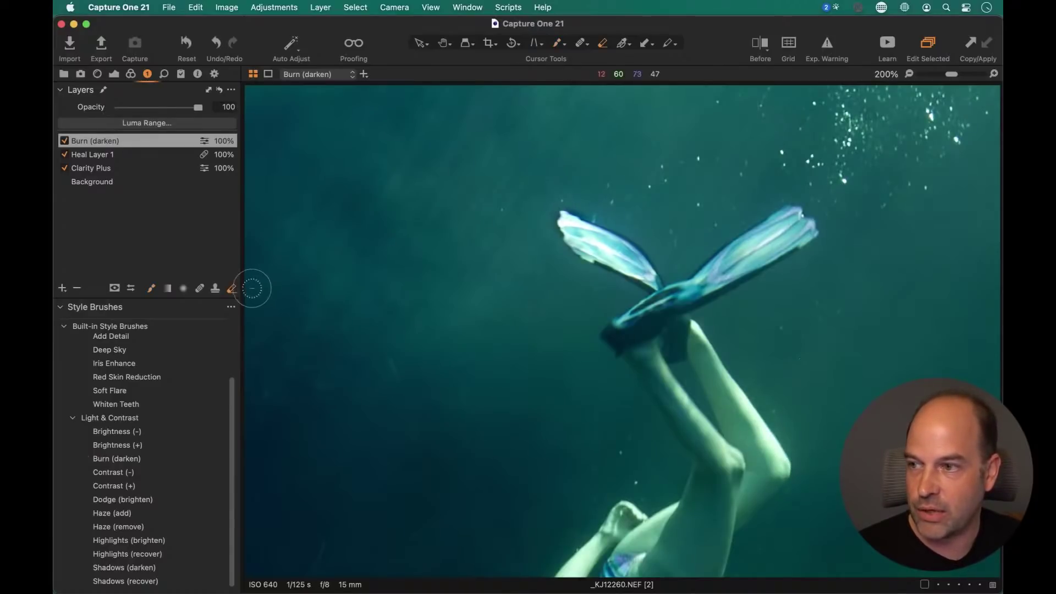
pyautogui.rightClick(591, 196)
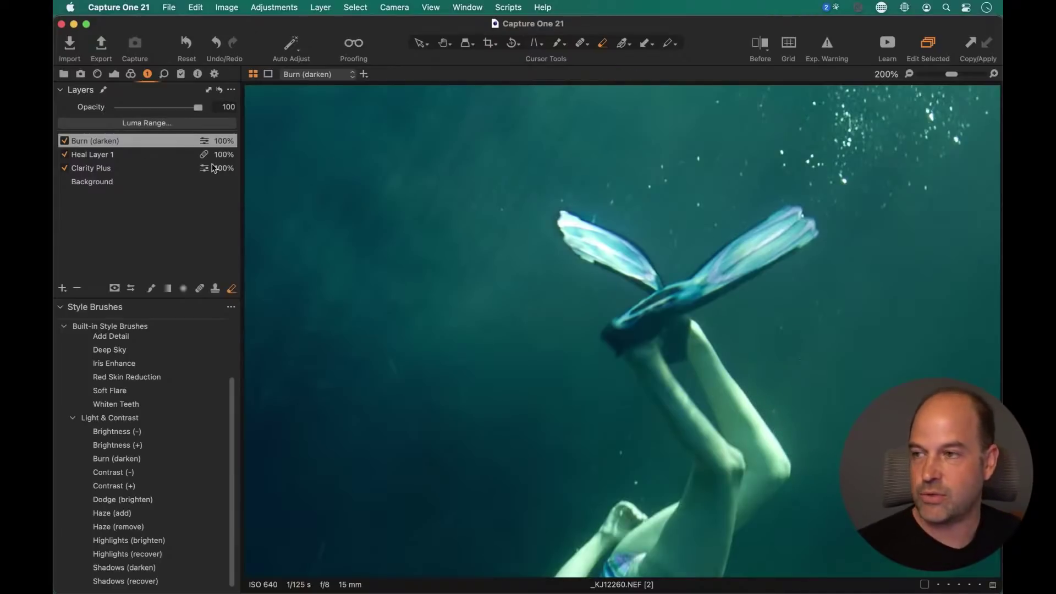
pyautogui.click(64, 142)
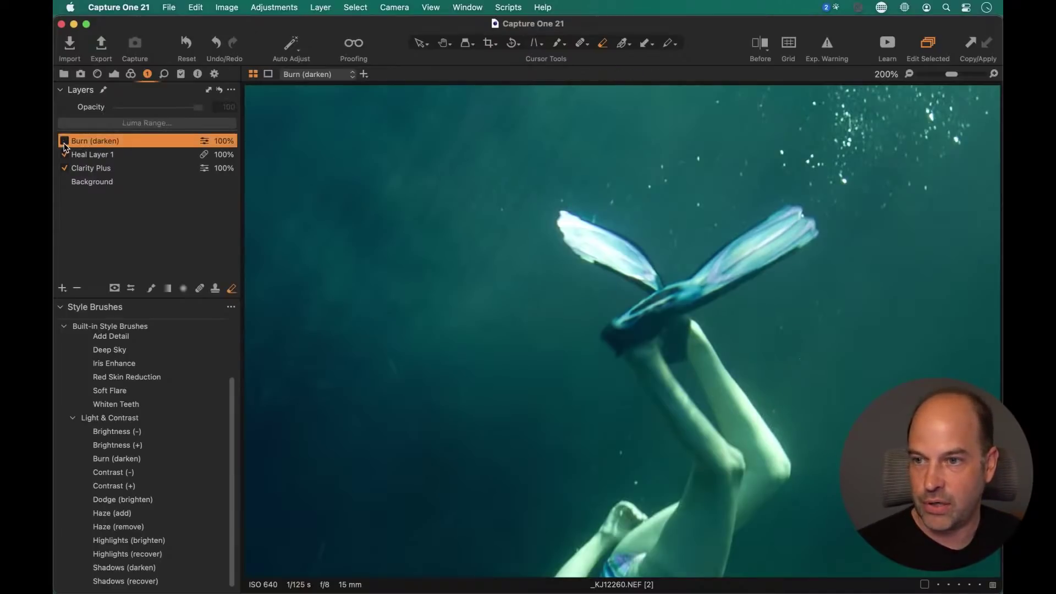
pyautogui.click(65, 141)
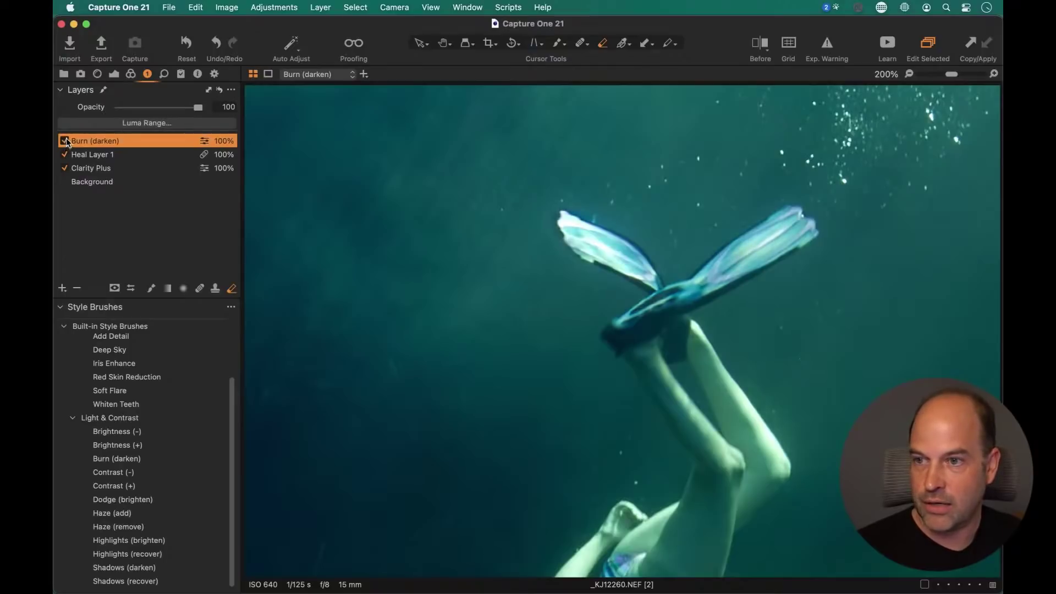
pyautogui.click(65, 143)
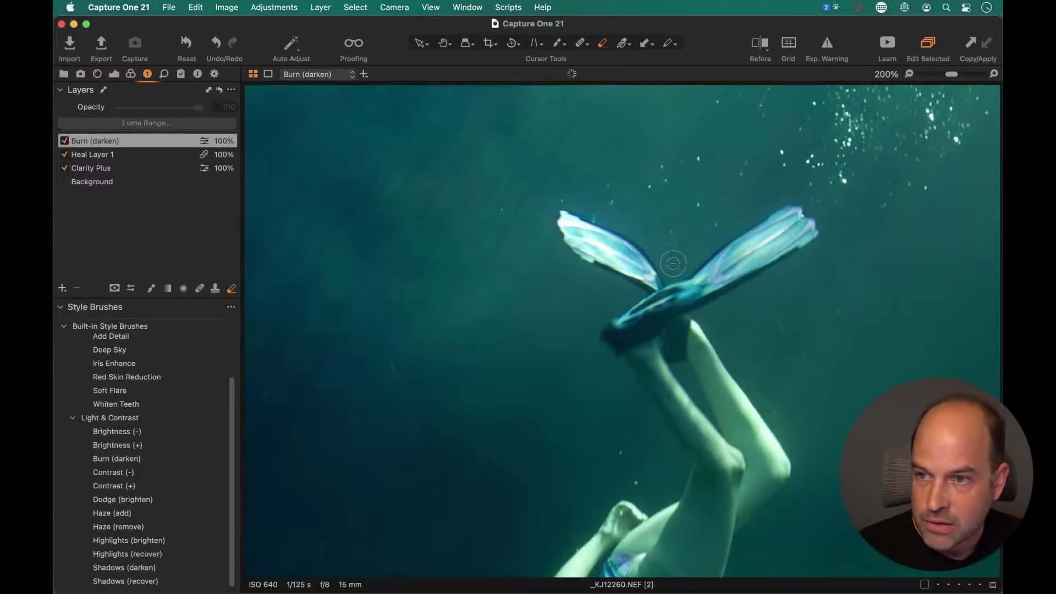
# Check the burn effect in the whole photo and at 67% by turning the Burn (darken) layer off and on, leaving it enabled
pyautogui.press('super+0')
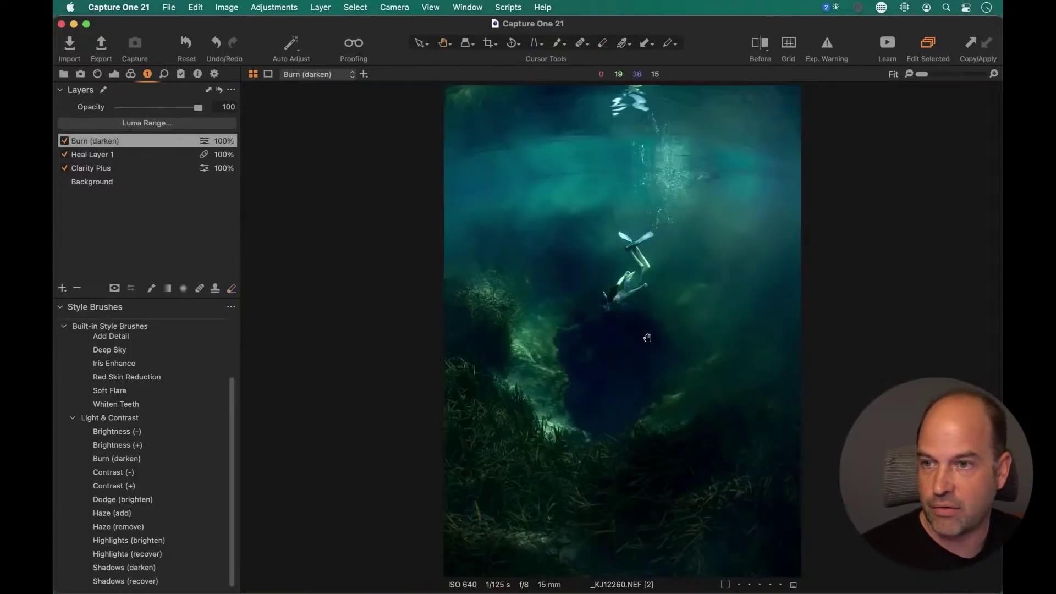
pyautogui.click(65, 141)
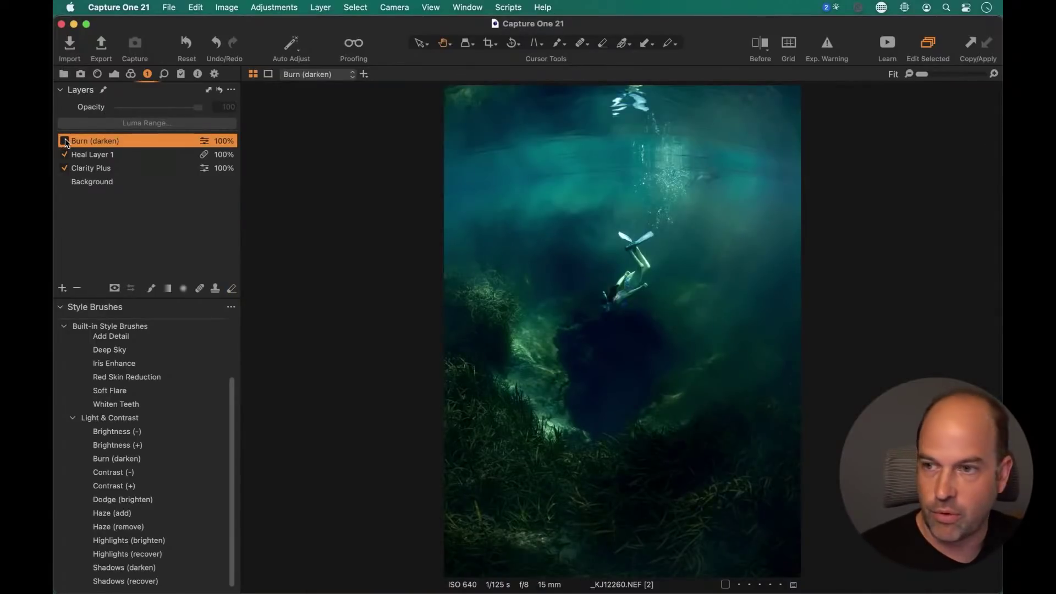
pyautogui.press('super+equal')
pyautogui.press('super+equal')
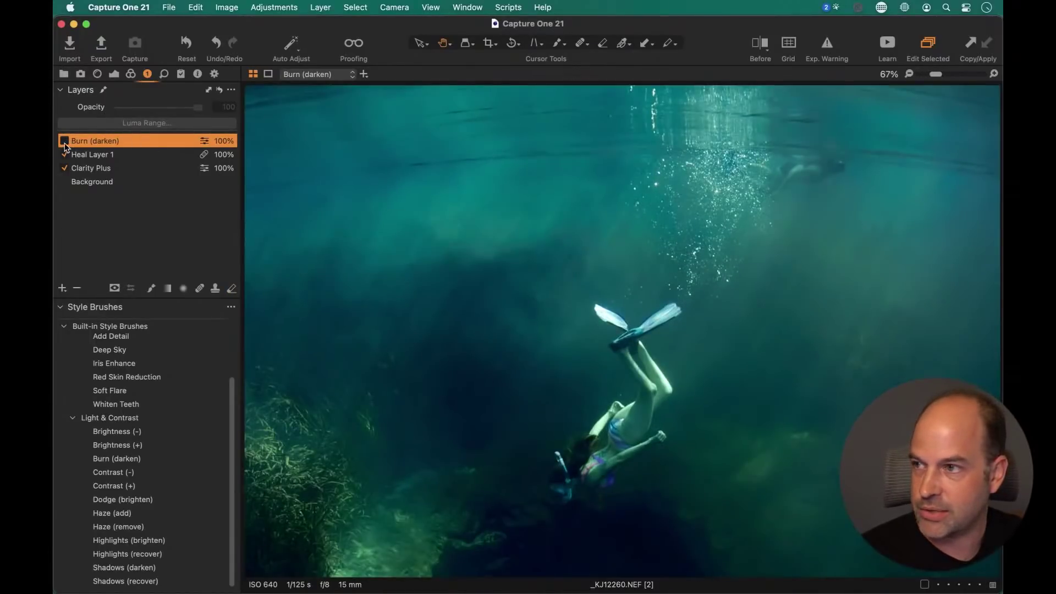
pyautogui.click(63, 142)
pyautogui.click(63, 141)
pyautogui.click(63, 141)
pyautogui.click(62, 142)
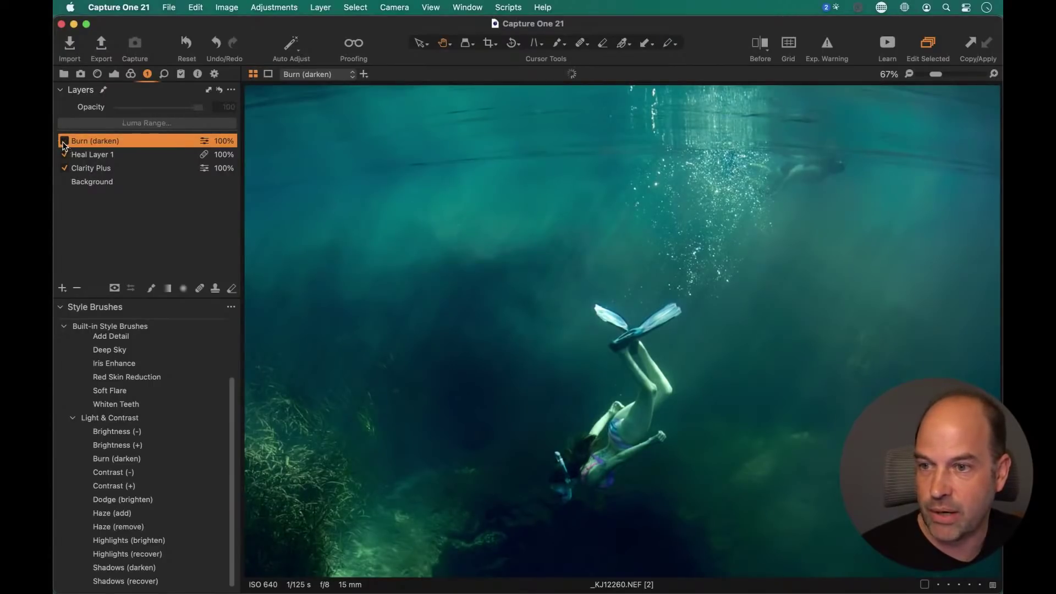
pyautogui.click(64, 141)
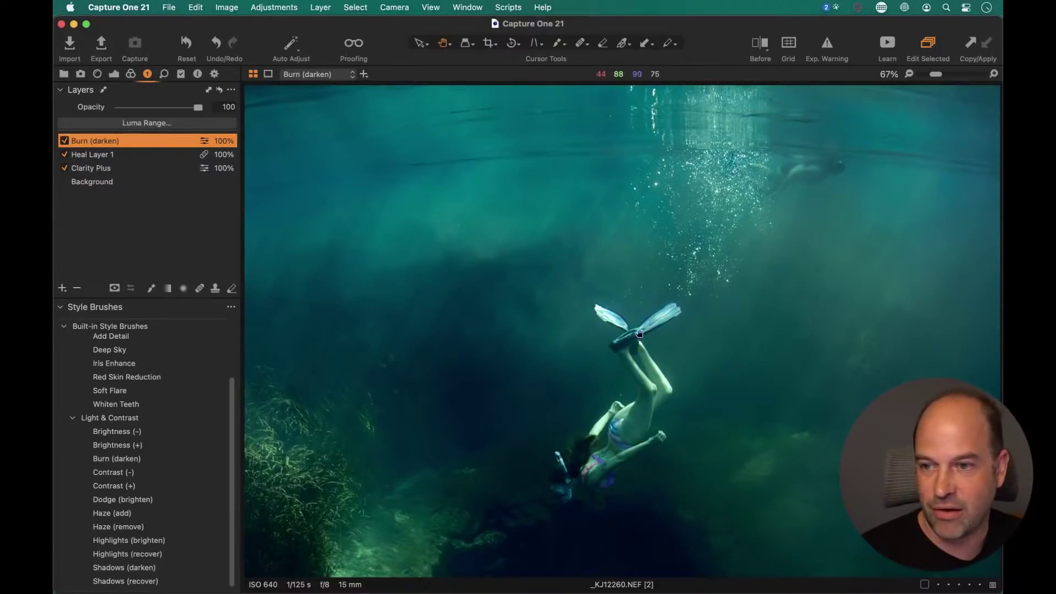
pyautogui.click(63, 142)
pyautogui.click(64, 143)
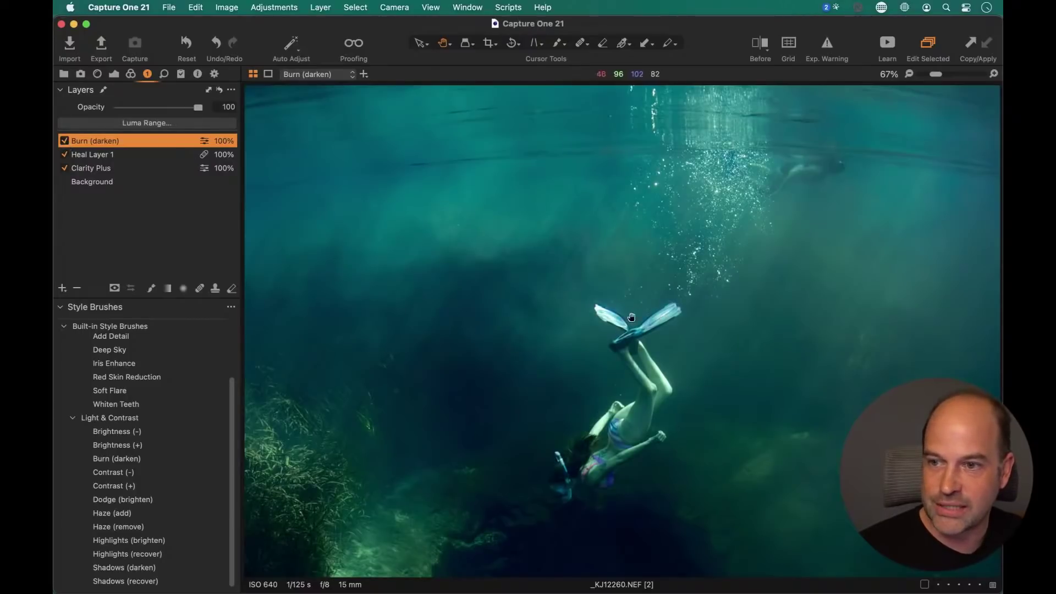
# Compare the whole photo with its original using the split before/after view, sweeping the divider across the image
pyautogui.press('super+0')
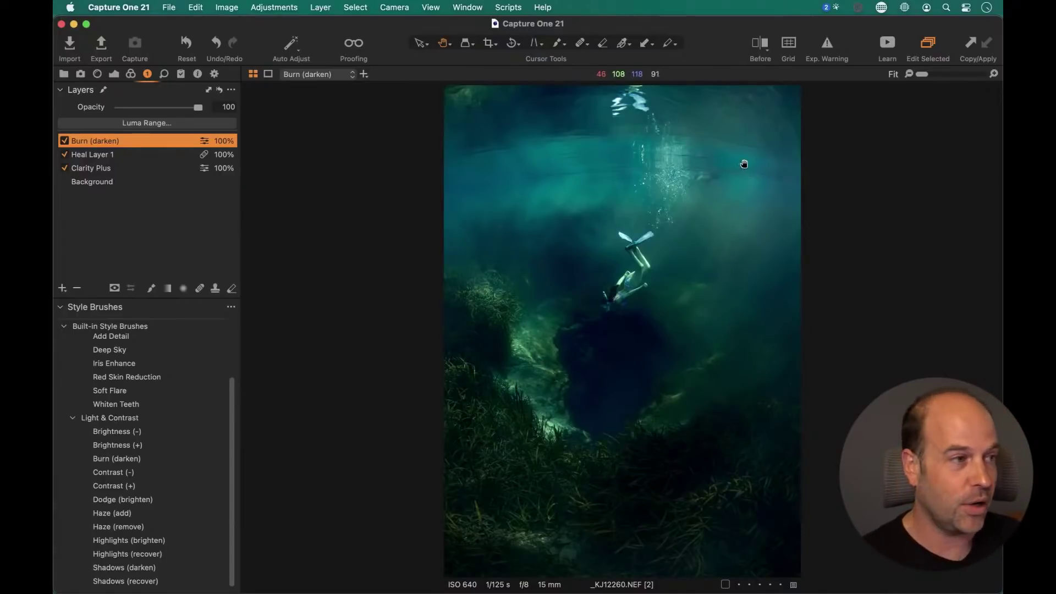
pyautogui.click(762, 44)
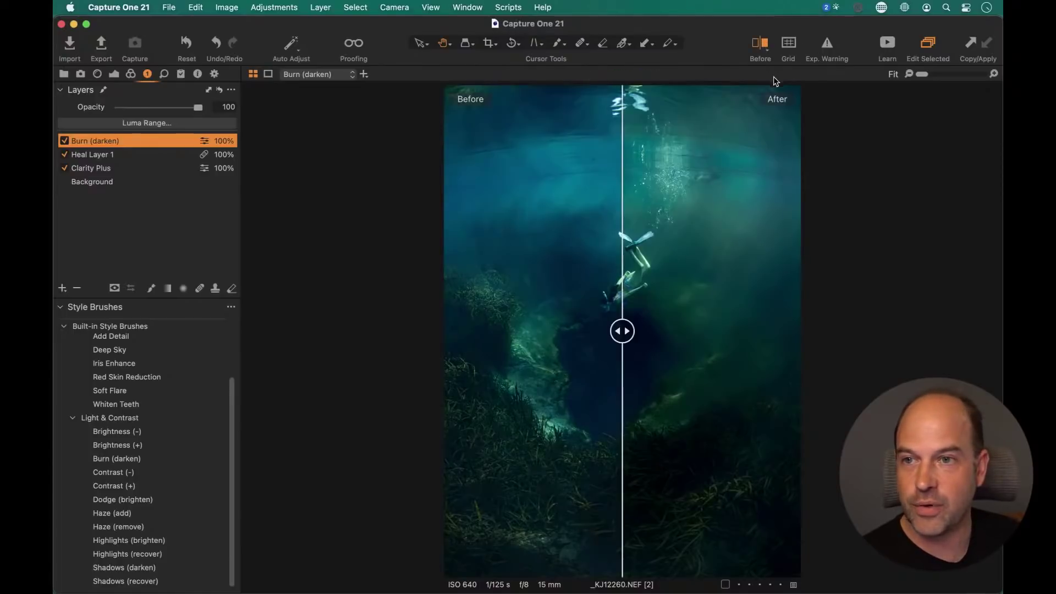
pyautogui.moveTo(630, 324); pyautogui.dragTo(829, 310)
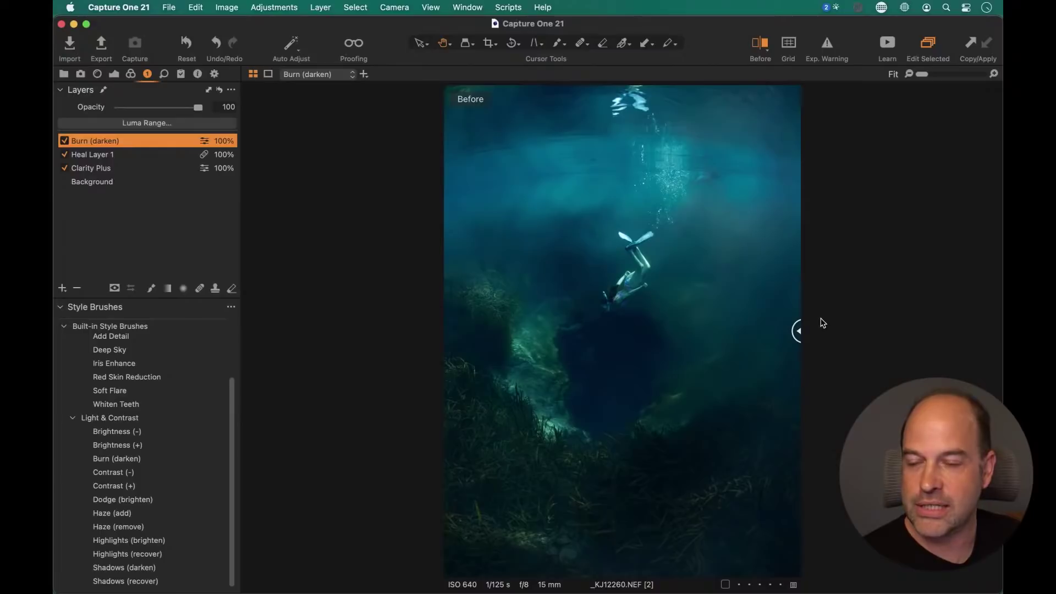
pyautogui.moveTo(804, 330); pyautogui.dragTo(465, 354)
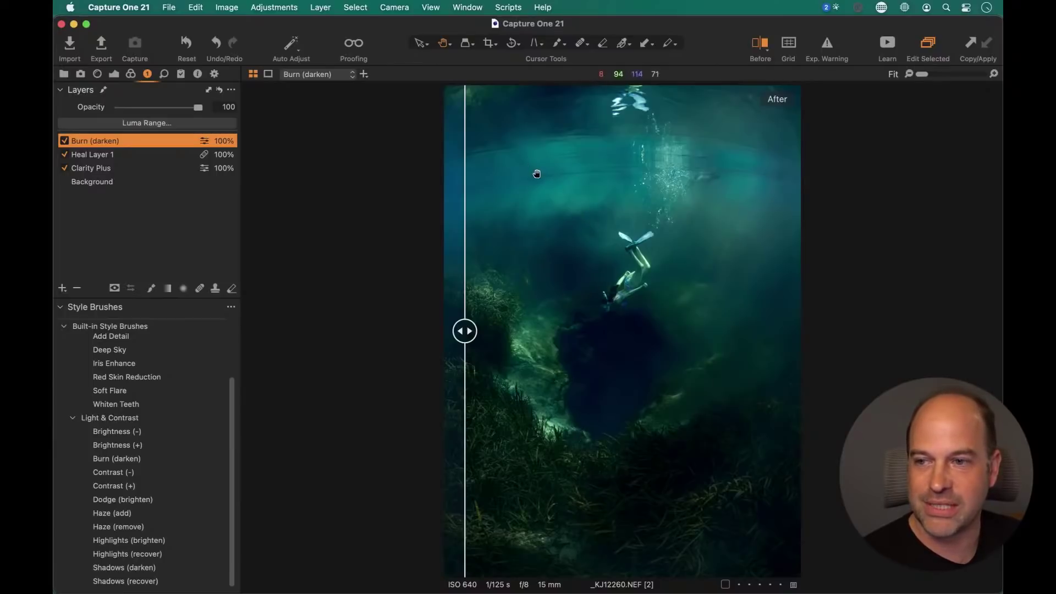
# Compare the area around the diver at 100% and the whole photo with the before/after divider, and turn the comparison off
pyautogui.click(615, 378)
pyautogui.moveTo(290, 330); pyautogui.dragTo(347, 358)
pyautogui.moveTo(637, 312); pyautogui.dragTo(633, 238)
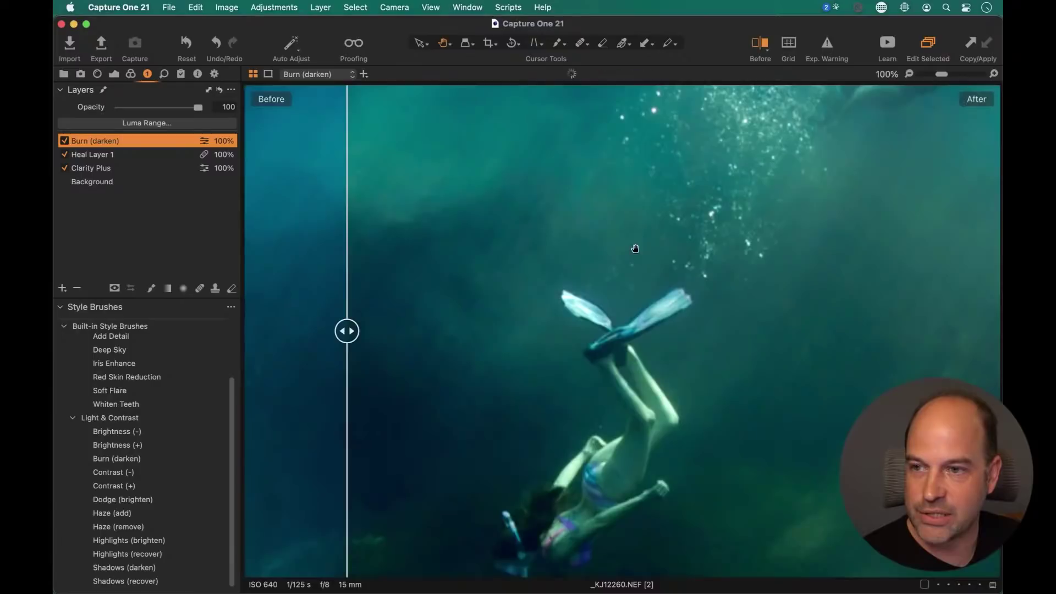
pyautogui.moveTo(347, 330); pyautogui.dragTo(413, 314)
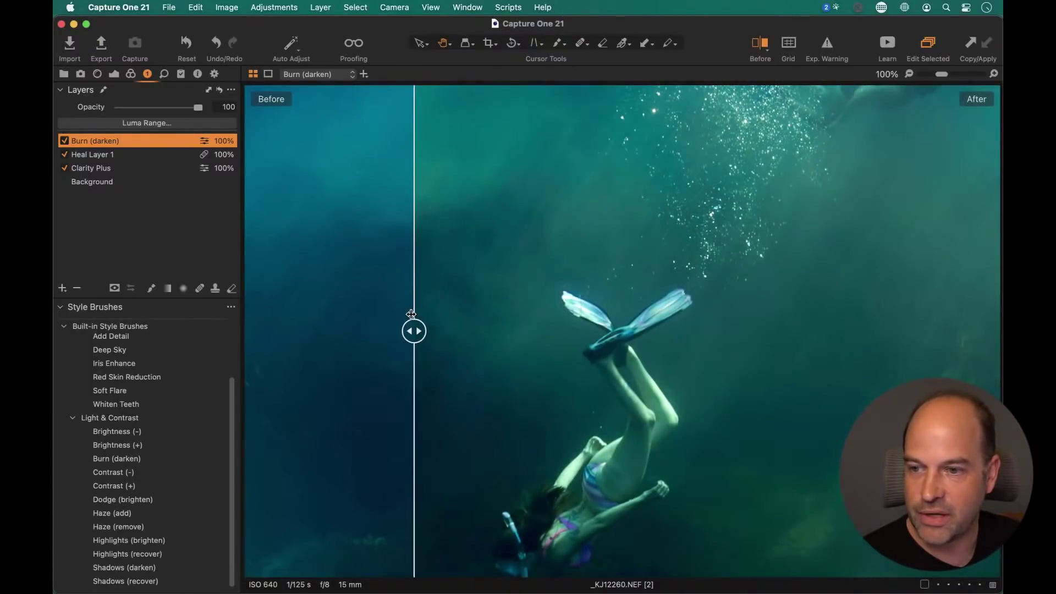
pyautogui.press('super+0')
pyautogui.moveTo(522, 330)
pyautogui.mouseDown()
pyautogui.moveTo(873, 319)
pyautogui.moveTo(531, 336)
pyautogui.moveTo(539, 332)
pyautogui.mouseUp()
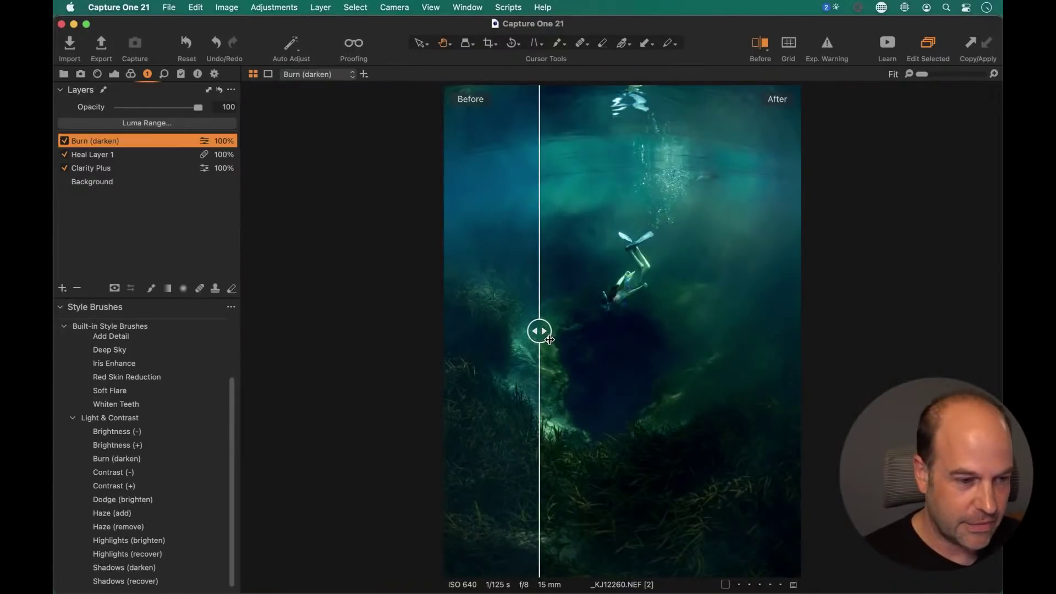
pyautogui.press('y')
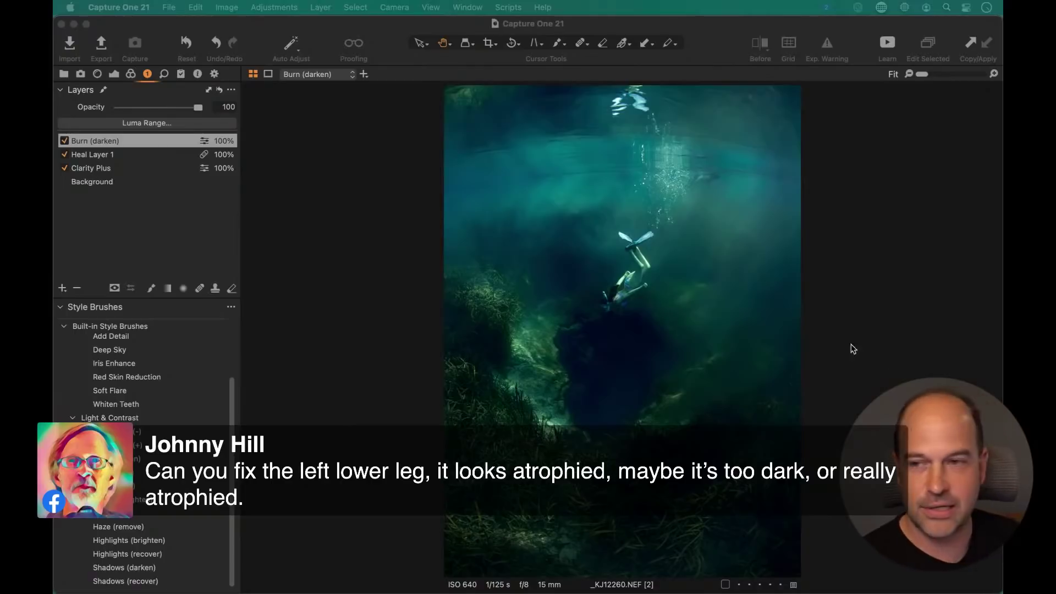
# Examine the diver's left lower leg at 200%, and zoom back out to 50%
pyautogui.doubleClick(641, 303)
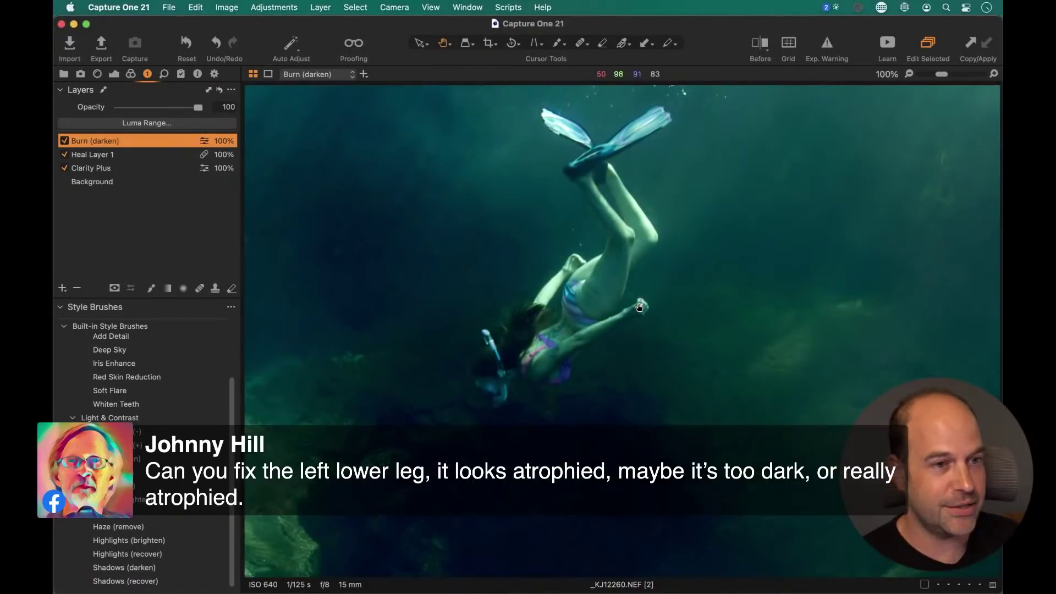
pyautogui.scroll(2, 612, 307)
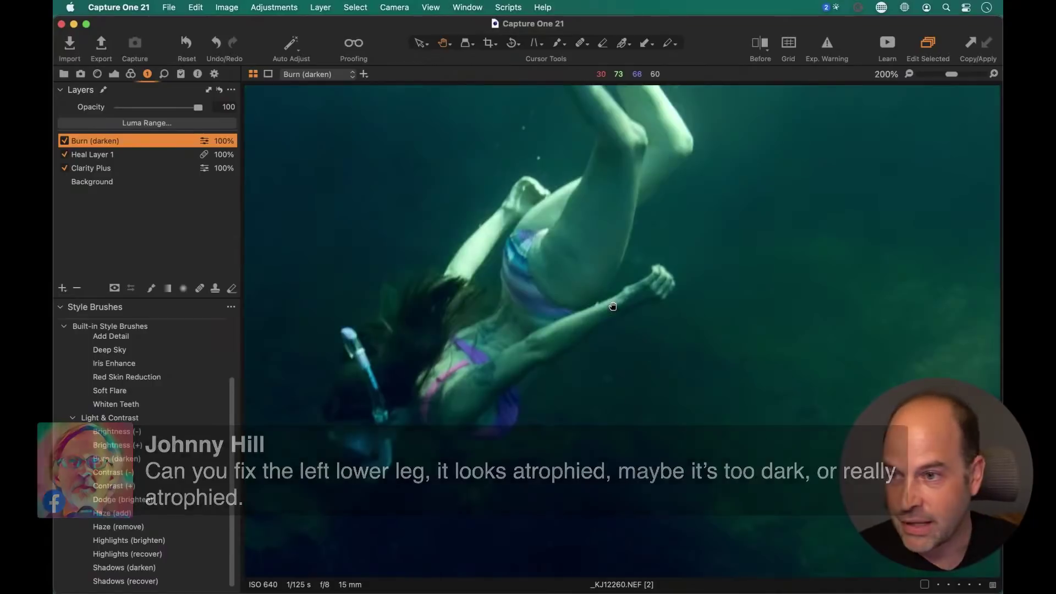
pyautogui.moveTo(633, 234); pyautogui.dragTo(632, 354)
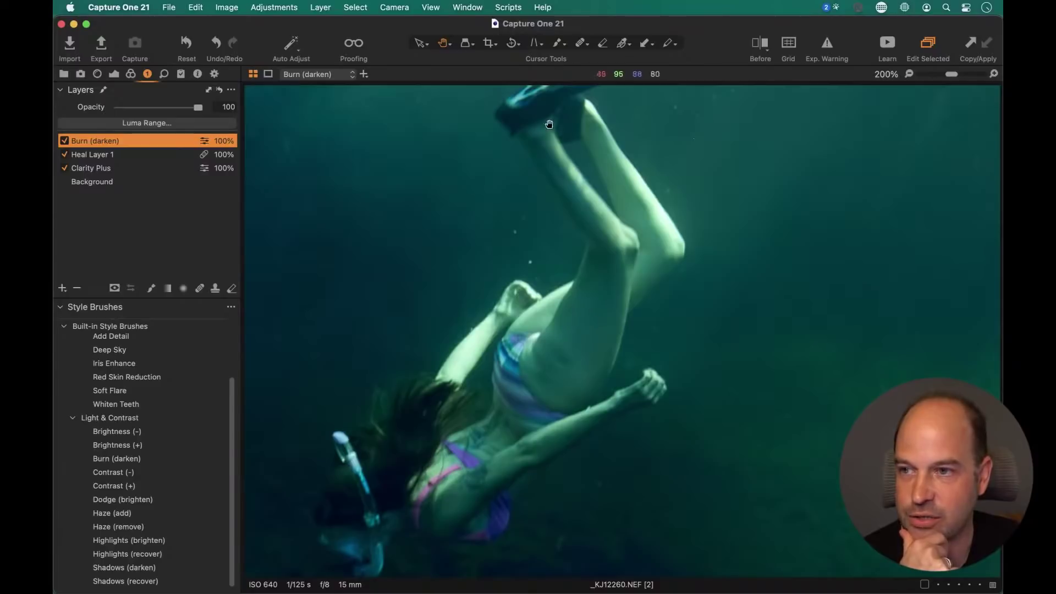
pyautogui.moveTo(607, 227); pyautogui.dragTo(651, 311)
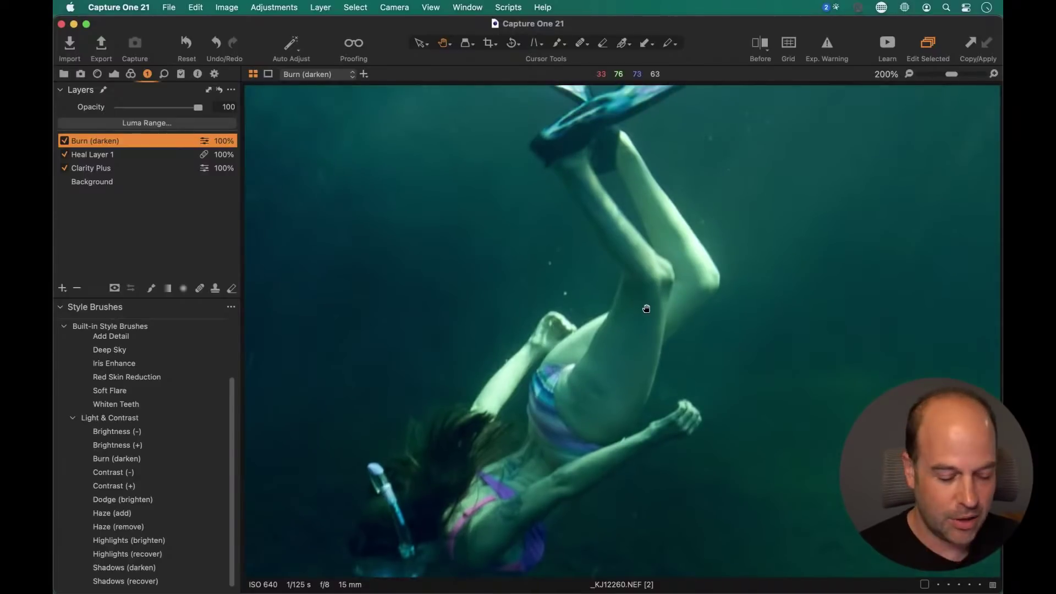
pyautogui.click(647, 309)
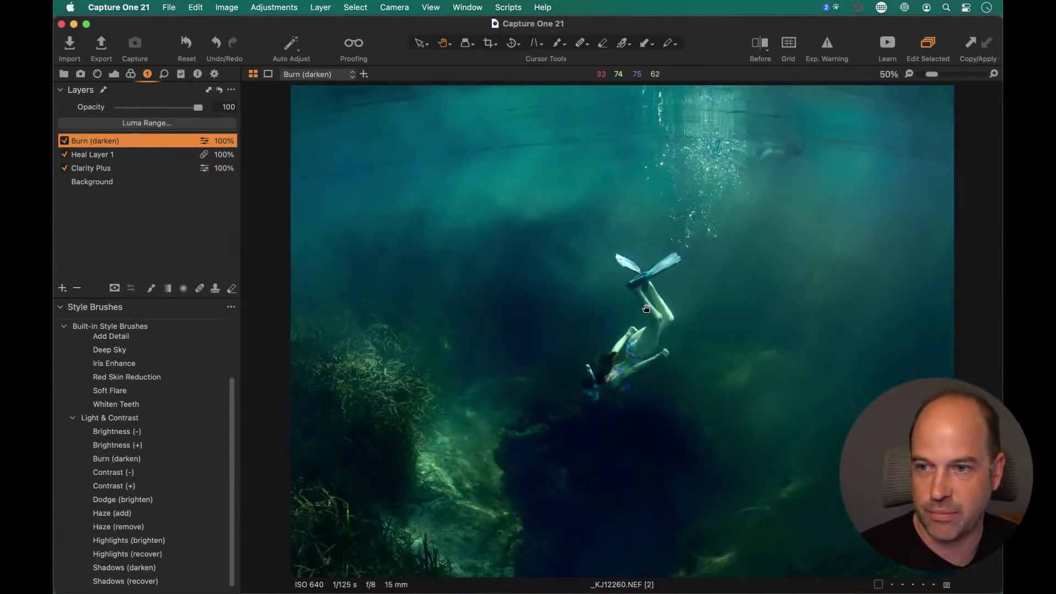
# Examine the diver's legs and body at 300% and 200%, and fit the whole photo back in view
pyautogui.scroll(-2, 646, 308)
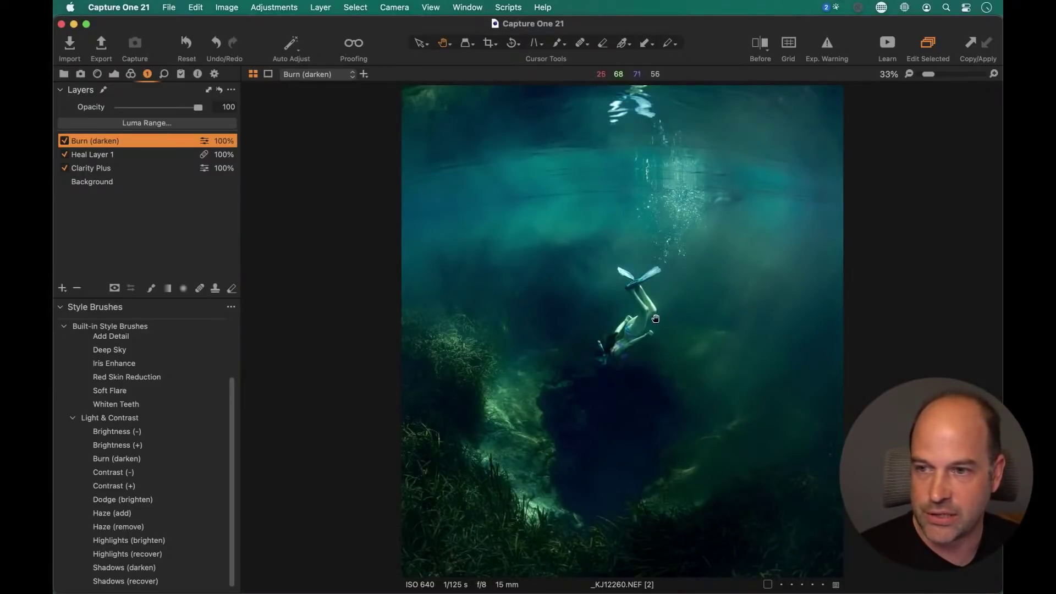
pyautogui.scroll(5, 654, 318)
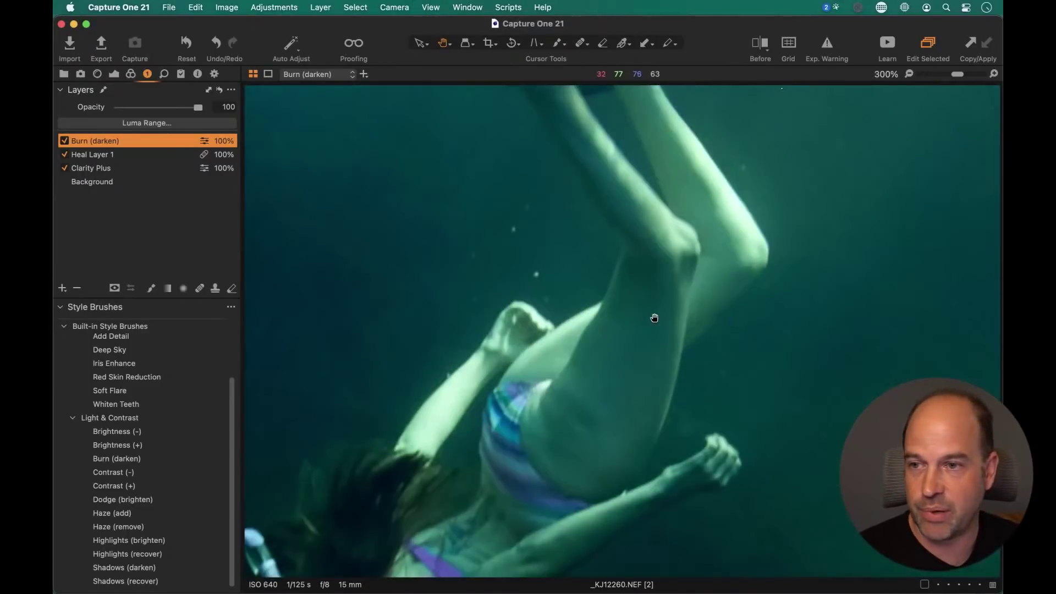
pyautogui.scroll(-1, 655, 318)
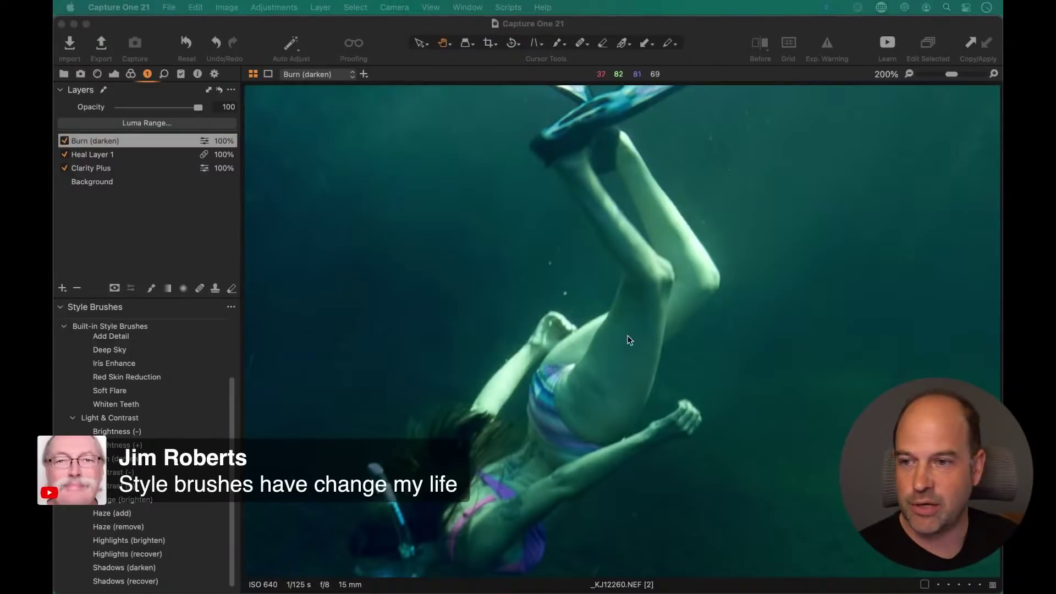
pyautogui.click(622, 354)
pyautogui.doubleClick(628, 360)
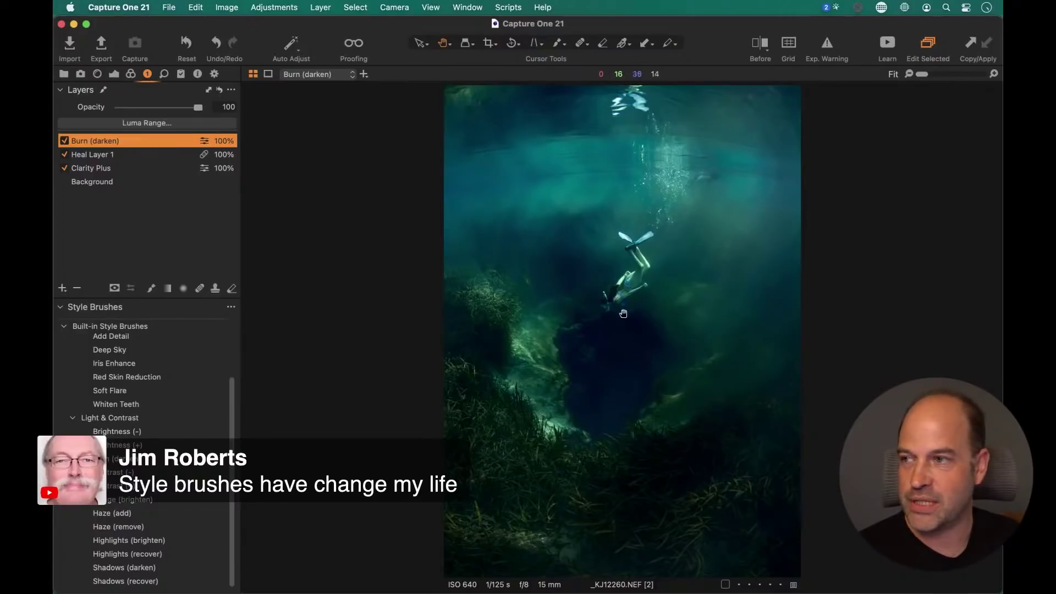
# Review the Clarity Plus and Burn (darken) layers, and inspect the fins at 100% before fitting the photo again
pyautogui.click(95, 172)
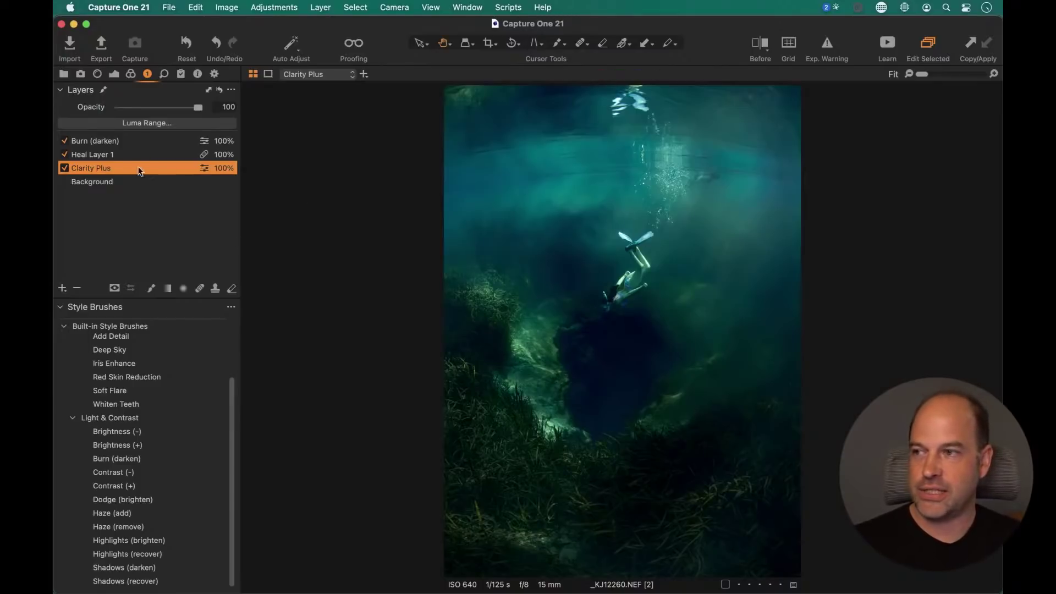
pyautogui.click(102, 142)
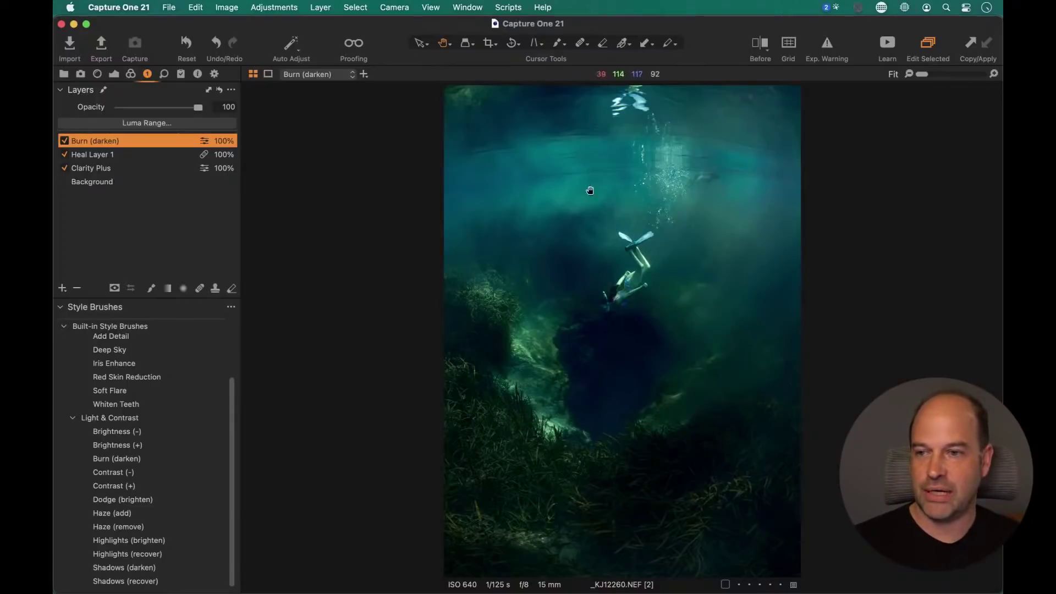
pyautogui.click(636, 240)
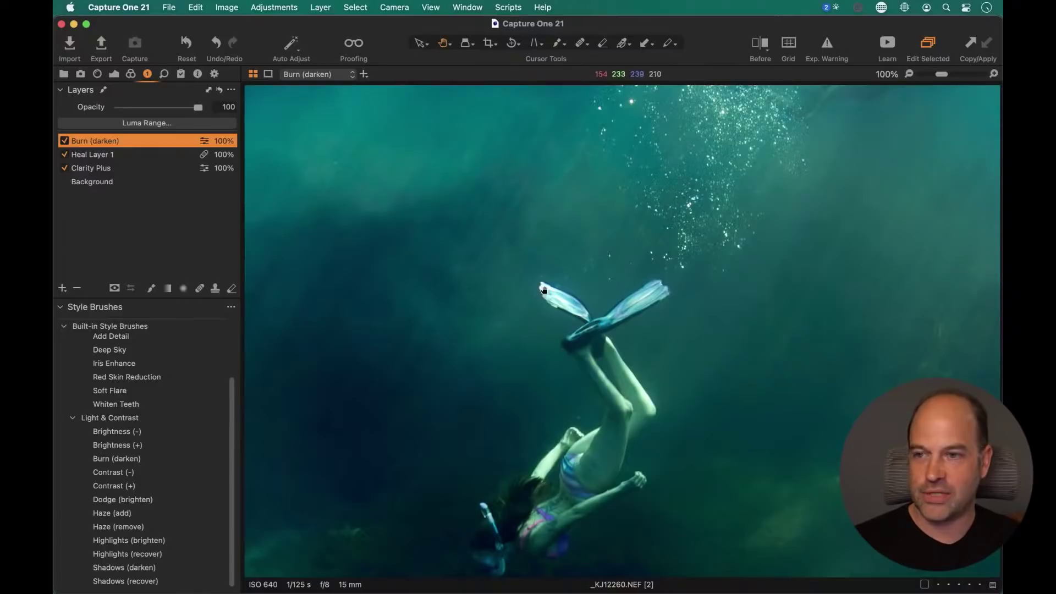
pyautogui.click(586, 316)
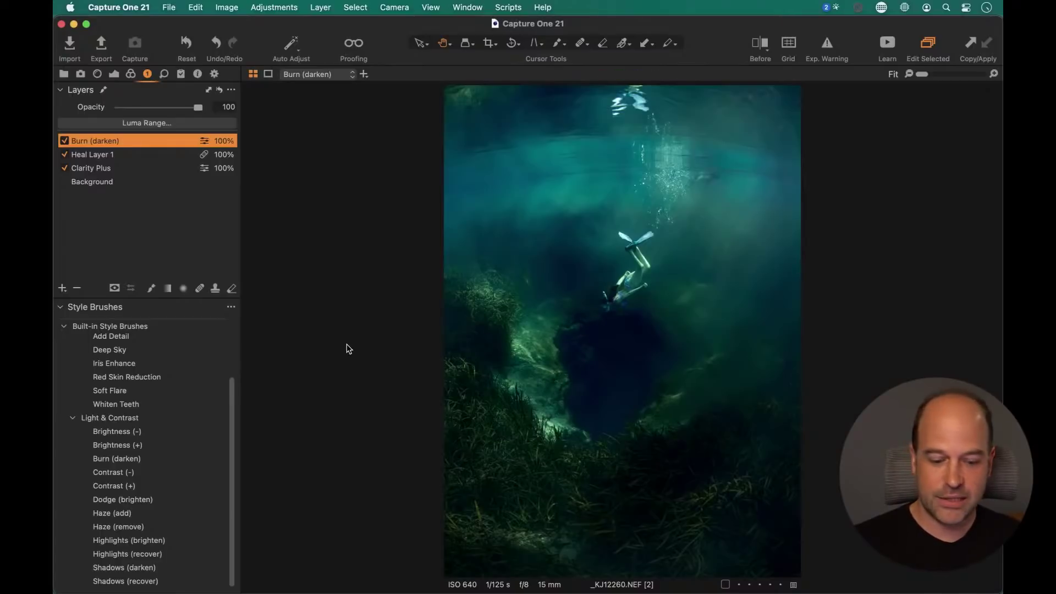
# Browse the catalog thumbnails, view _JMA0467.jpg enlarged, and return to the thumbnails
pyautogui.press('alt+super+v')
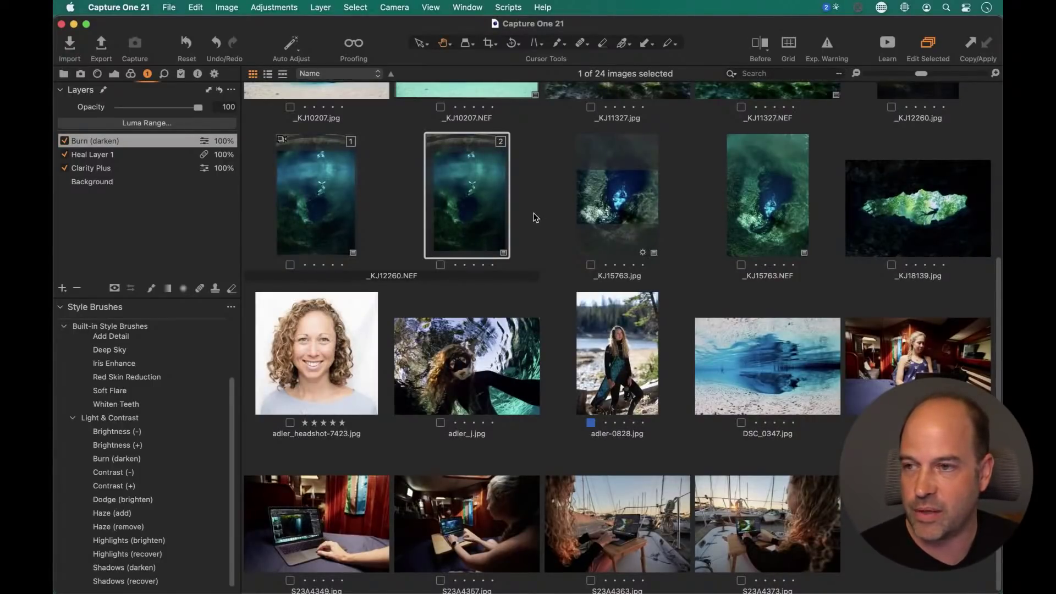
pyautogui.scroll(1, 542, 216)
pyautogui.scroll(1, 542, 216)
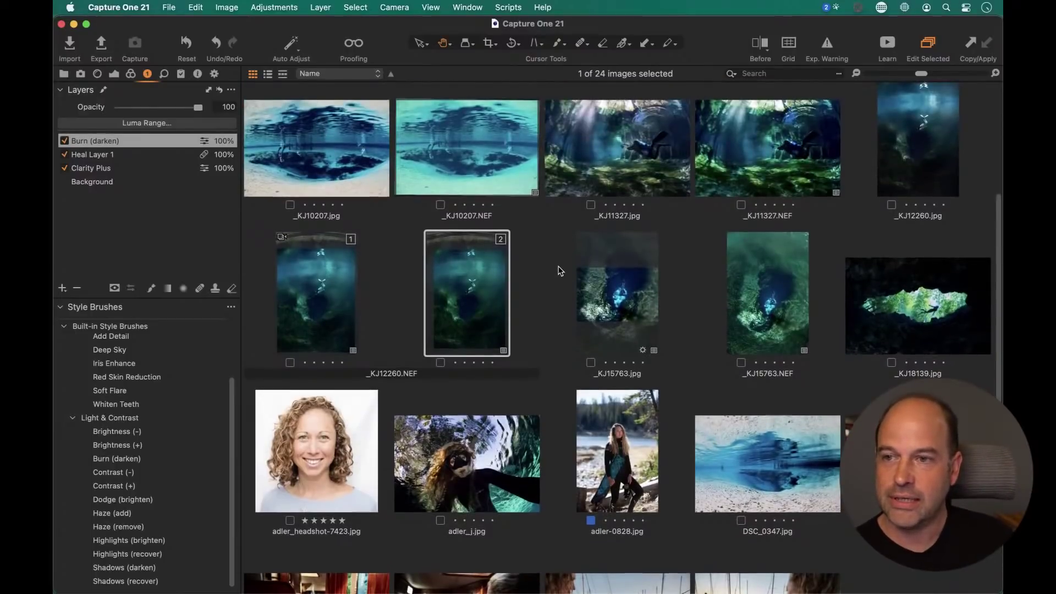
pyautogui.scroll(3, 560, 270)
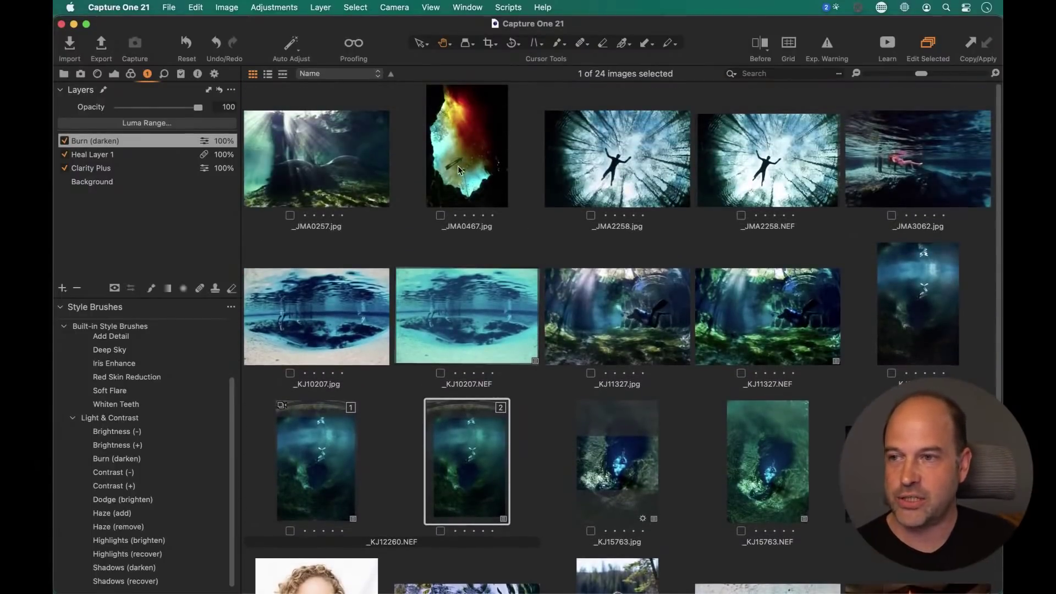
pyautogui.doubleClick(460, 160)
pyautogui.press('alt+super+v')
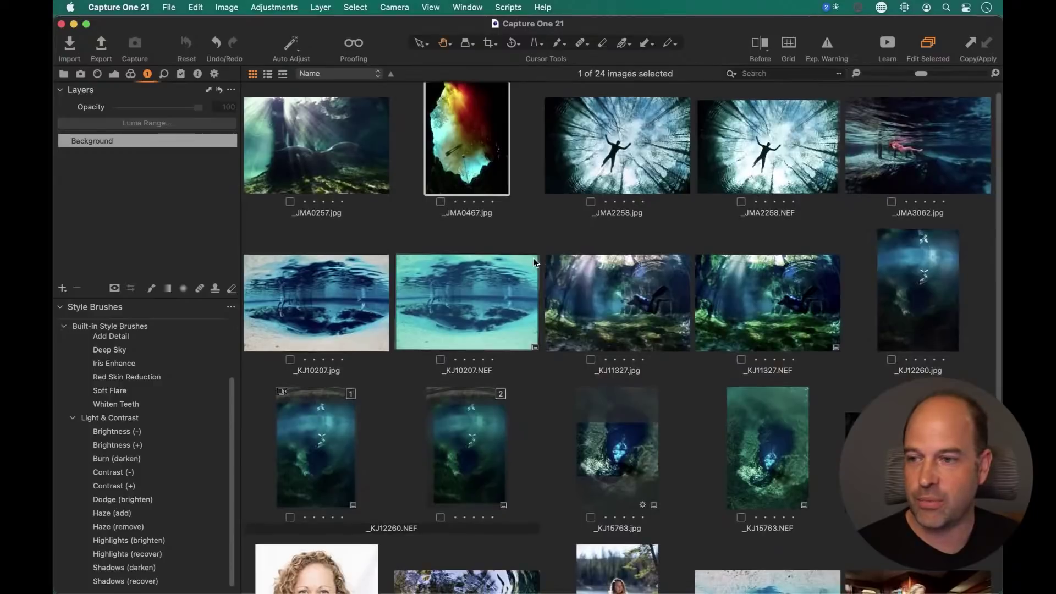
# Find the five-star headshot of the curly-haired woman, view it enlarged, and return to the thumbnails
pyautogui.scroll(-5, 535, 263)
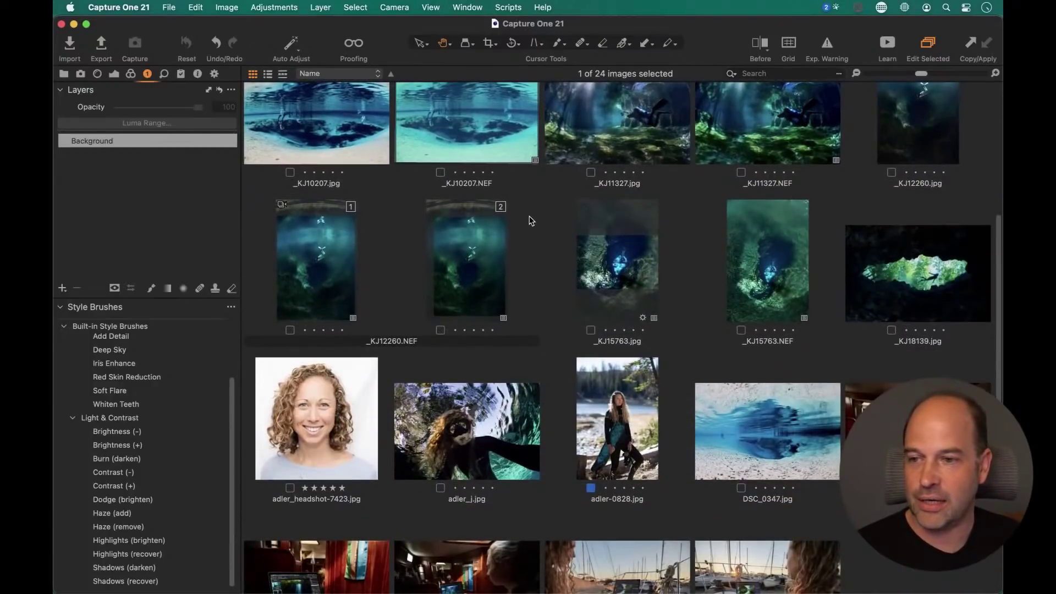
pyautogui.scroll(-2, 522, 190)
pyautogui.doubleClick(334, 380)
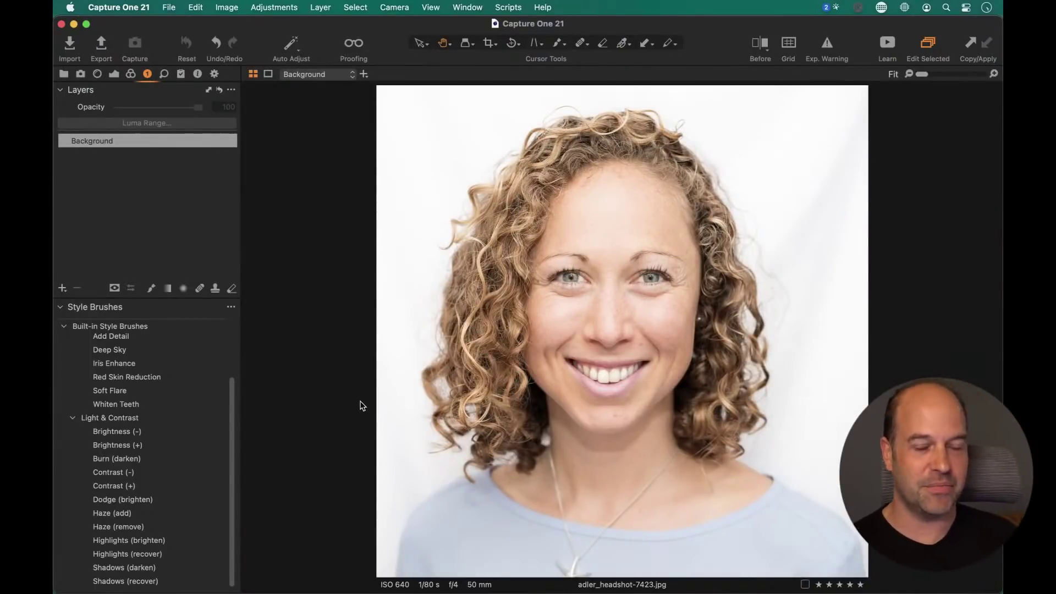
pyautogui.press('super+alt+v')
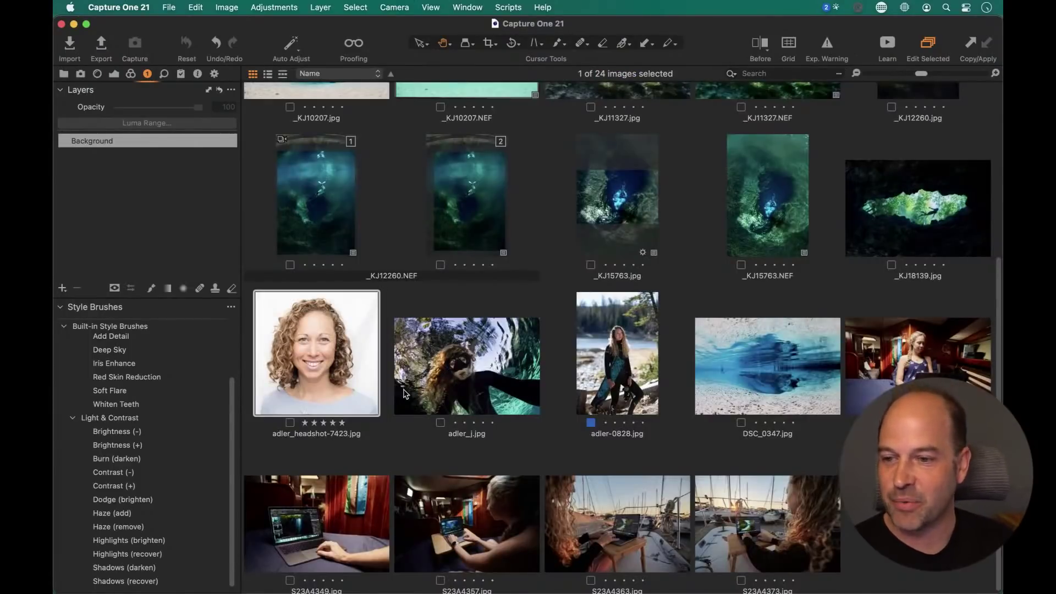
# Reopen the edited variant 2 of _KJ12260.NEF in the large view
pyautogui.scroll(5, 421, 342)
pyautogui.click(496, 406)
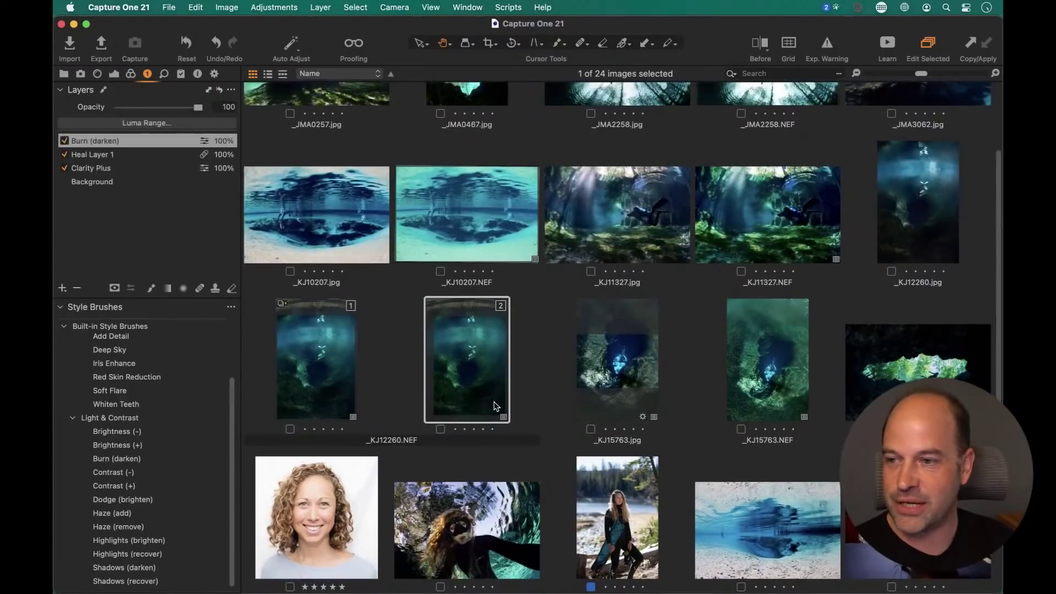
pyautogui.doubleClick(495, 406)
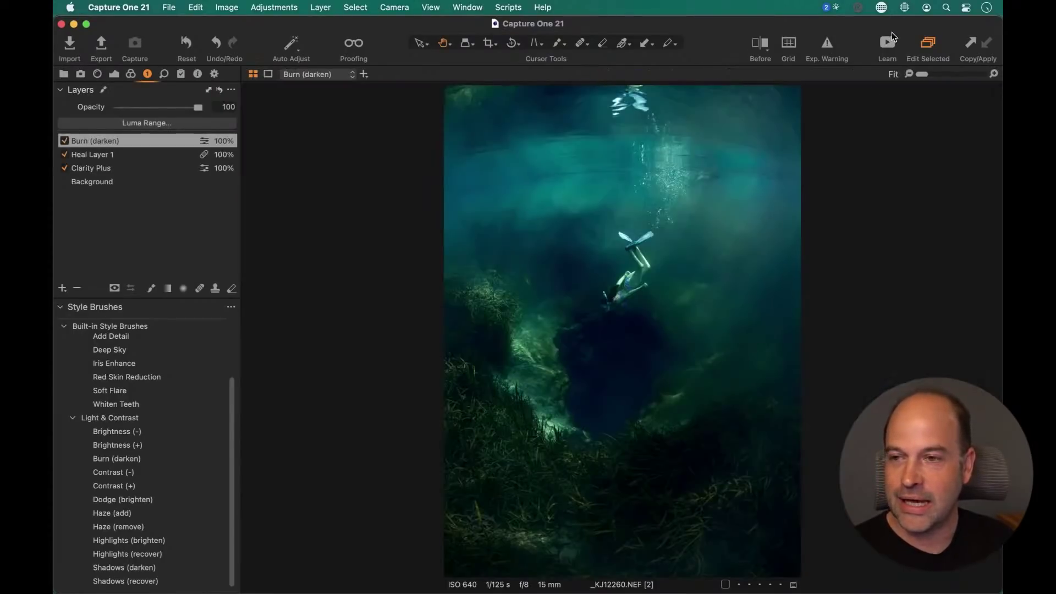
# Create a new unedited variant of _KJ12260.NEF and show it side by side with the edited variant 2
pyautogui.press('super+alt+v')
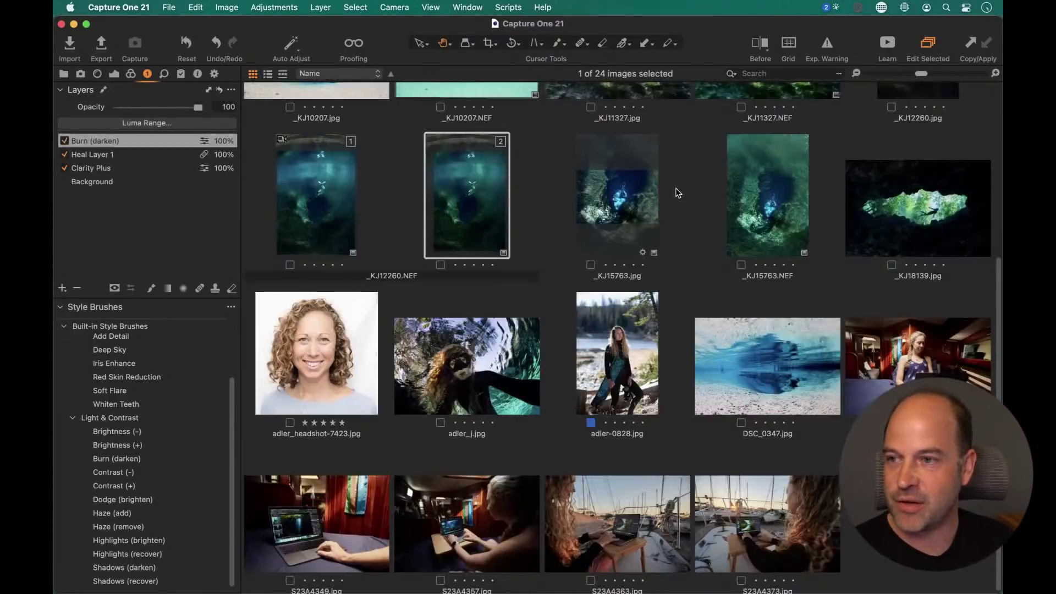
pyautogui.click(241, 8)
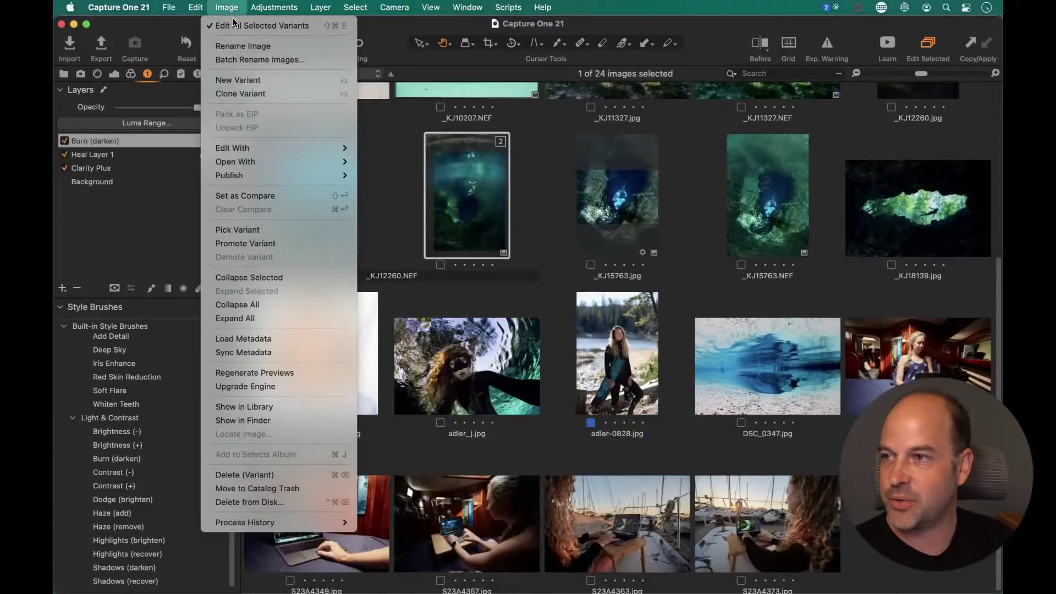
pyautogui.click(249, 80)
pyautogui.click(477, 192)
pyautogui.keyDown('super'); pyautogui.click(621, 200); pyautogui.keyUp('super')
pyautogui.press('super+alt+v')
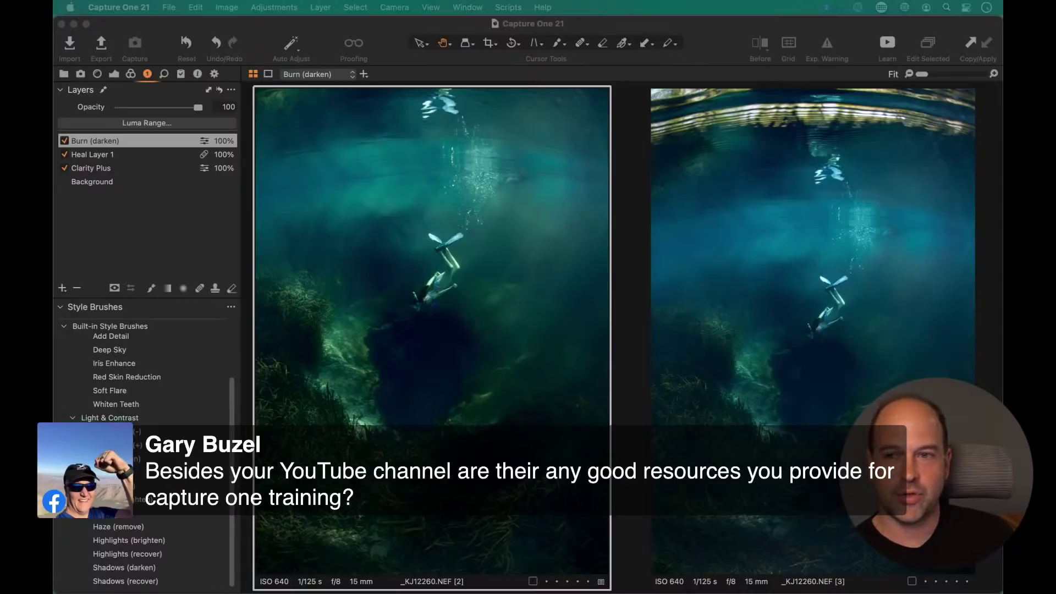
pyautogui.click(157, 229)
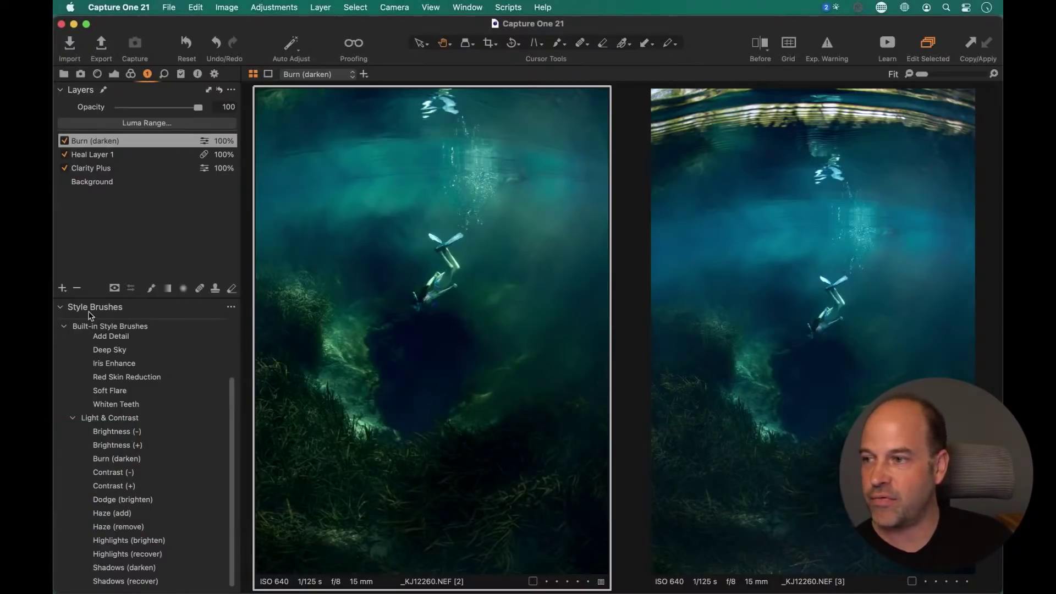
pyautogui.moveTo(92, 309)
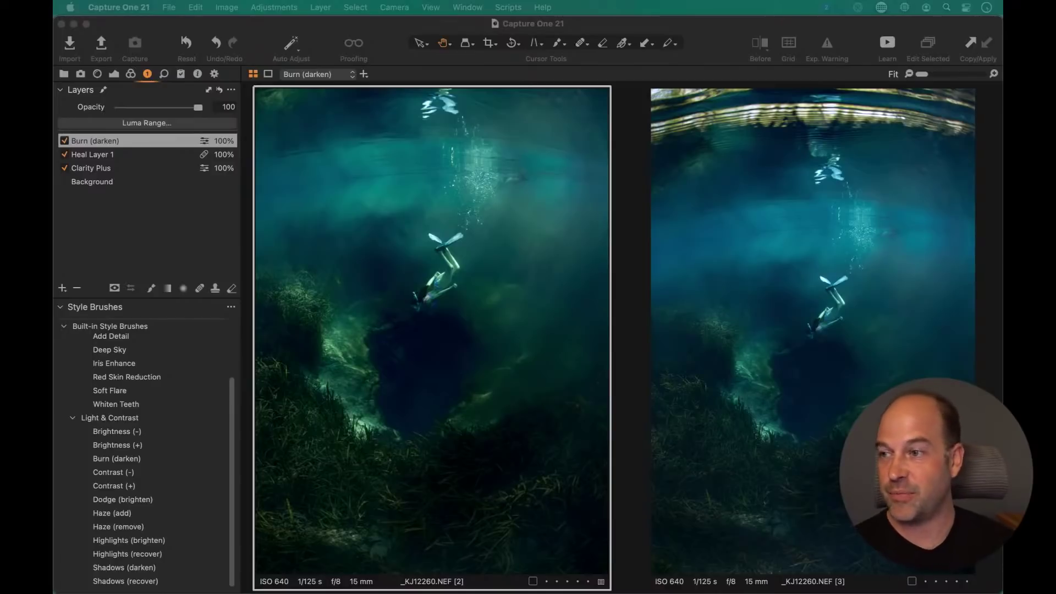
pyautogui.click(153, 231)
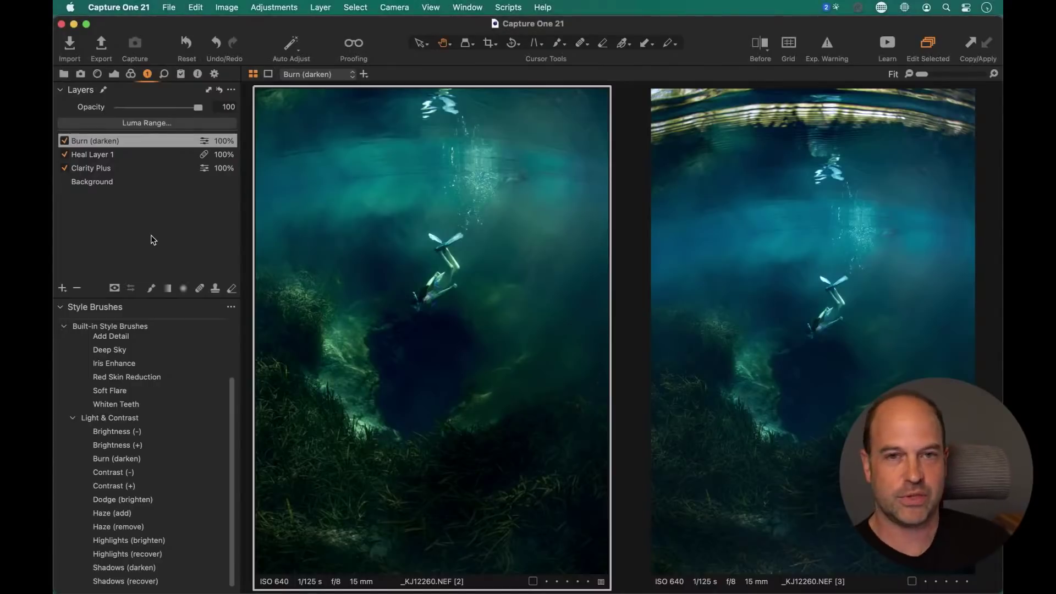